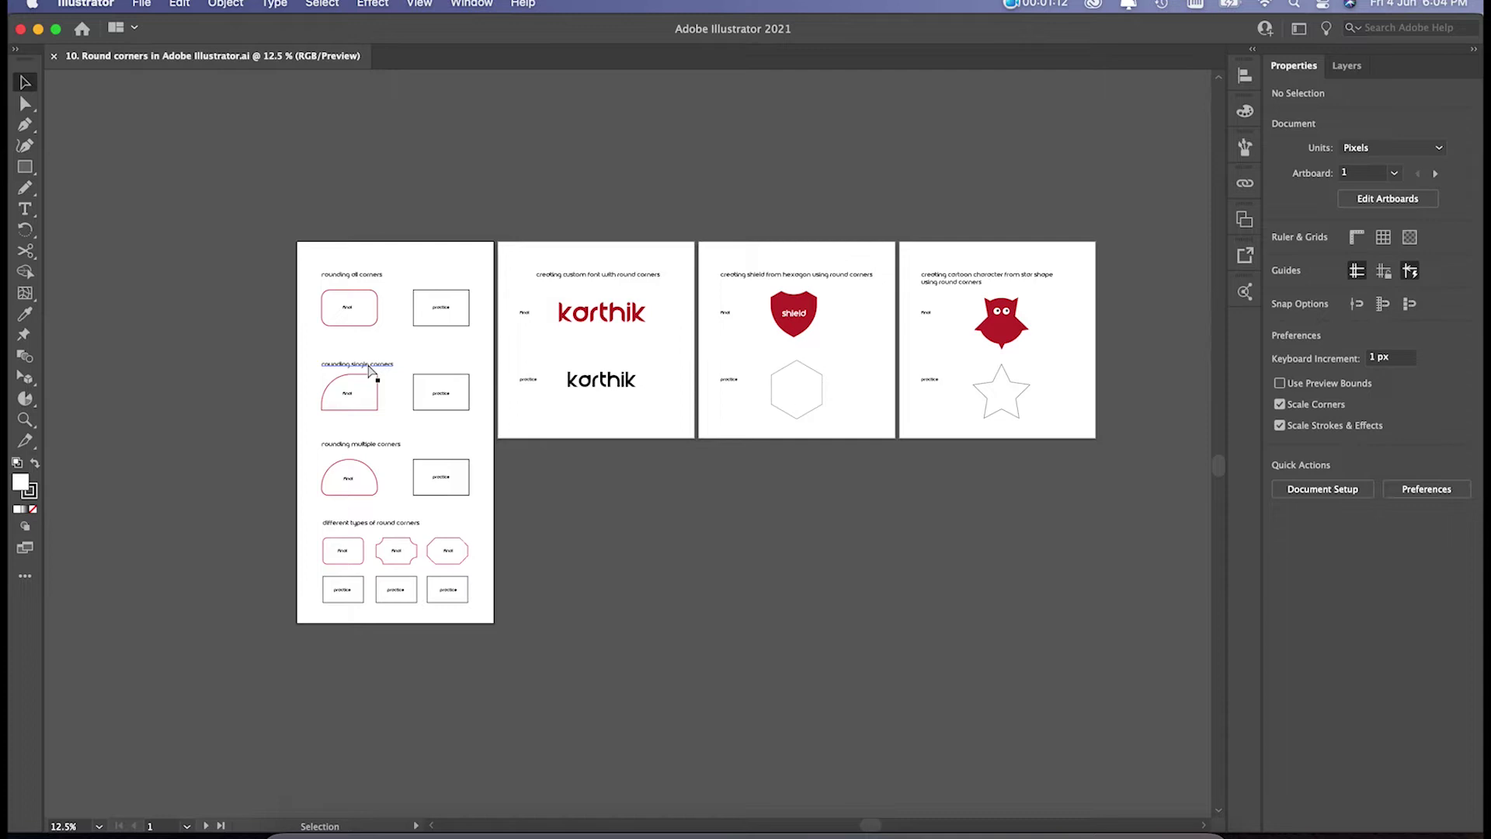
Round all four corners of the "rounding all corners" practice rectangle together by a small radius, matching the red sample
scroll(371, 378, up, 5)
scroll(369, 372, up, 2)
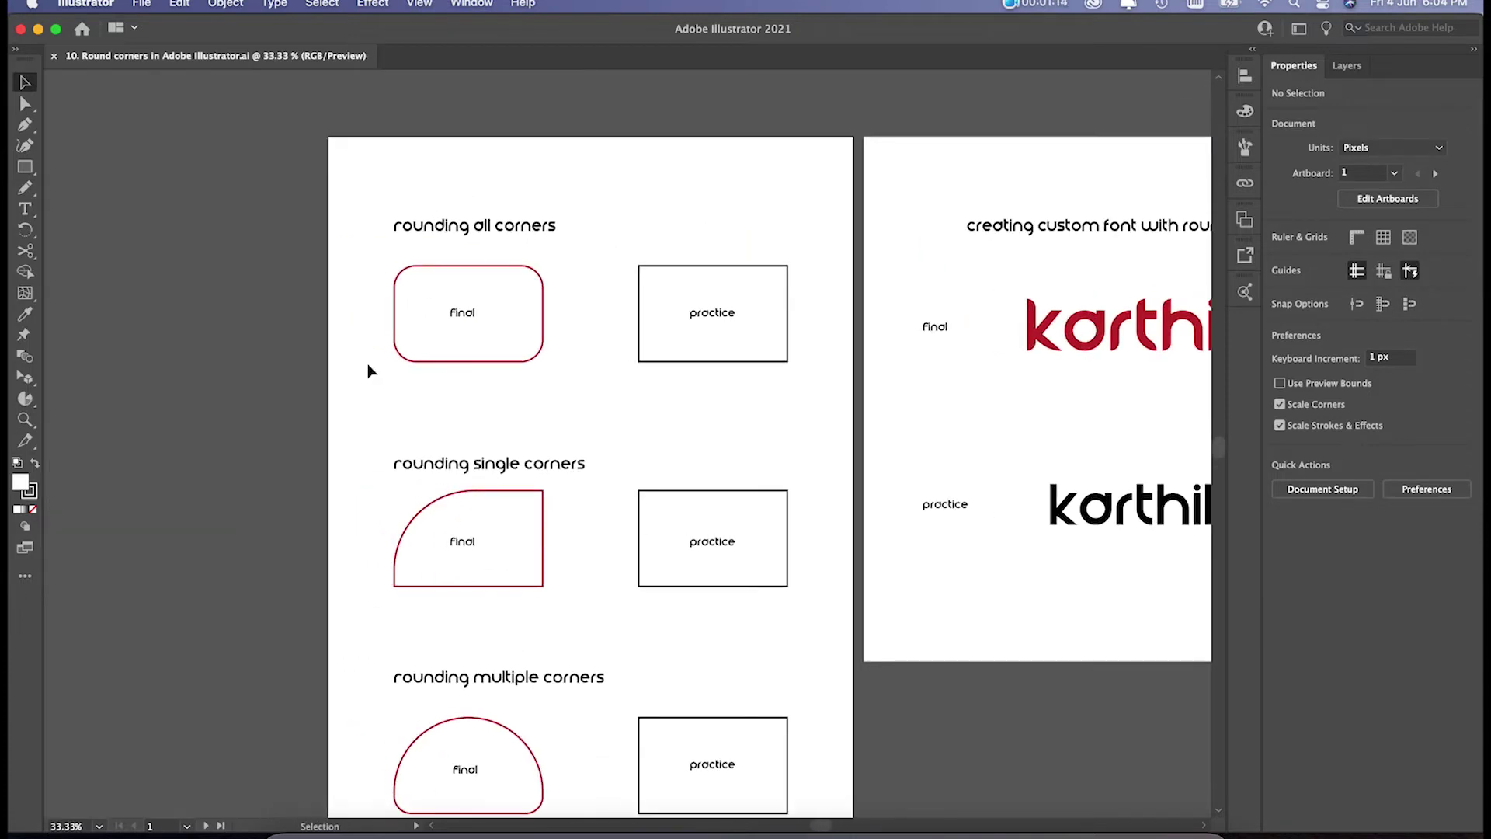
scroll(371, 371, down, 2)
scroll(366, 363, right, 2)
scroll(367, 363, up, 1)
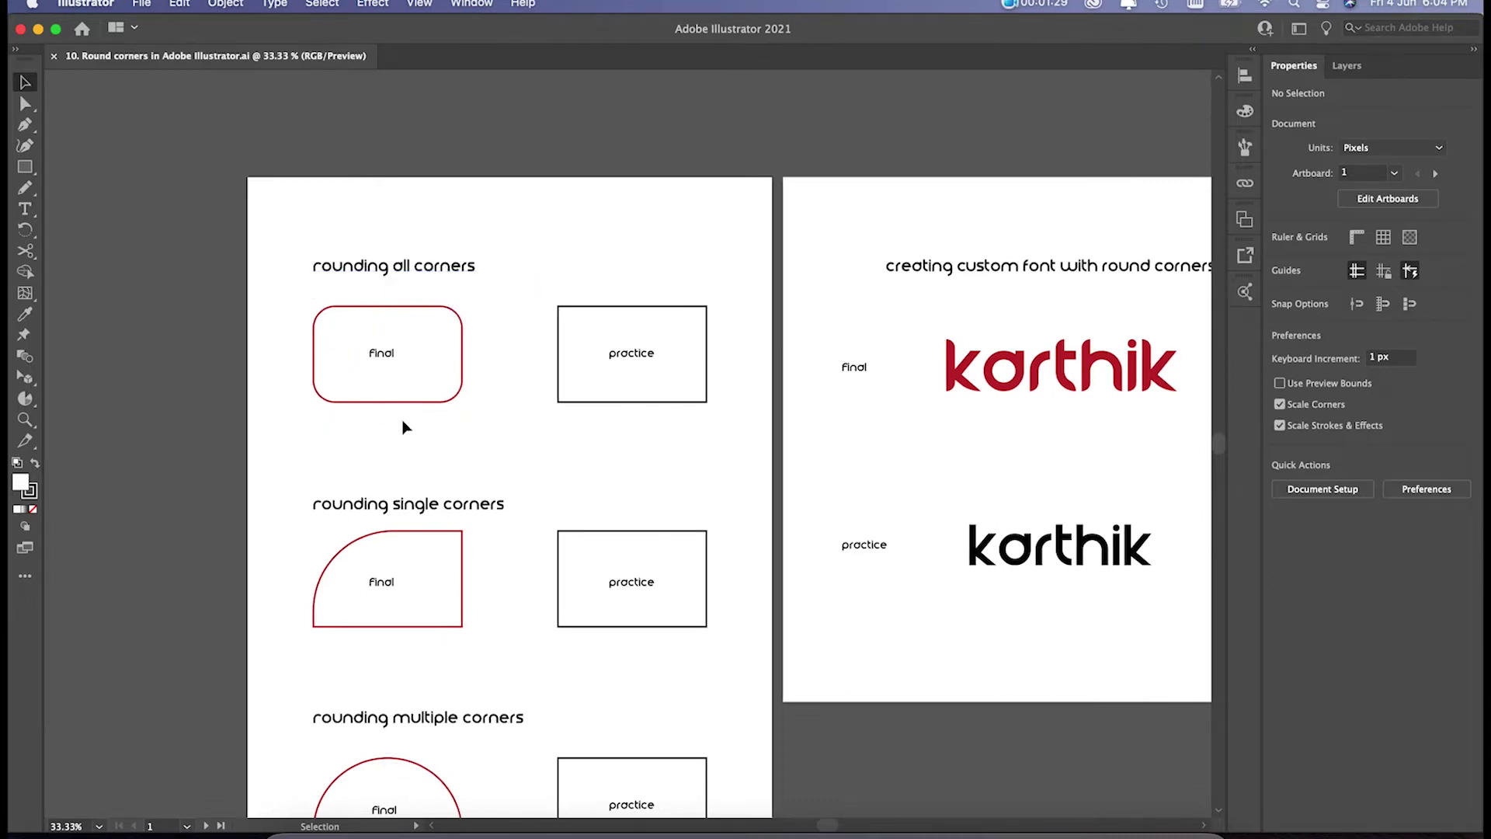
click(611, 310)
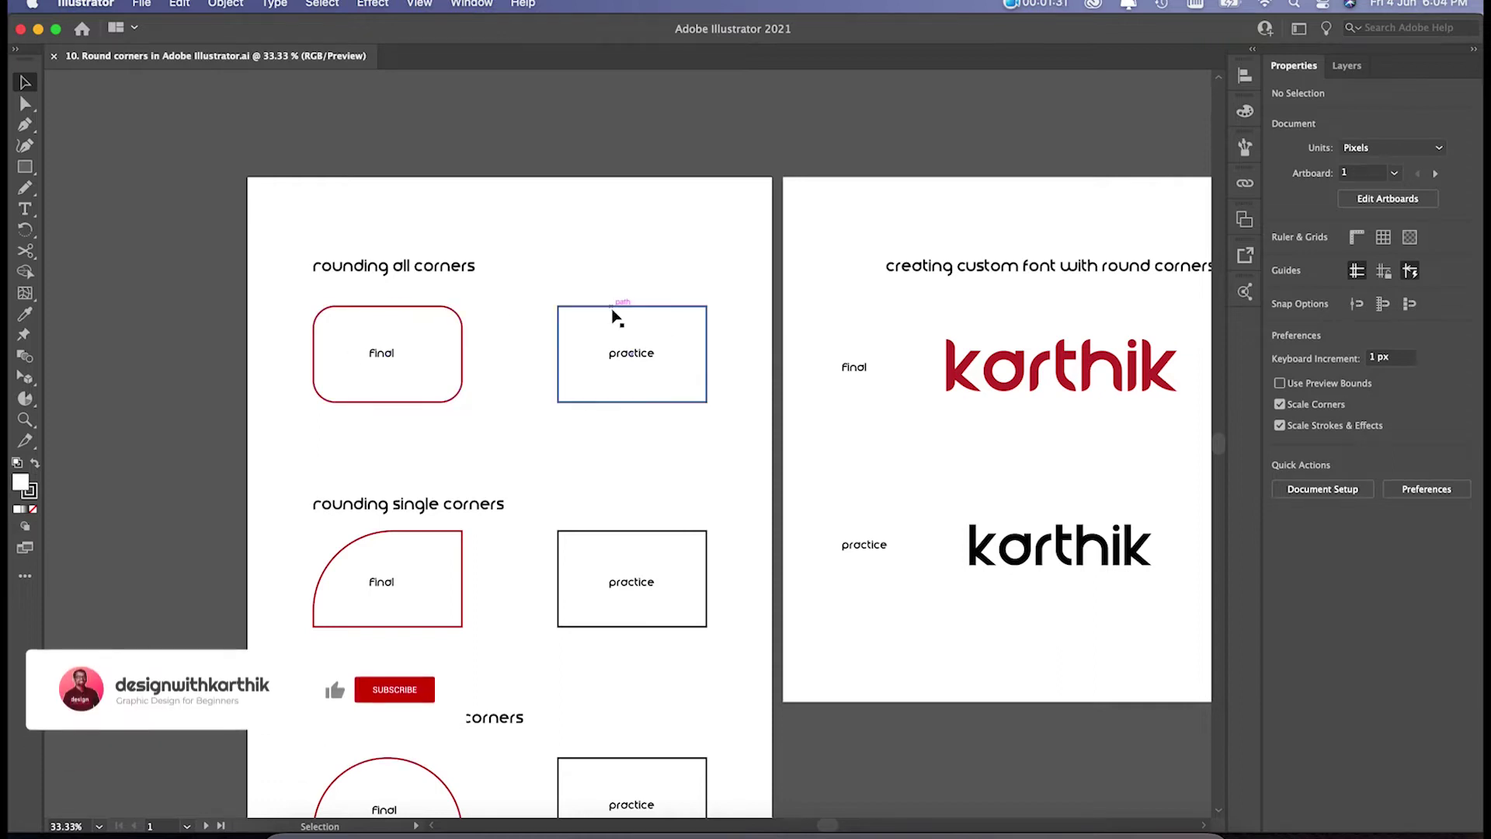
click(600, 241)
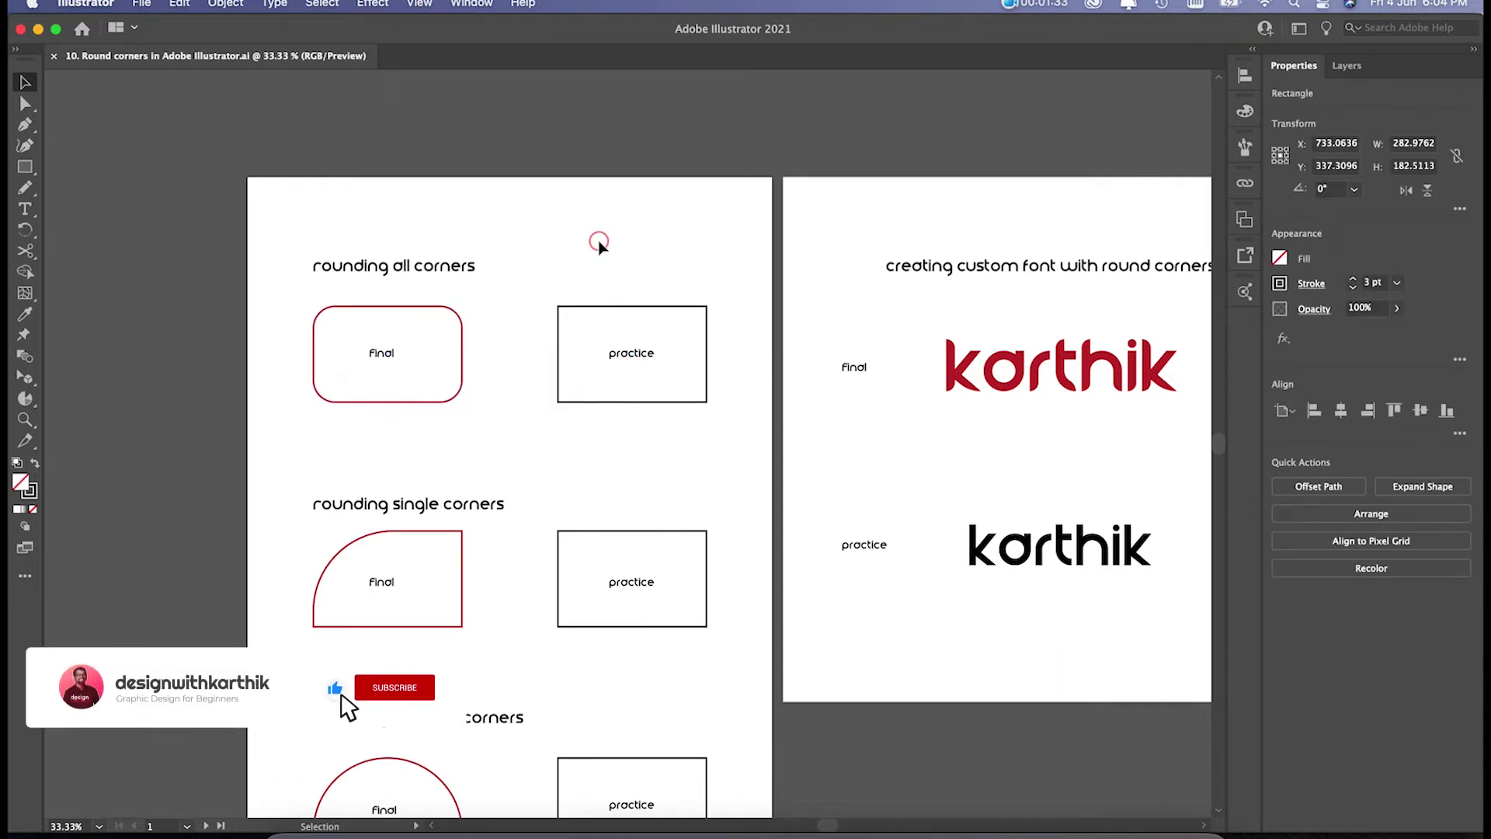
click(573, 306)
click(602, 230)
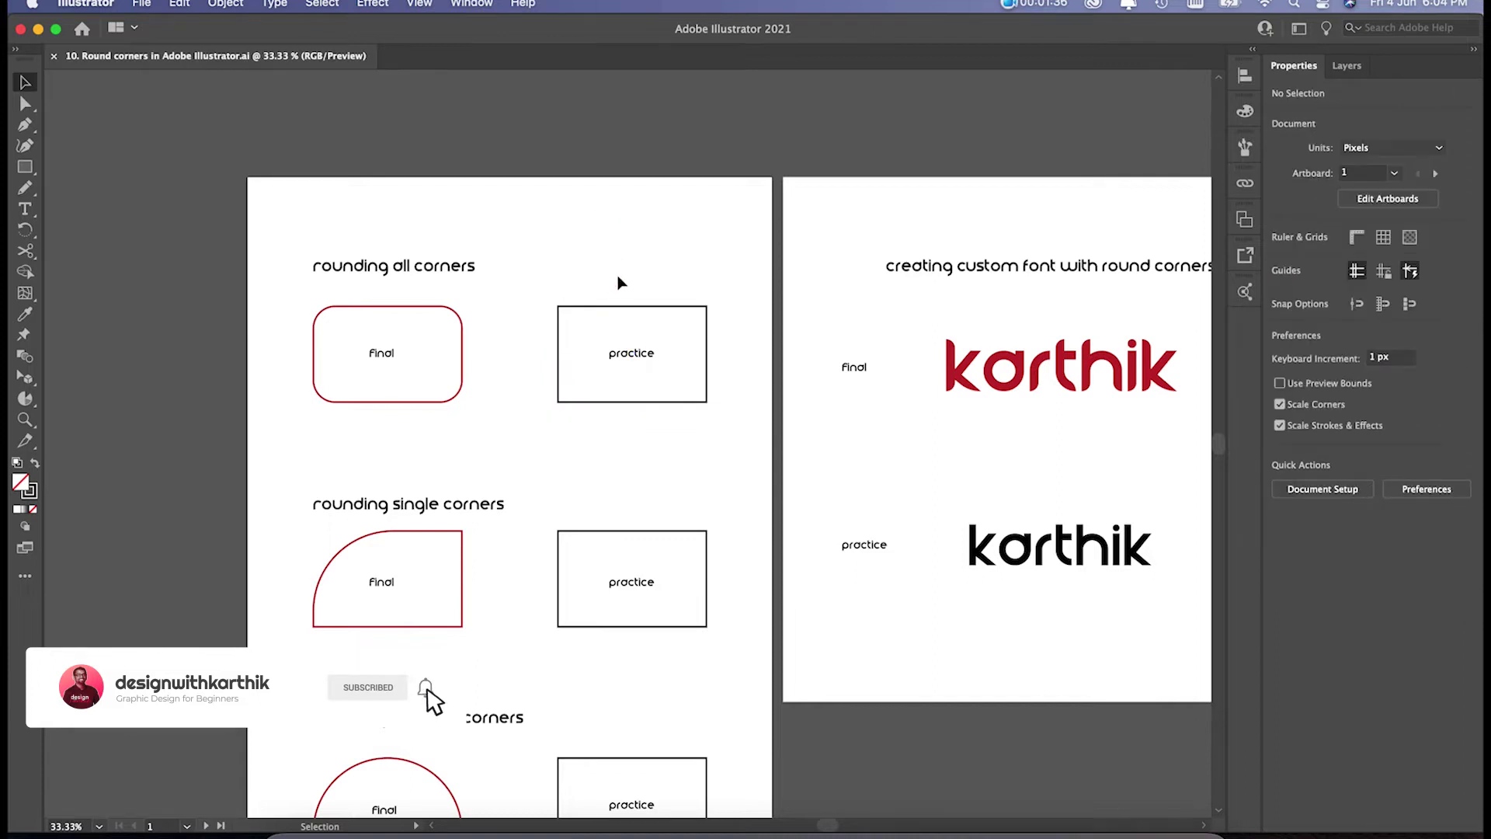
click(599, 310)
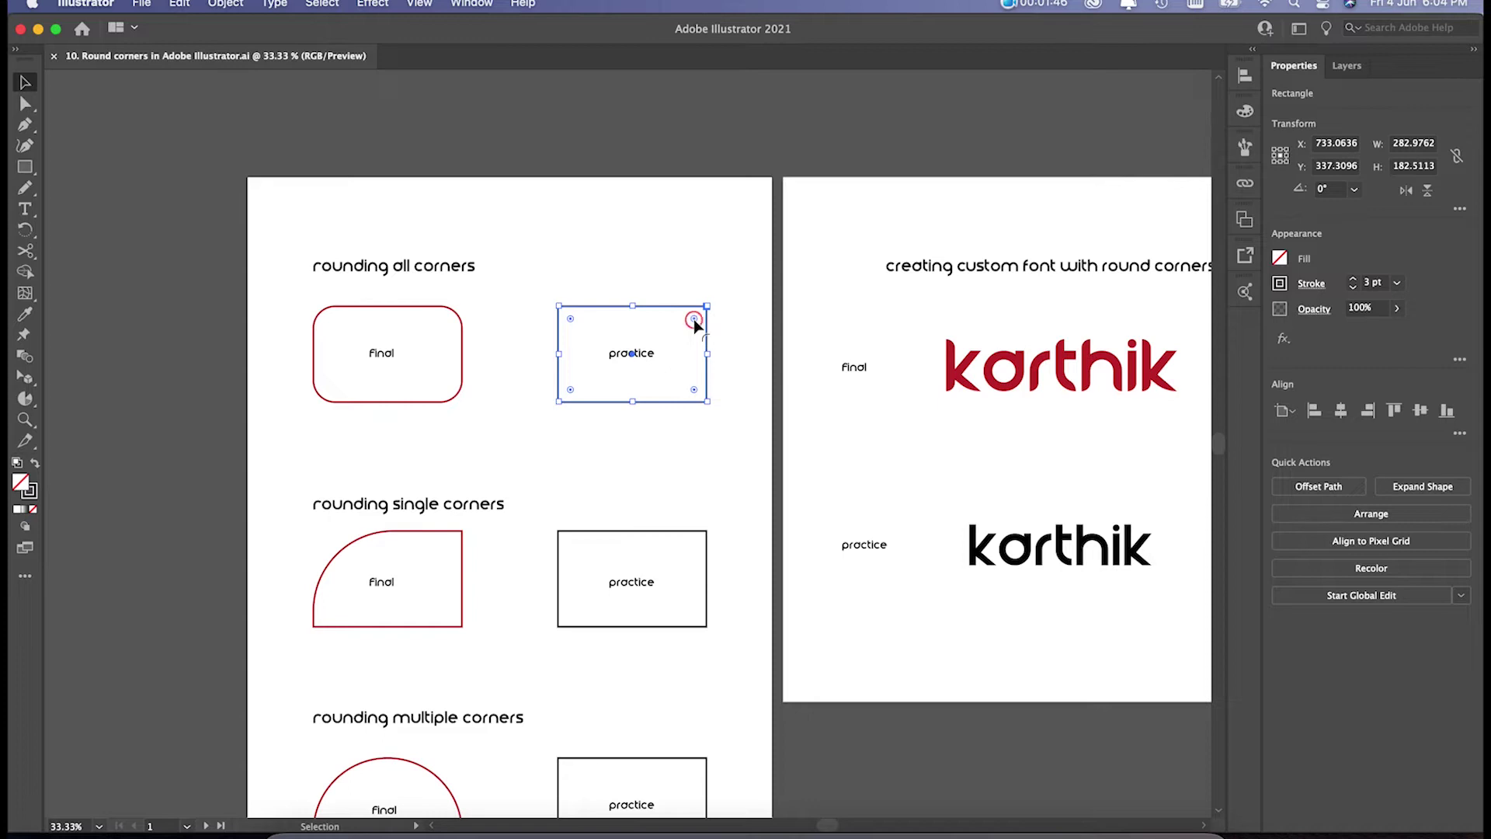
drag(693, 319, 685, 332)
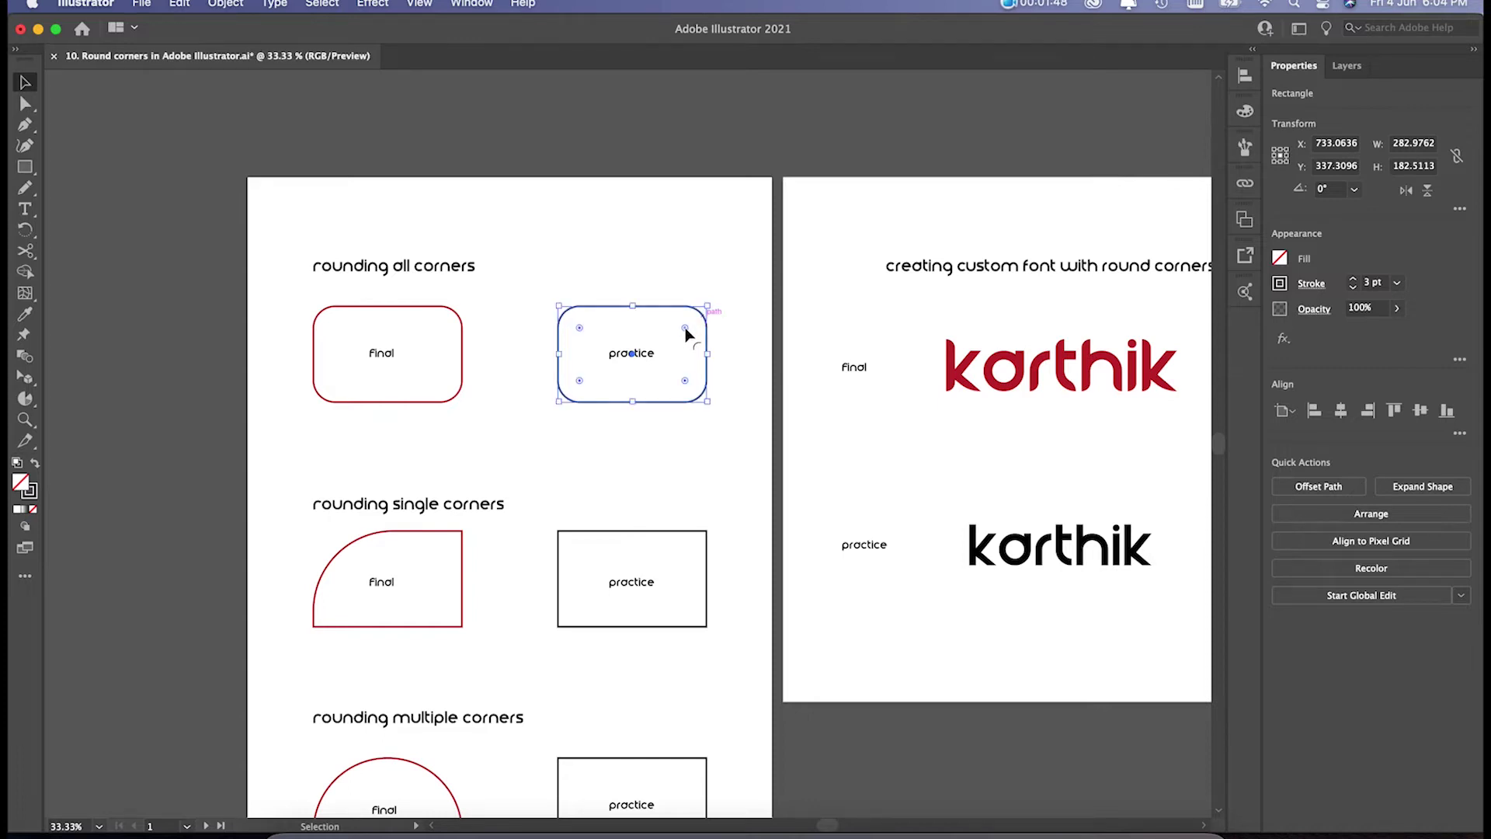
click(703, 278)
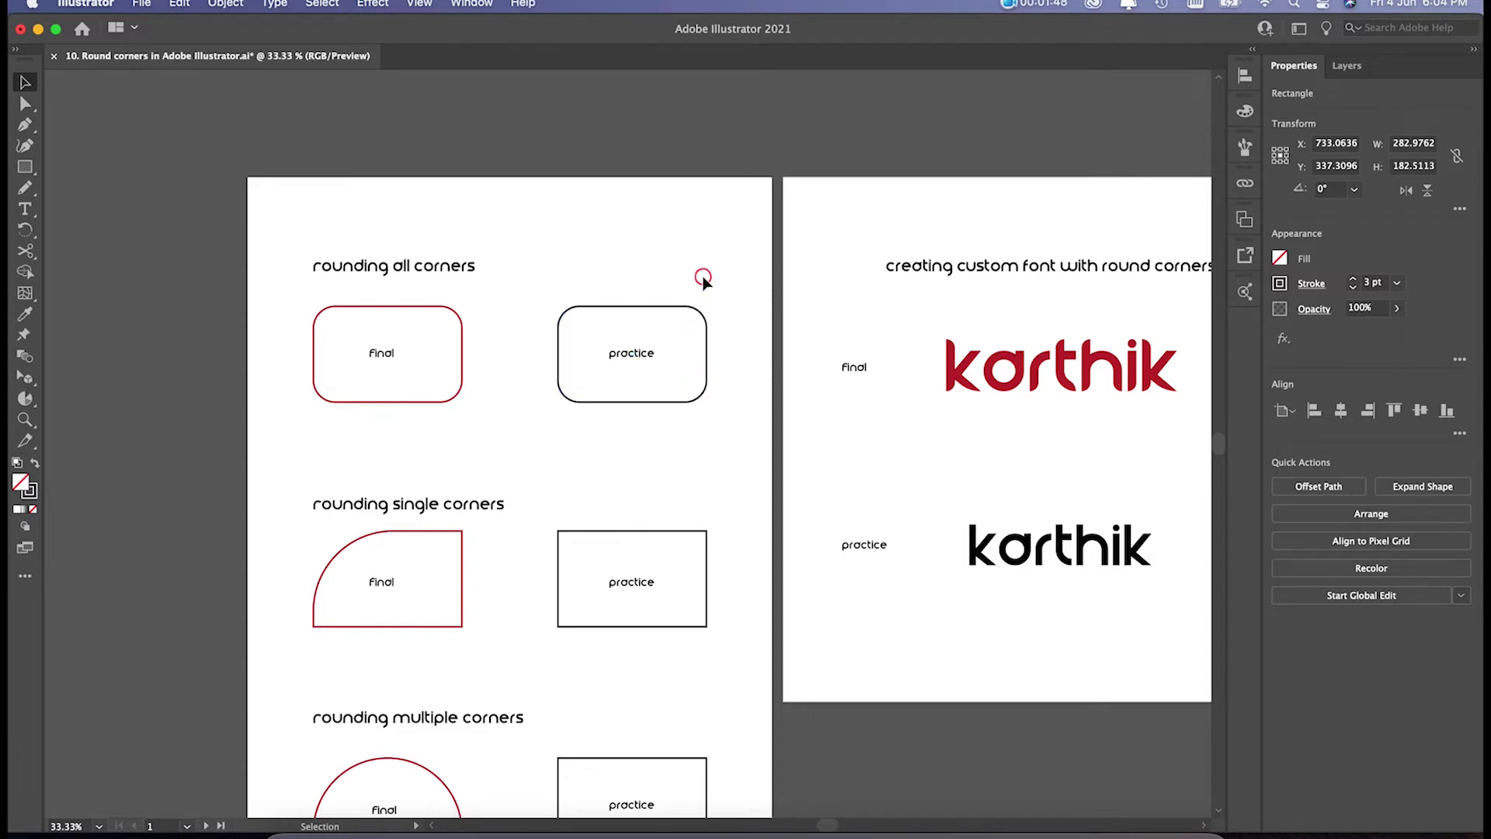
Increase the rounding of the first practice rectangle to its maximum so it forms a pill shape
click(703, 321)
click(722, 336)
click(708, 340)
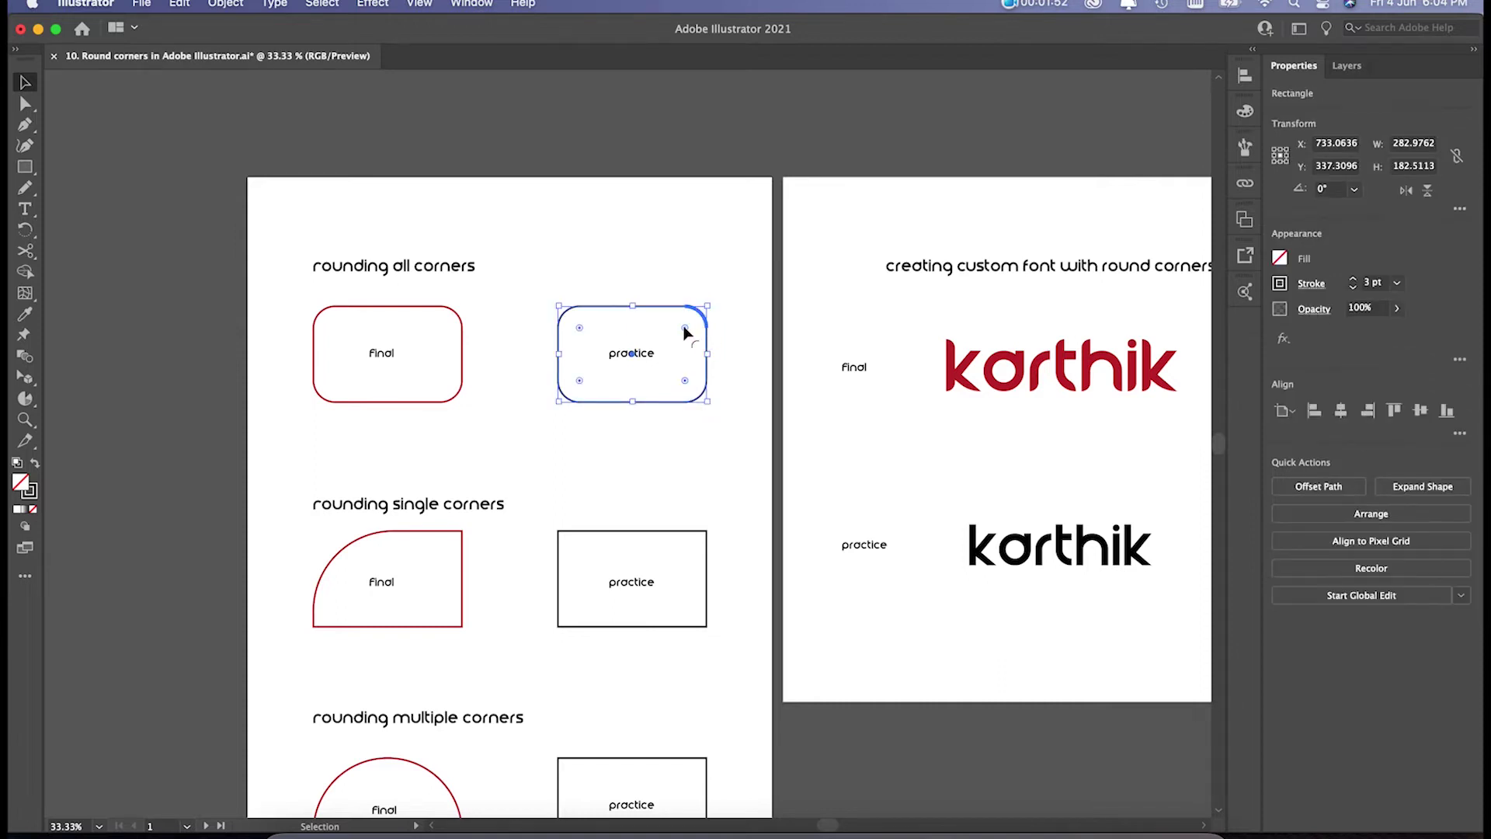
drag(683, 330, 602, 413)
click(661, 422)
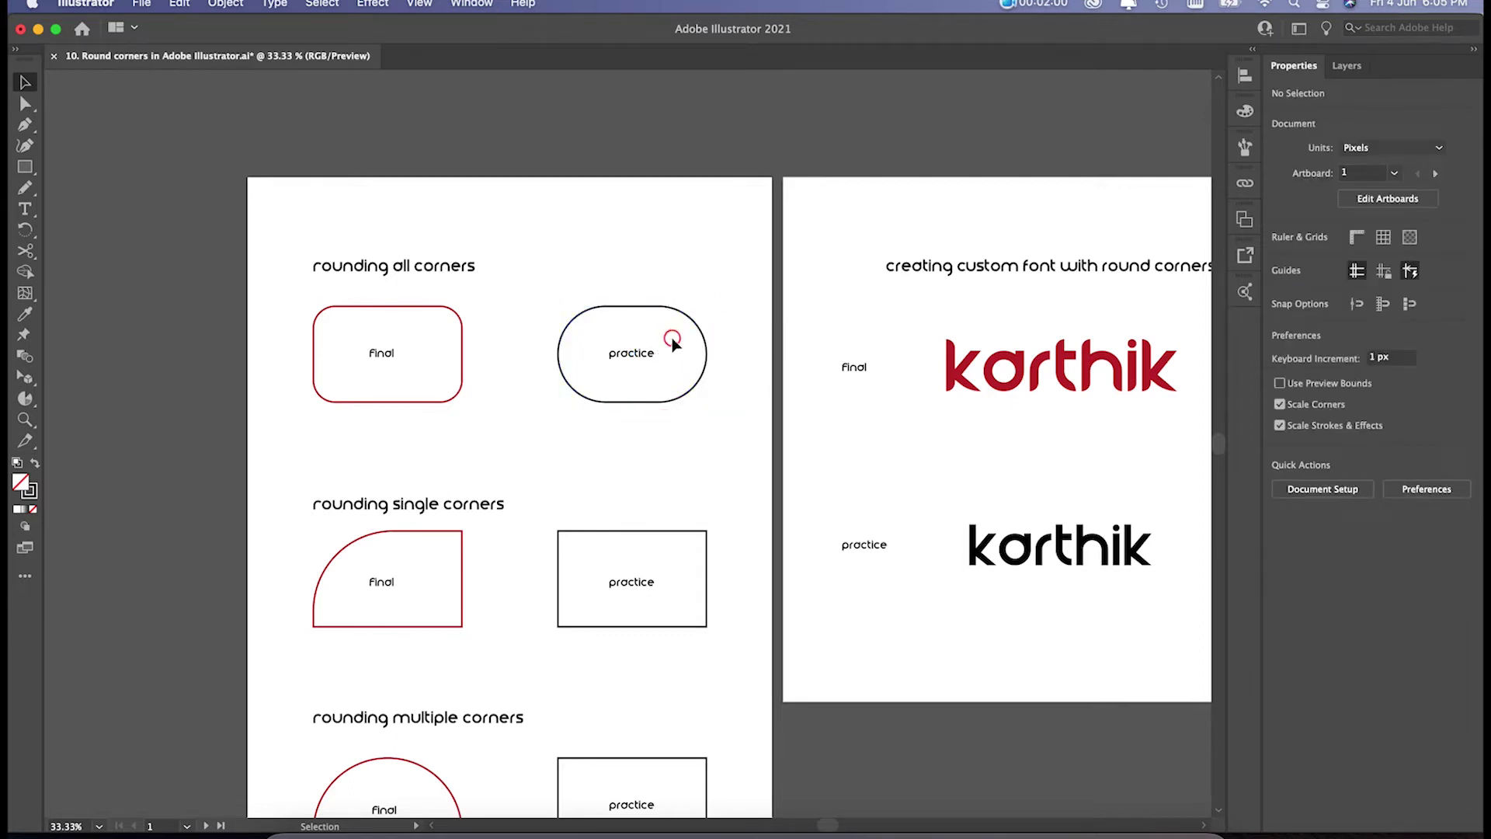
Reduce the pill-shaped practice rectangle's corner rounding back to a small radius like the red sample
click(672, 342)
drag(657, 355, 689, 326)
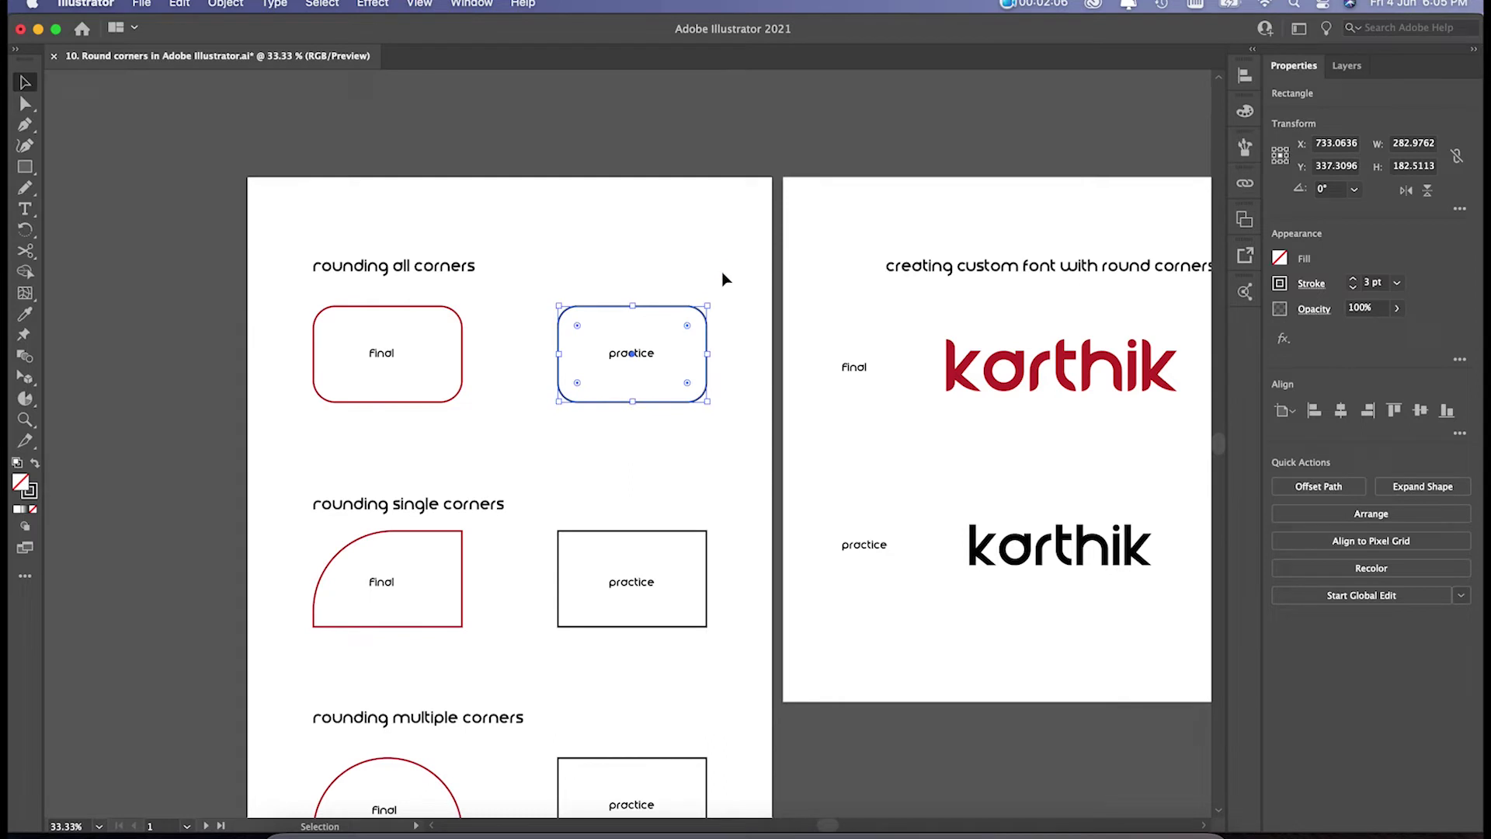
click(722, 278)
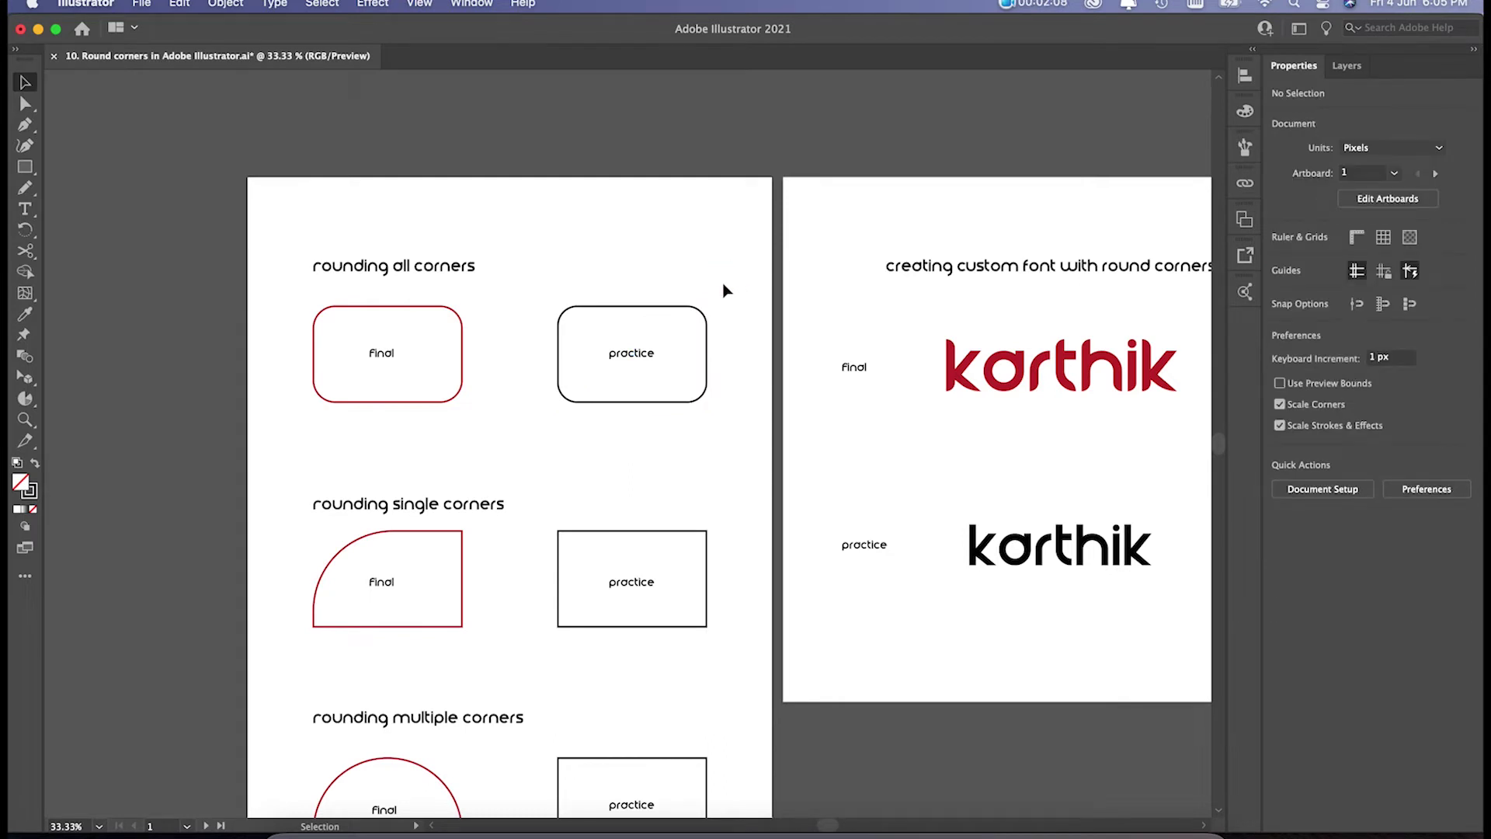
Remove the rounding from the first practice rectangle so all four corners are square
click(682, 311)
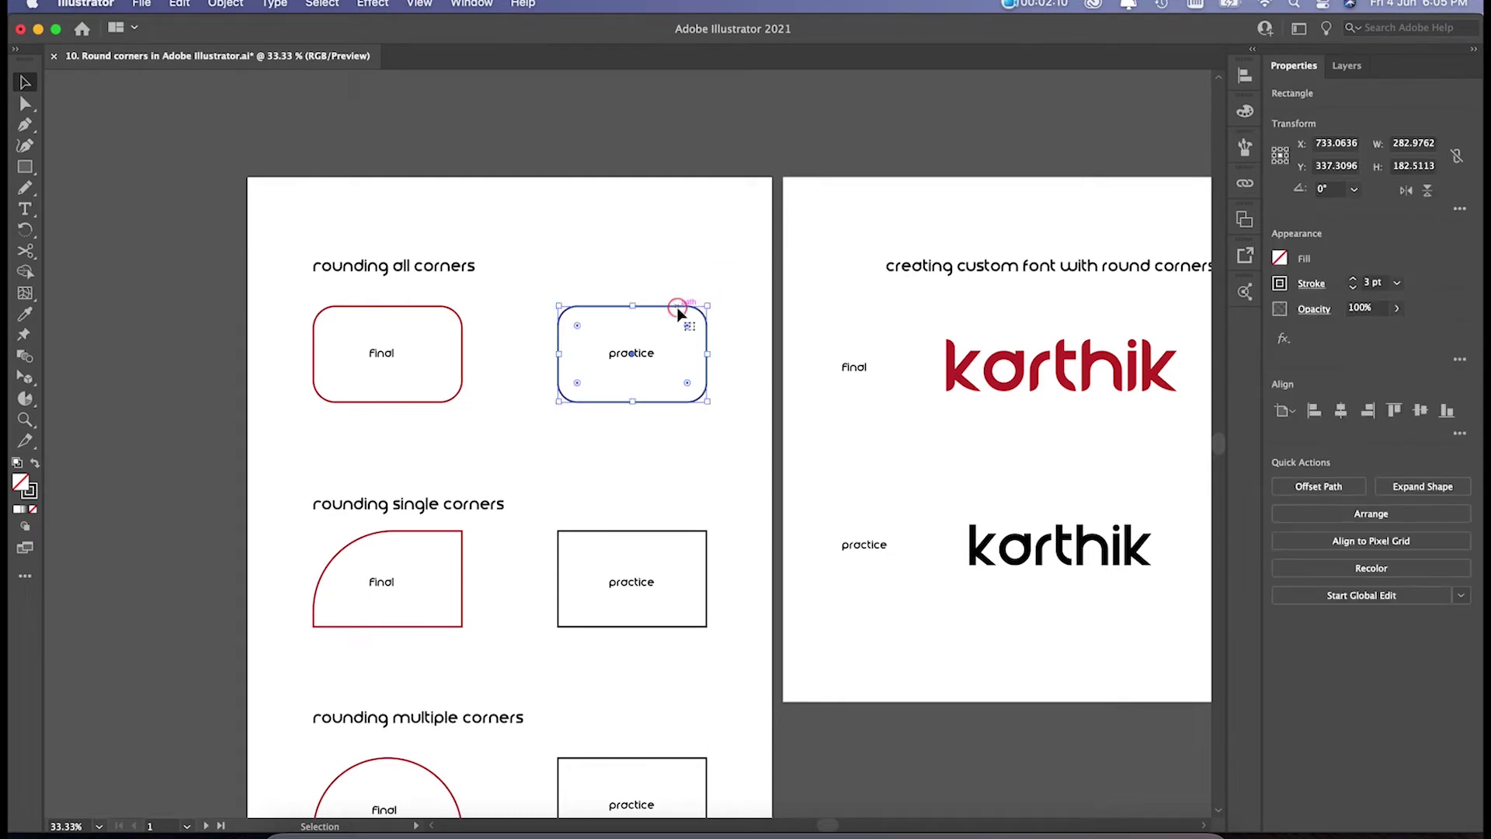
click(744, 275)
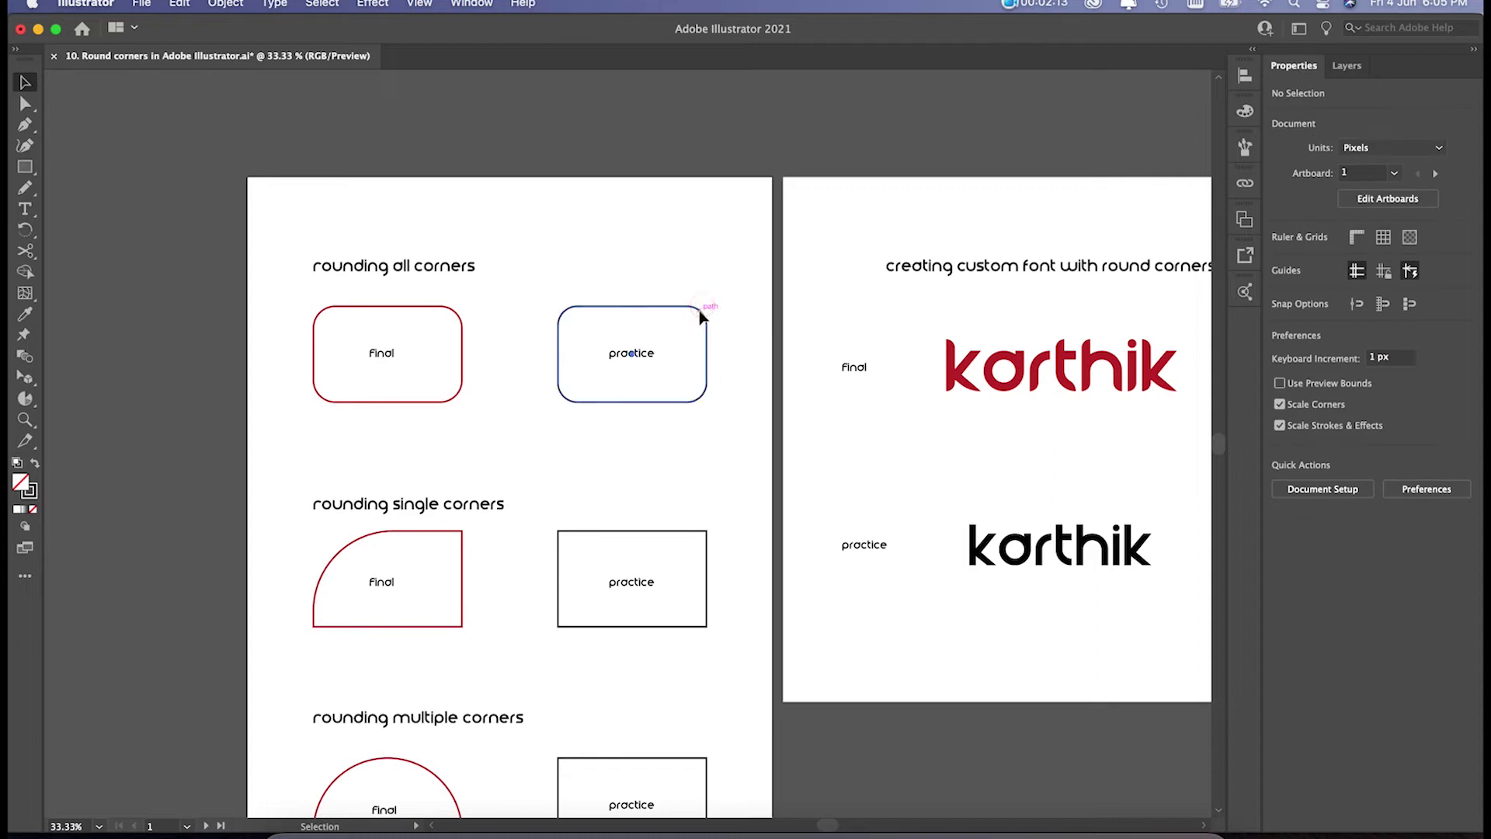
click(703, 312)
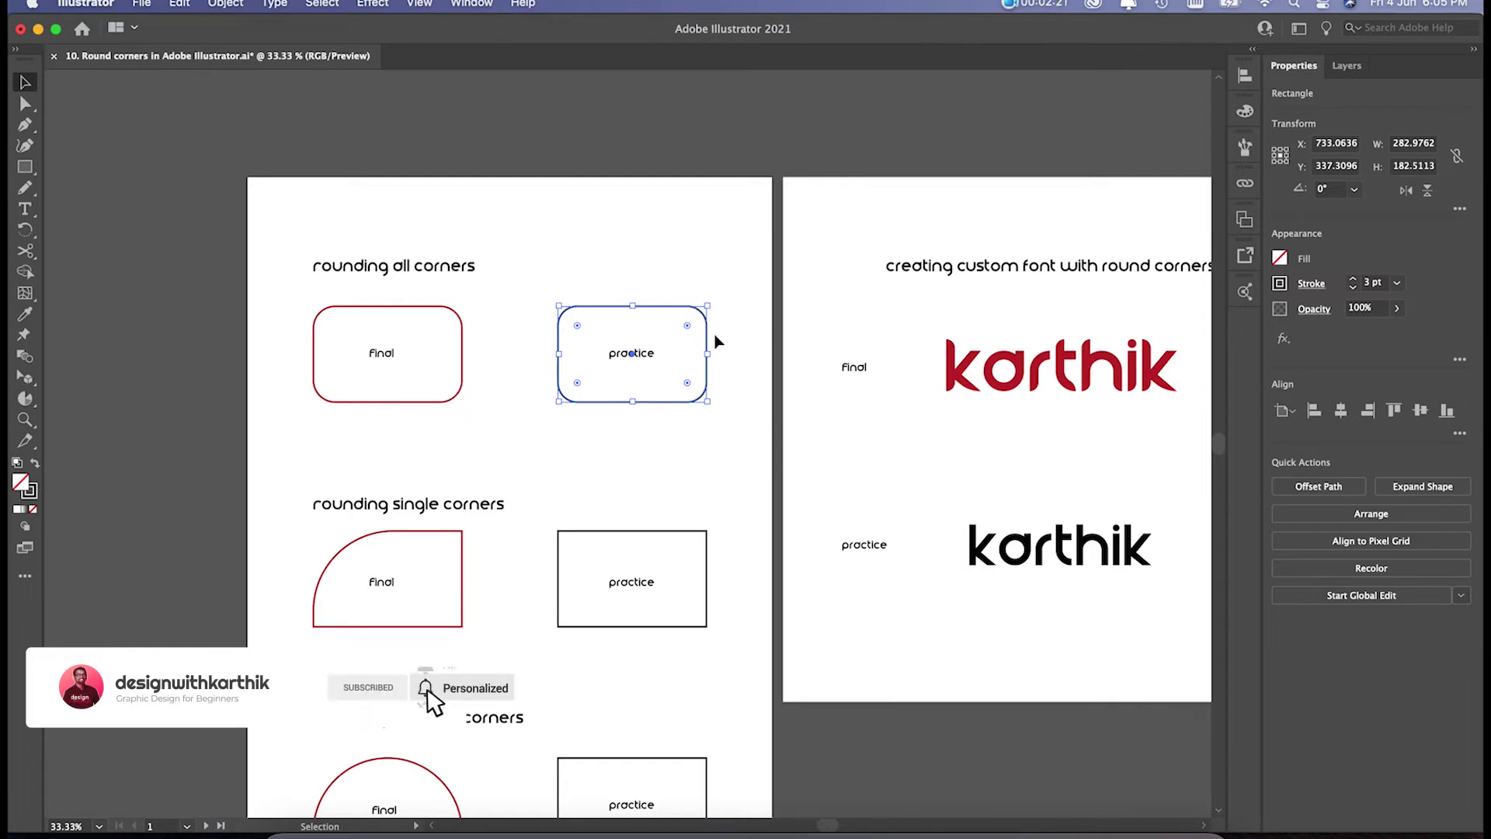
drag(686, 325, 730, 305)
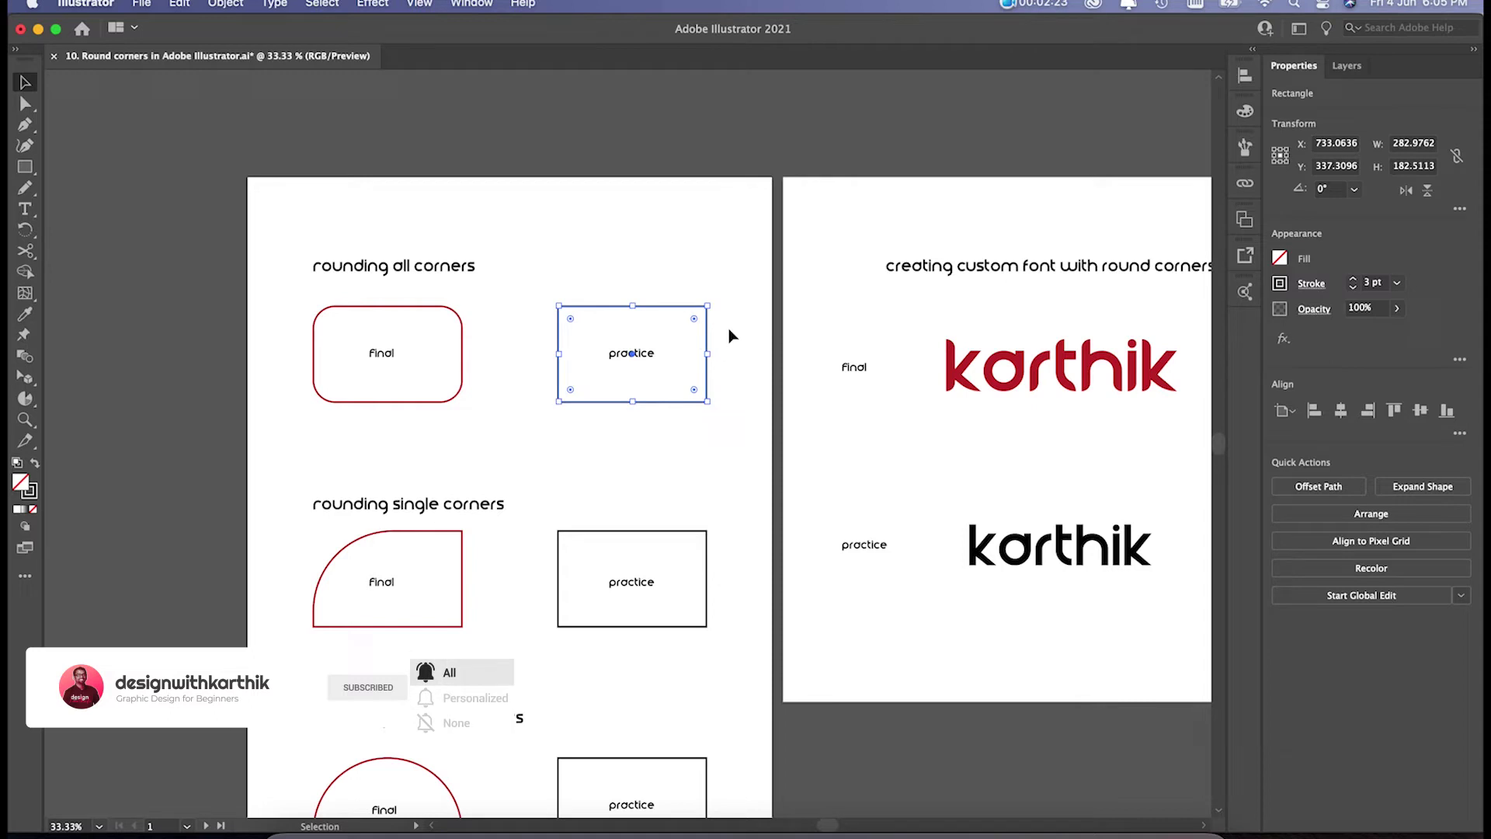
click(733, 319)
click(709, 334)
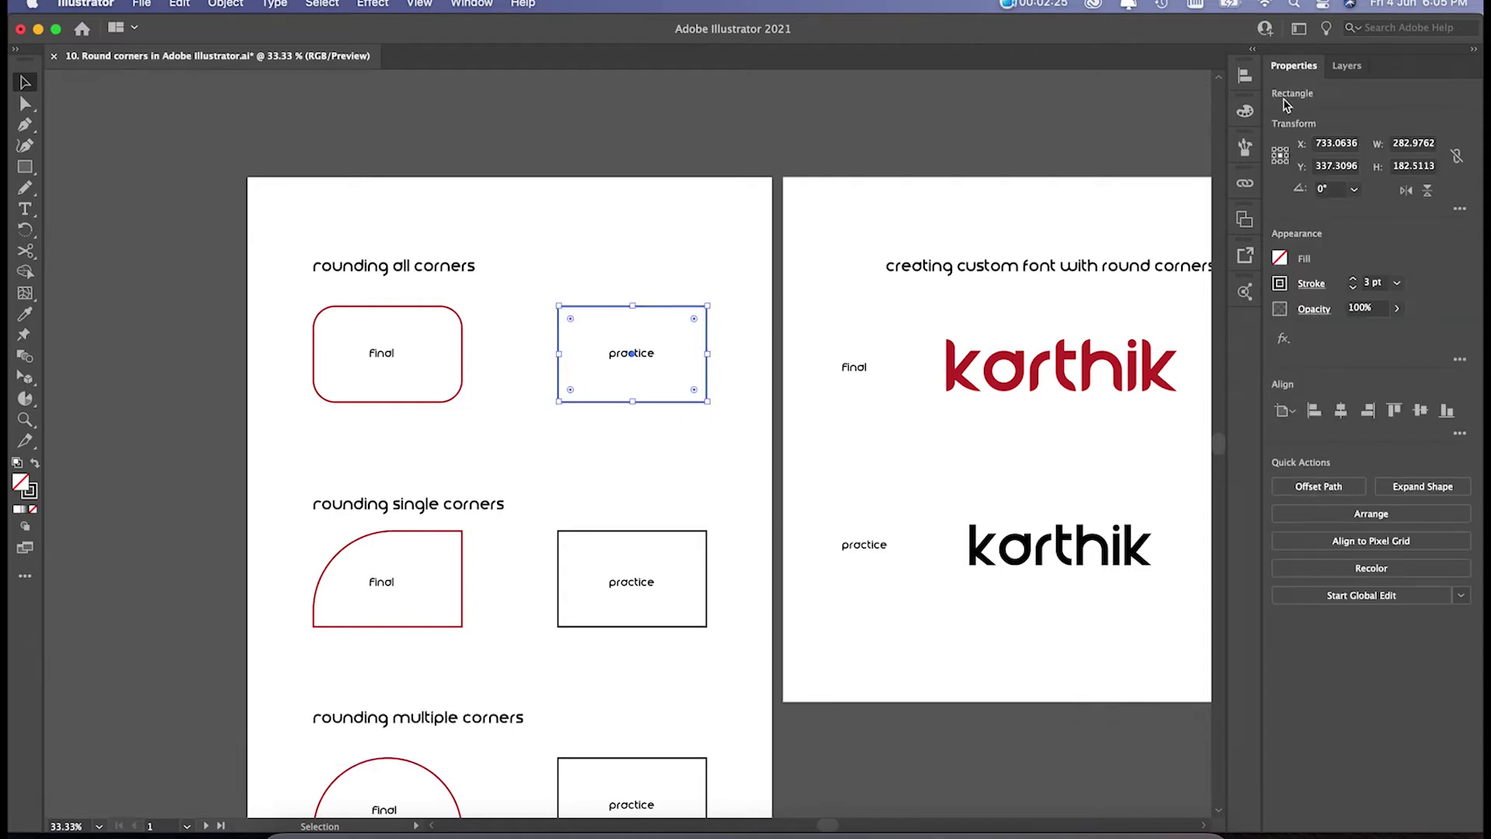
Show the Transform settings, link the corner radius values and set the first practice rectangle's corners to 20 px
click(471, 4)
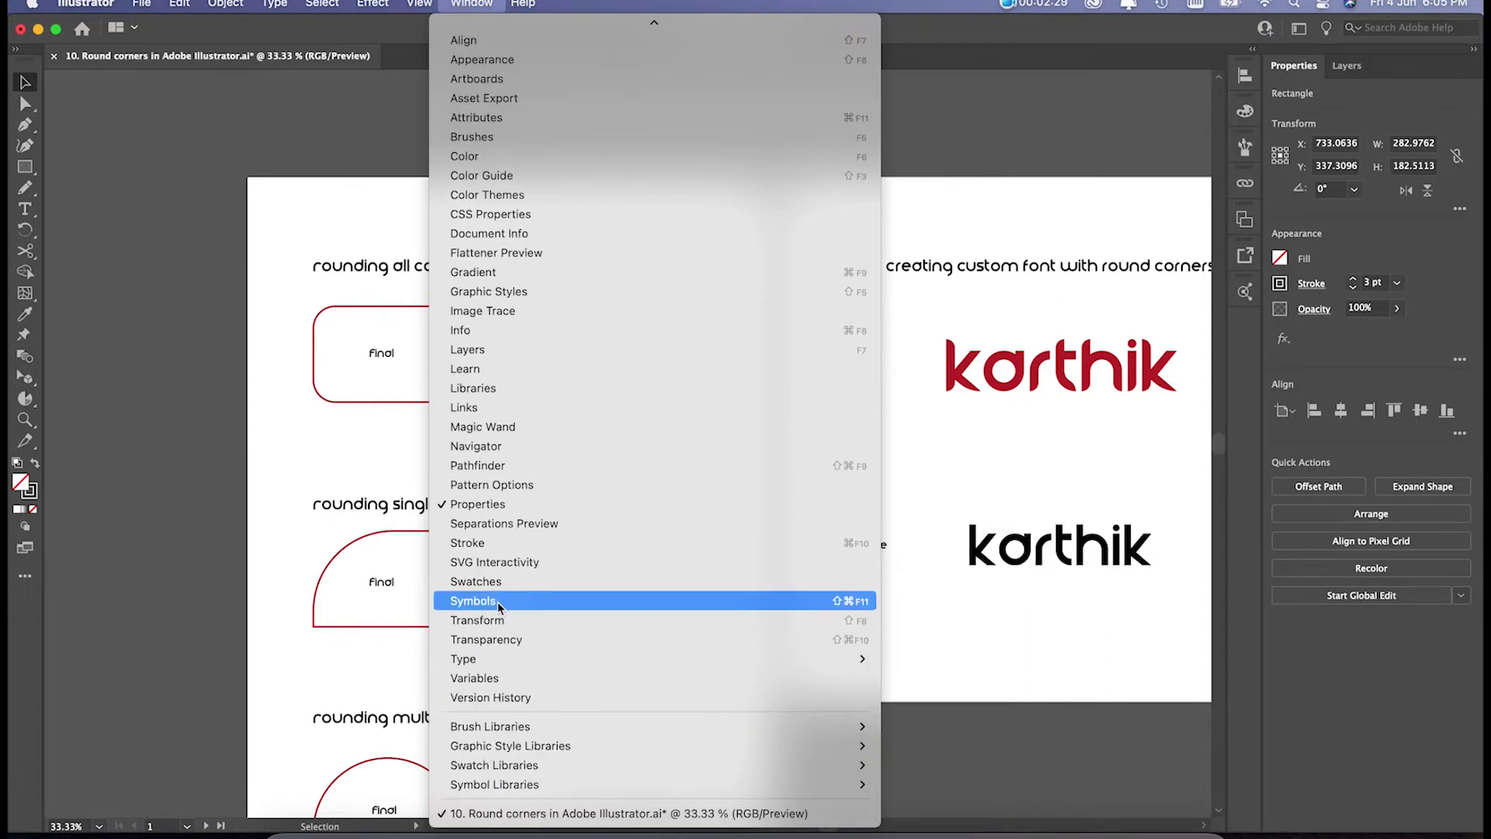
click(485, 620)
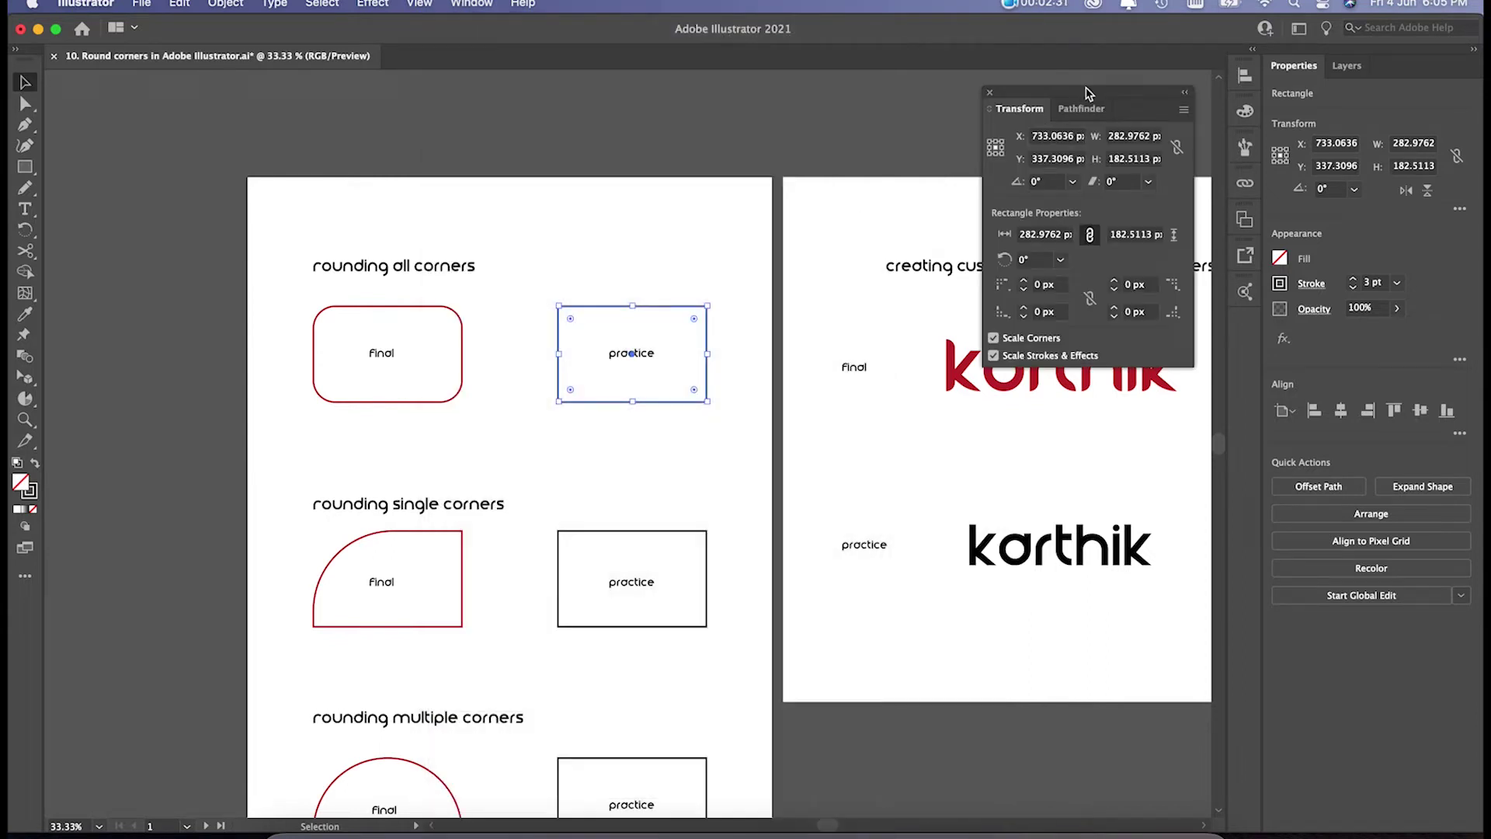
drag(1087, 93, 1076, 84)
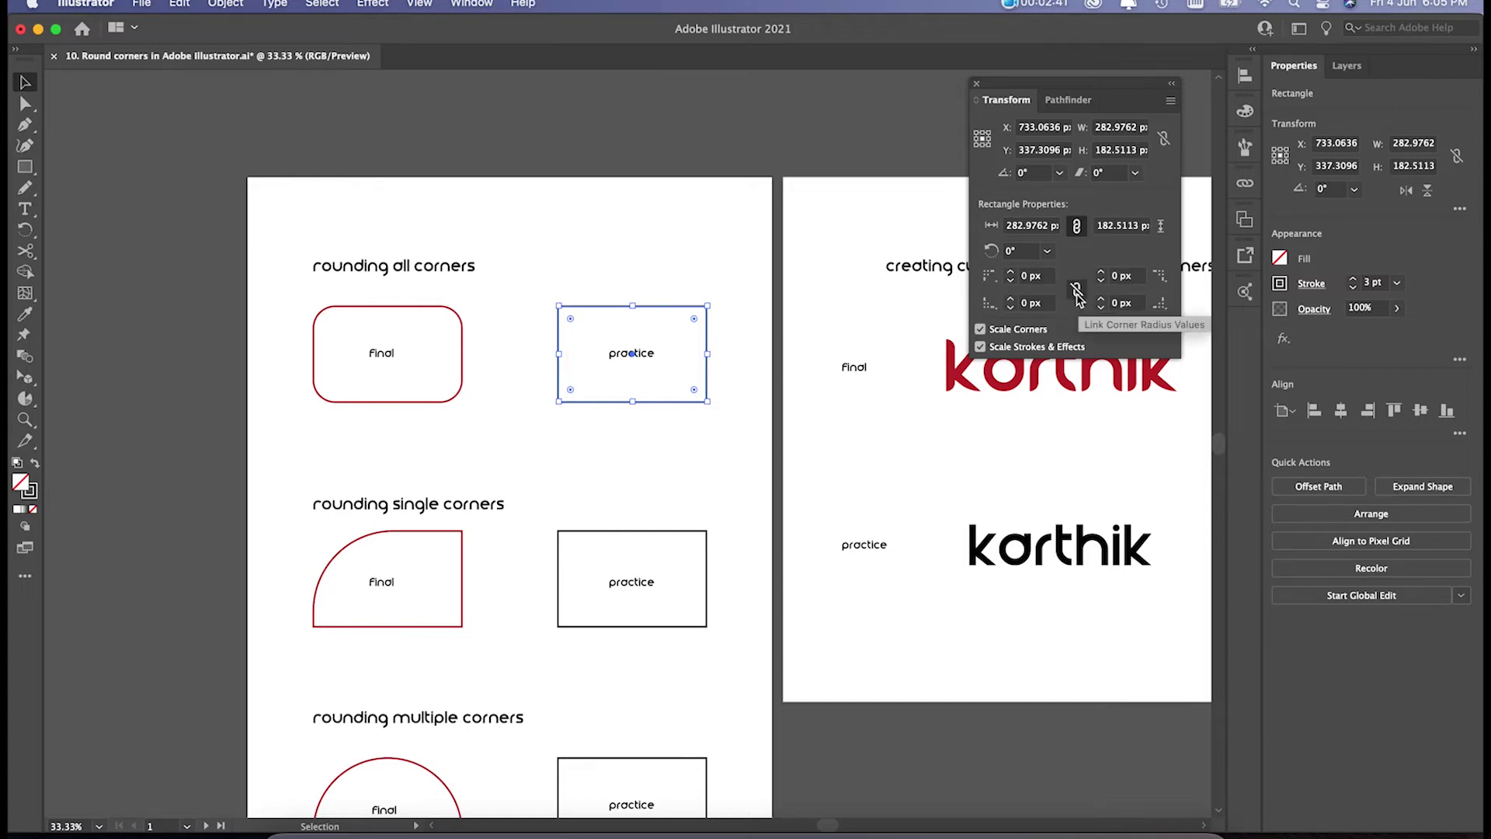
click(1076, 292)
click(1040, 276)
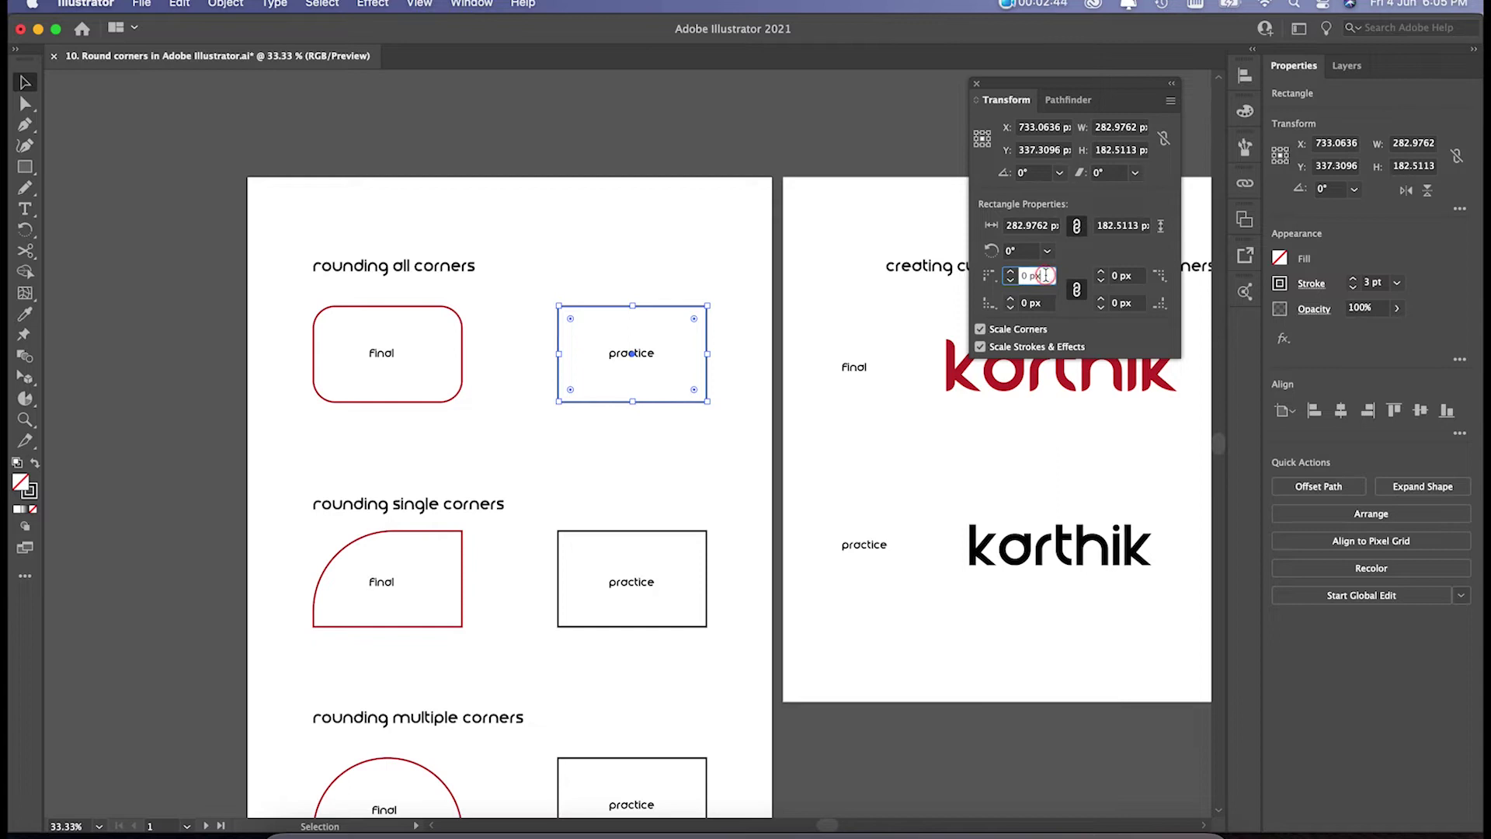
text(20)
key(Return)
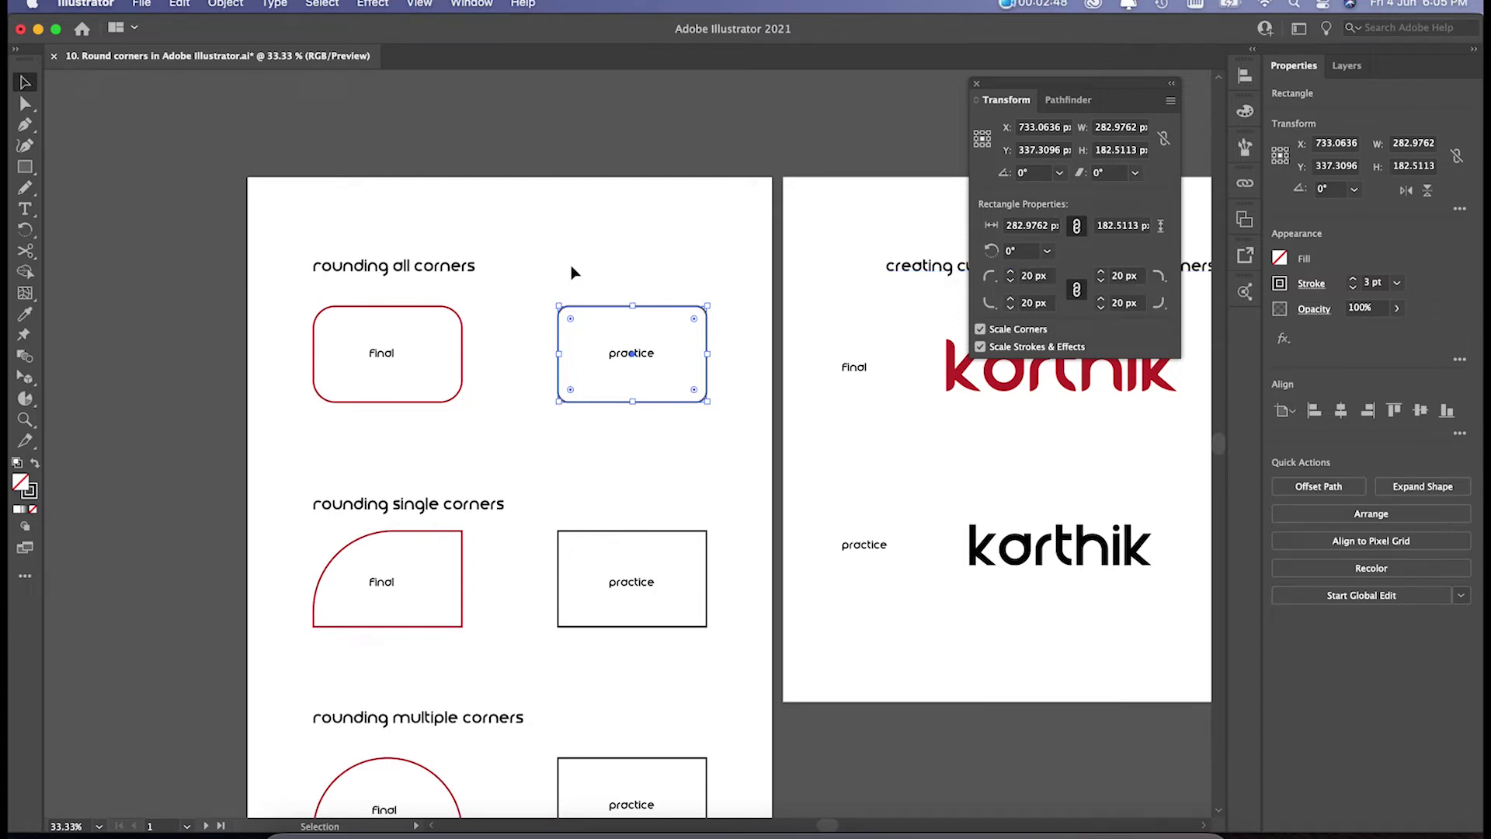
Set the linked corner radius of the first practice rectangle to 100 px
click(600, 255)
click(701, 320)
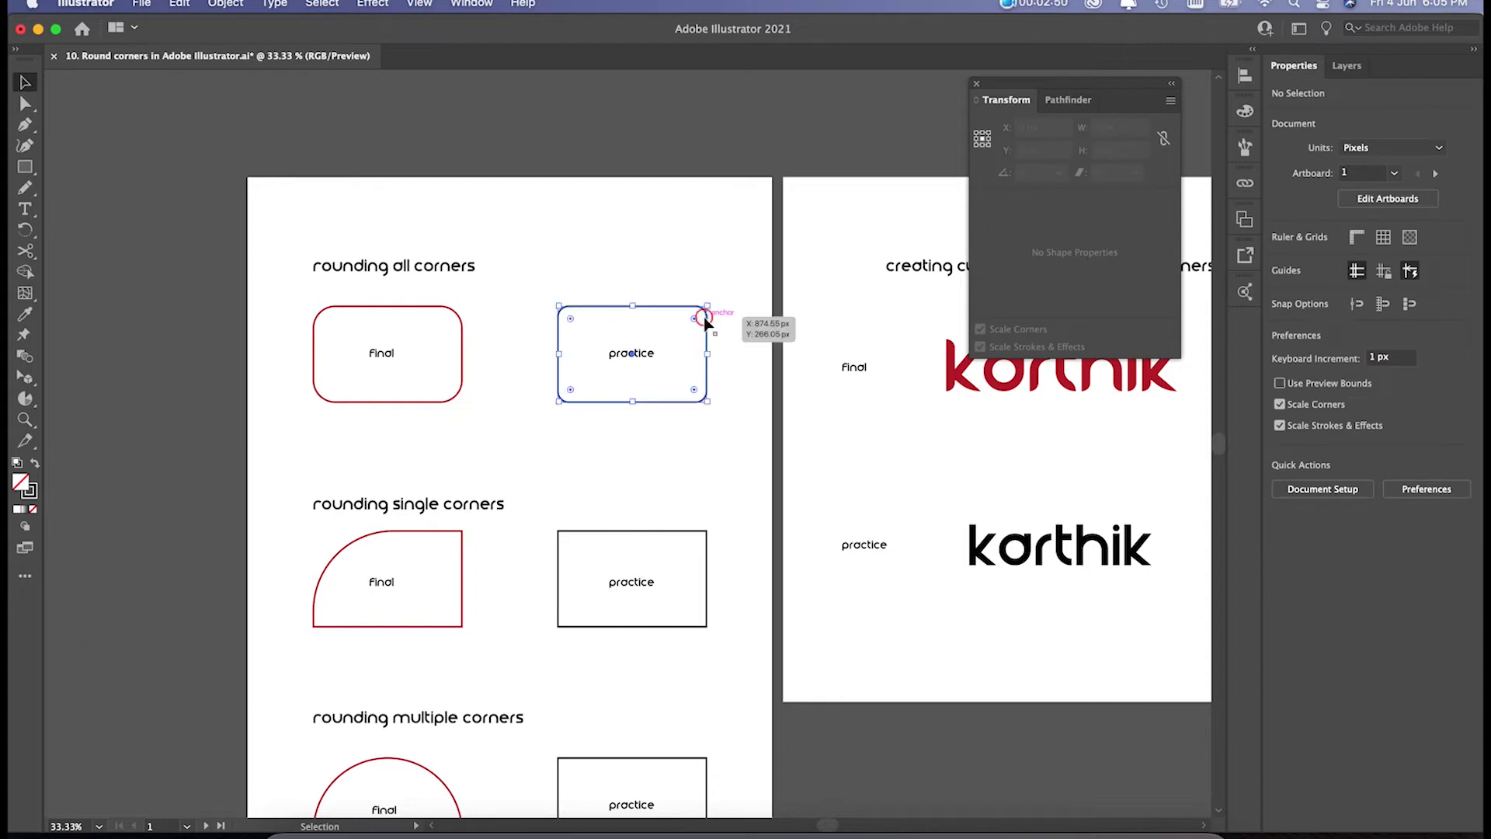
click(1033, 275)
text(100)
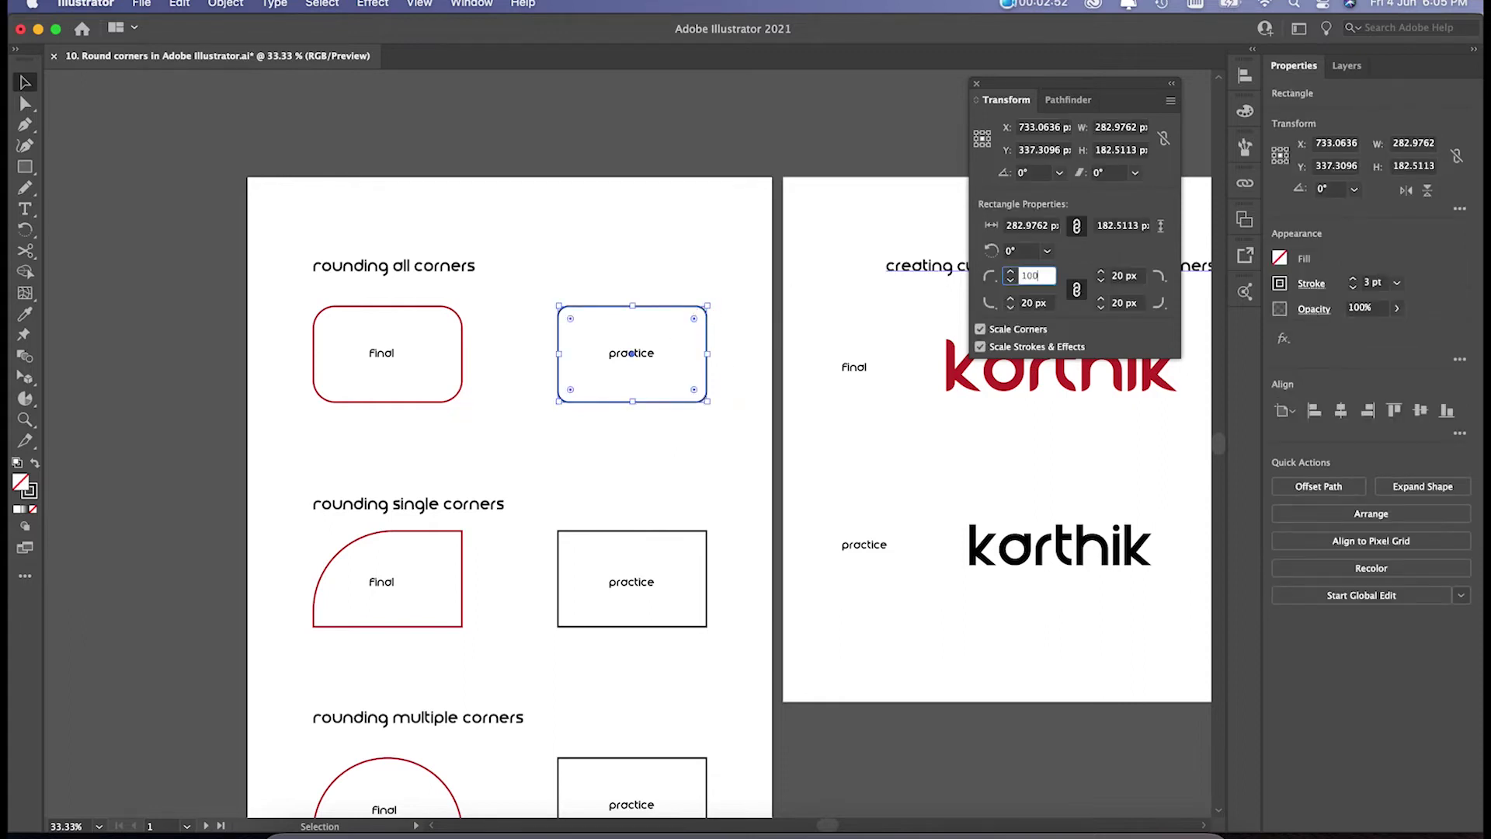
key(Return)
click(692, 240)
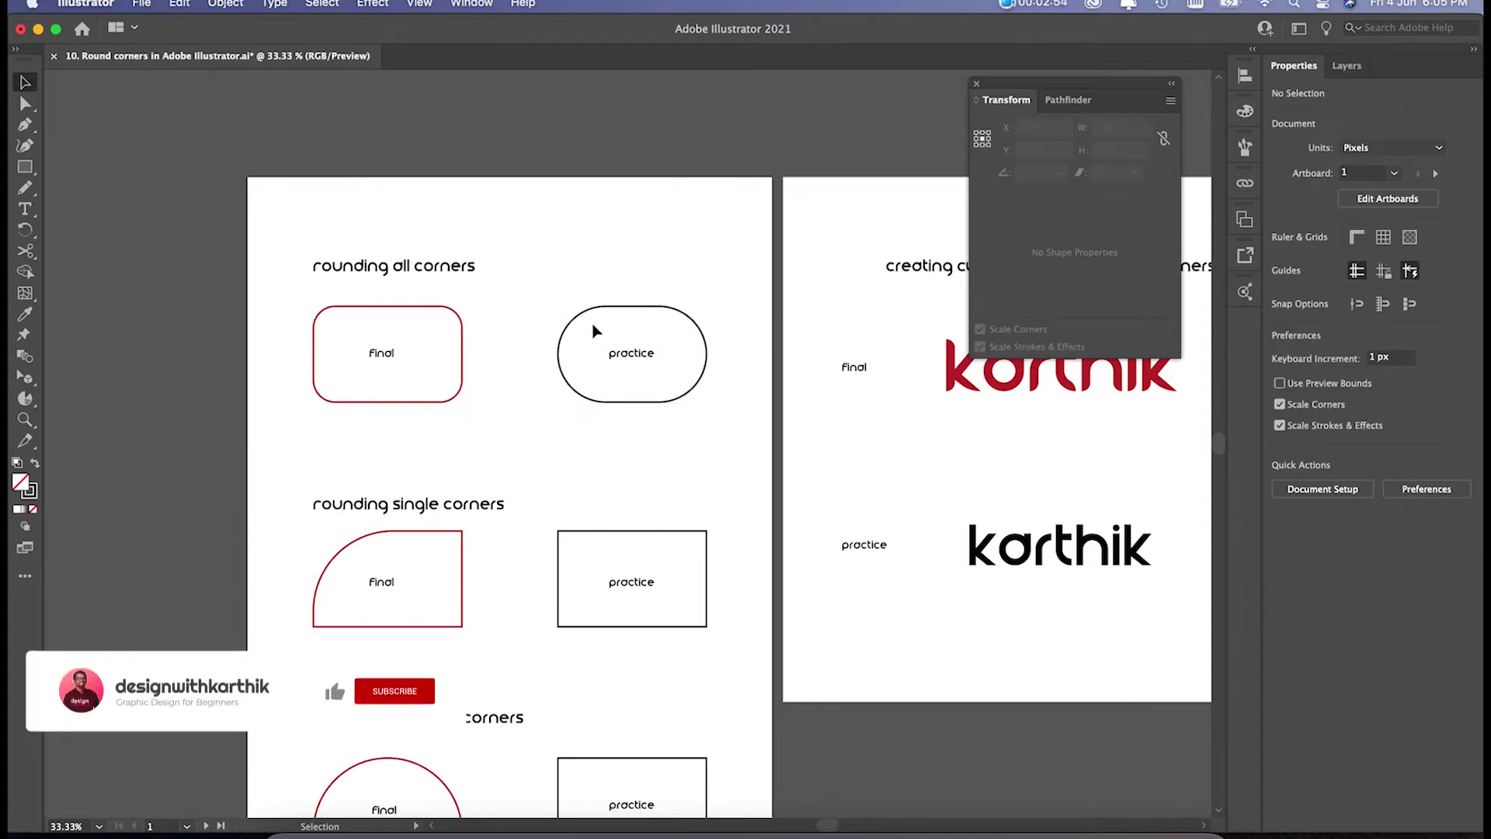
Set the linked corner radius of the first practice rectangle to 50 px
click(642, 308)
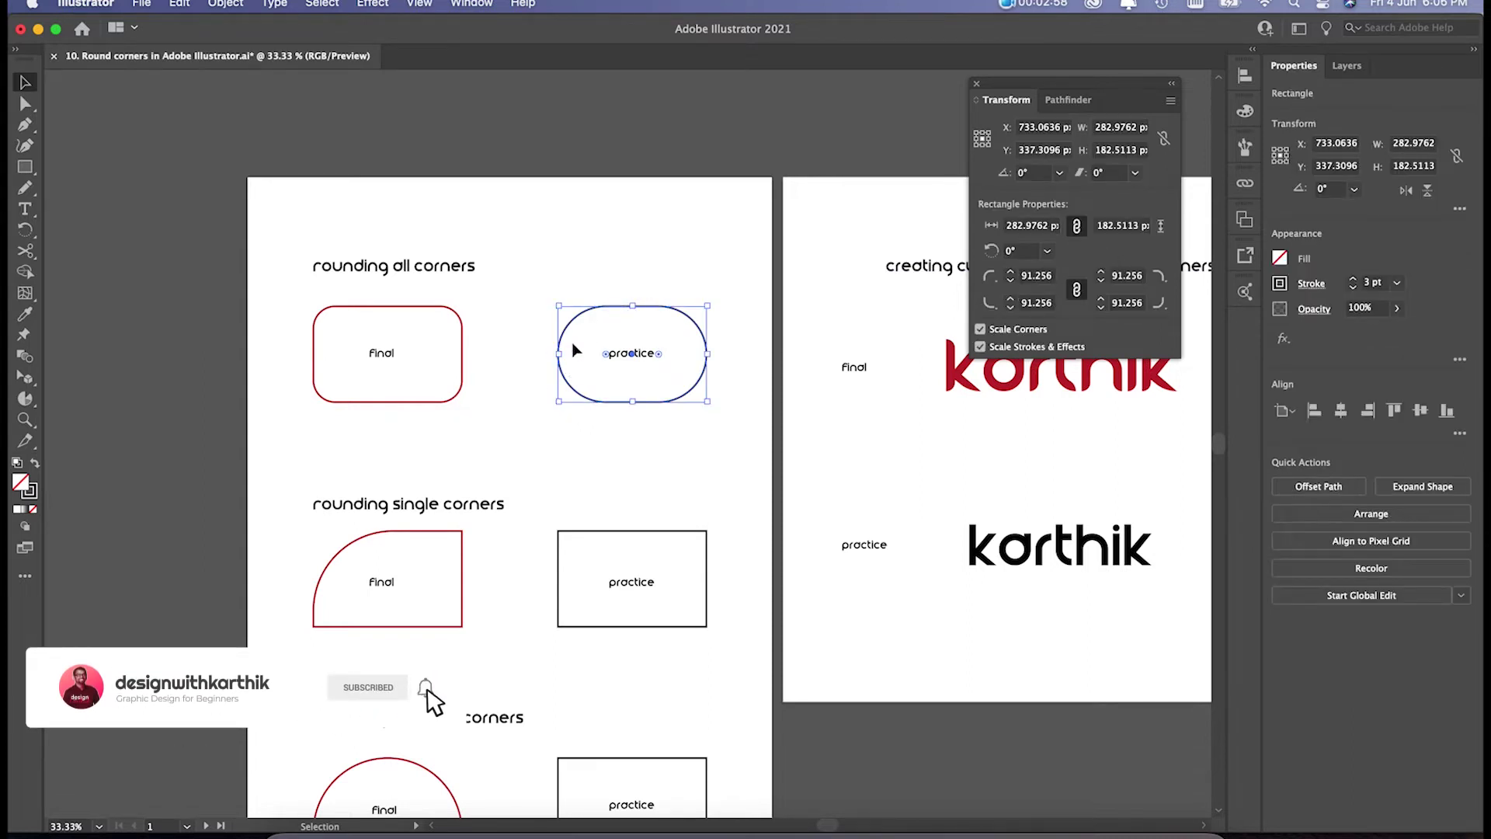
click(1053, 277)
text(50)
key(Return)
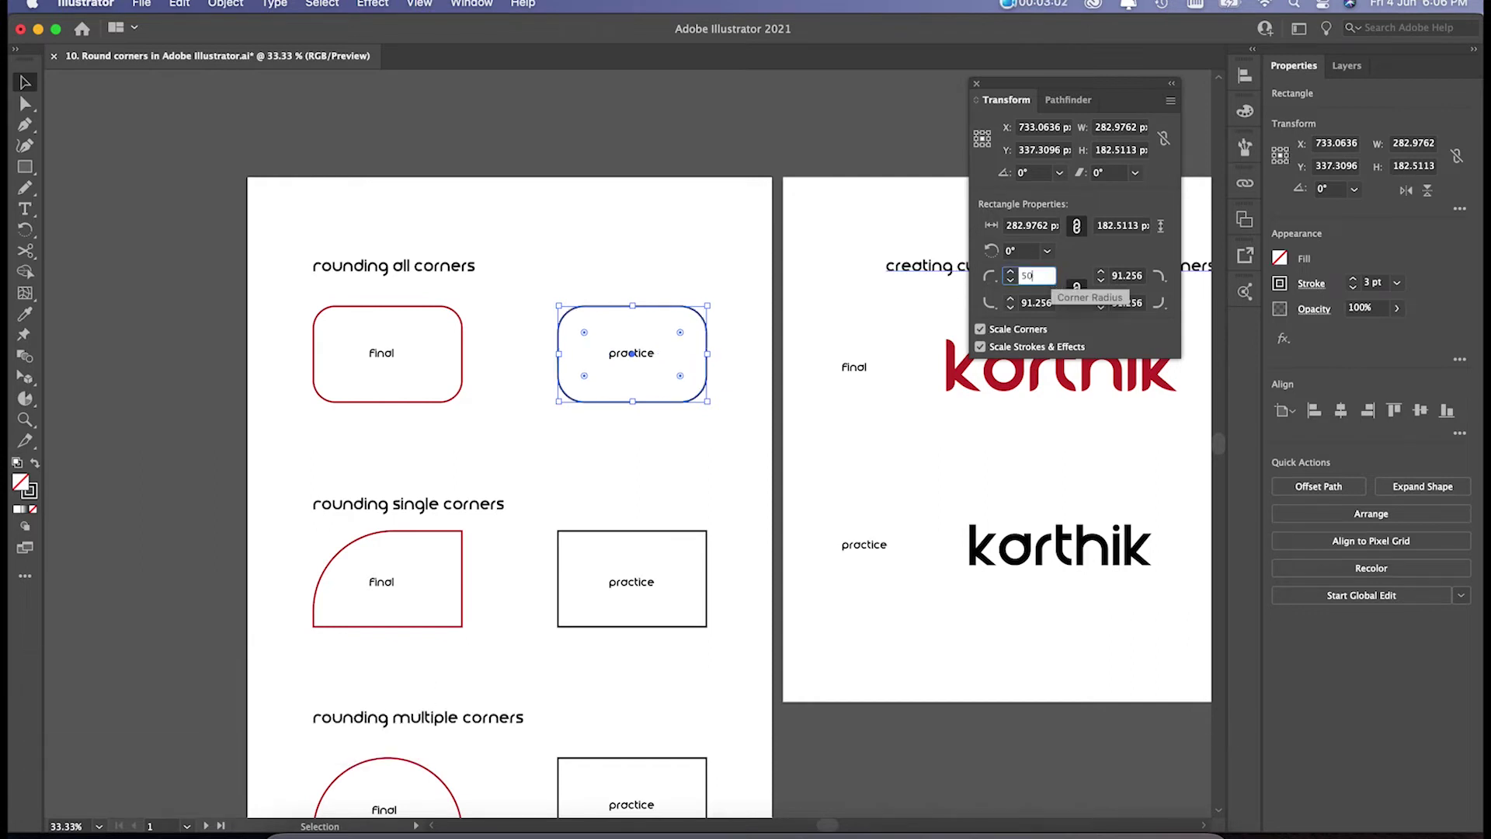
click(752, 208)
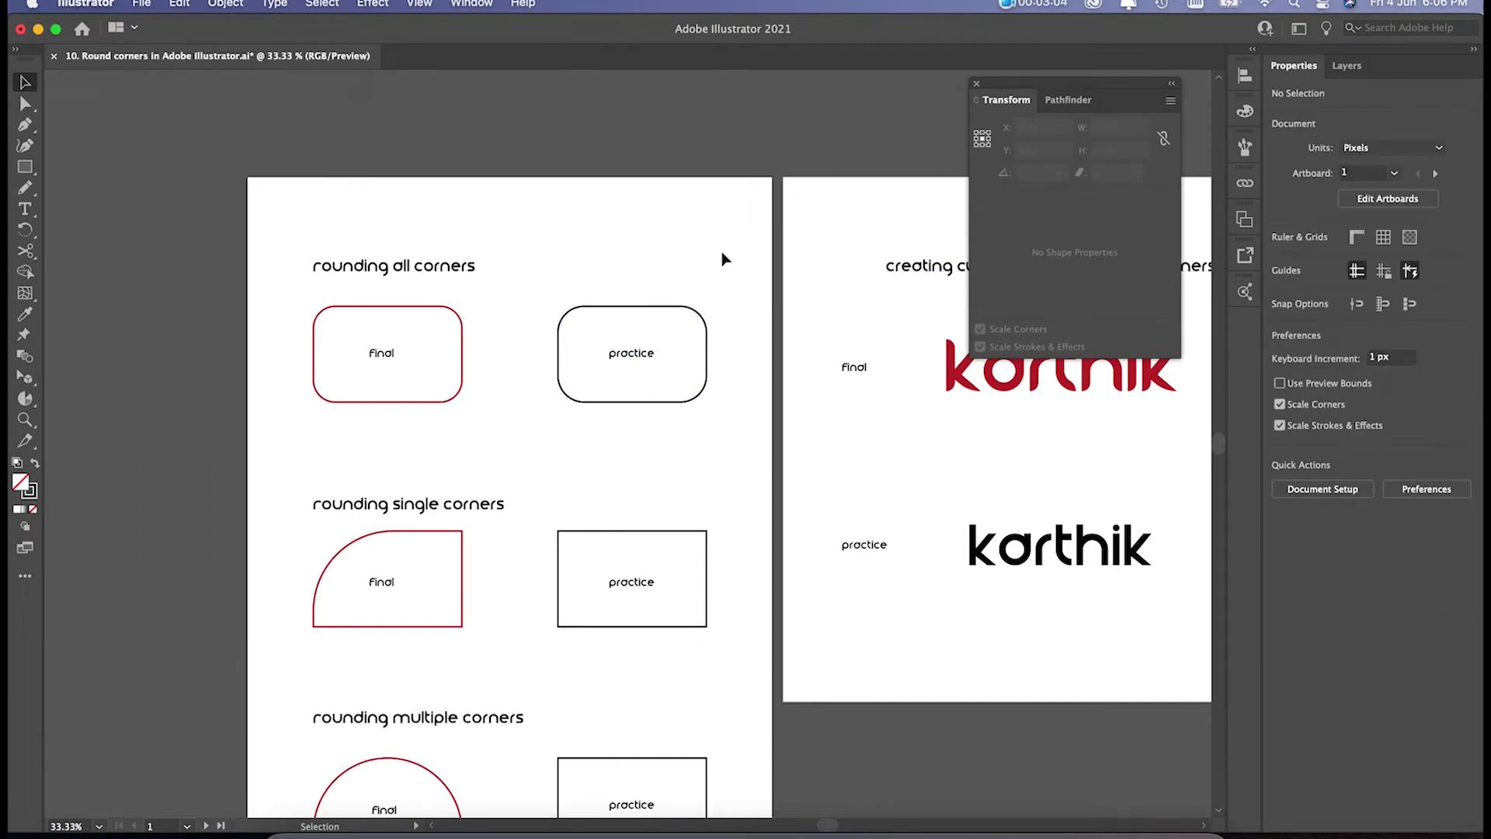
click(673, 309)
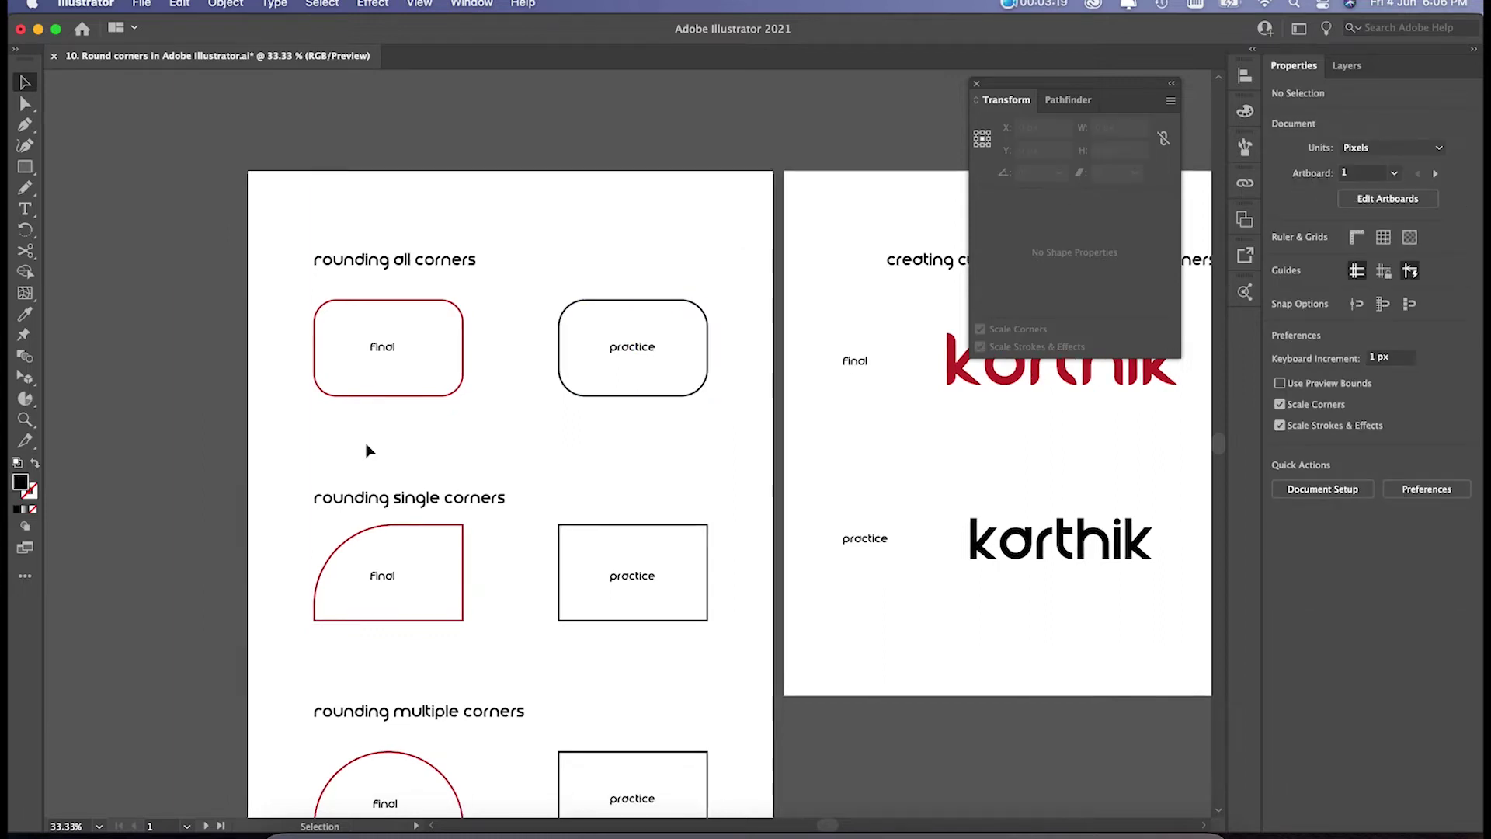
Try adjusting the corners of the "rounding single corners" practice rectangle with the whole shape selected, leaving them square
scroll(343, 407, down, 4)
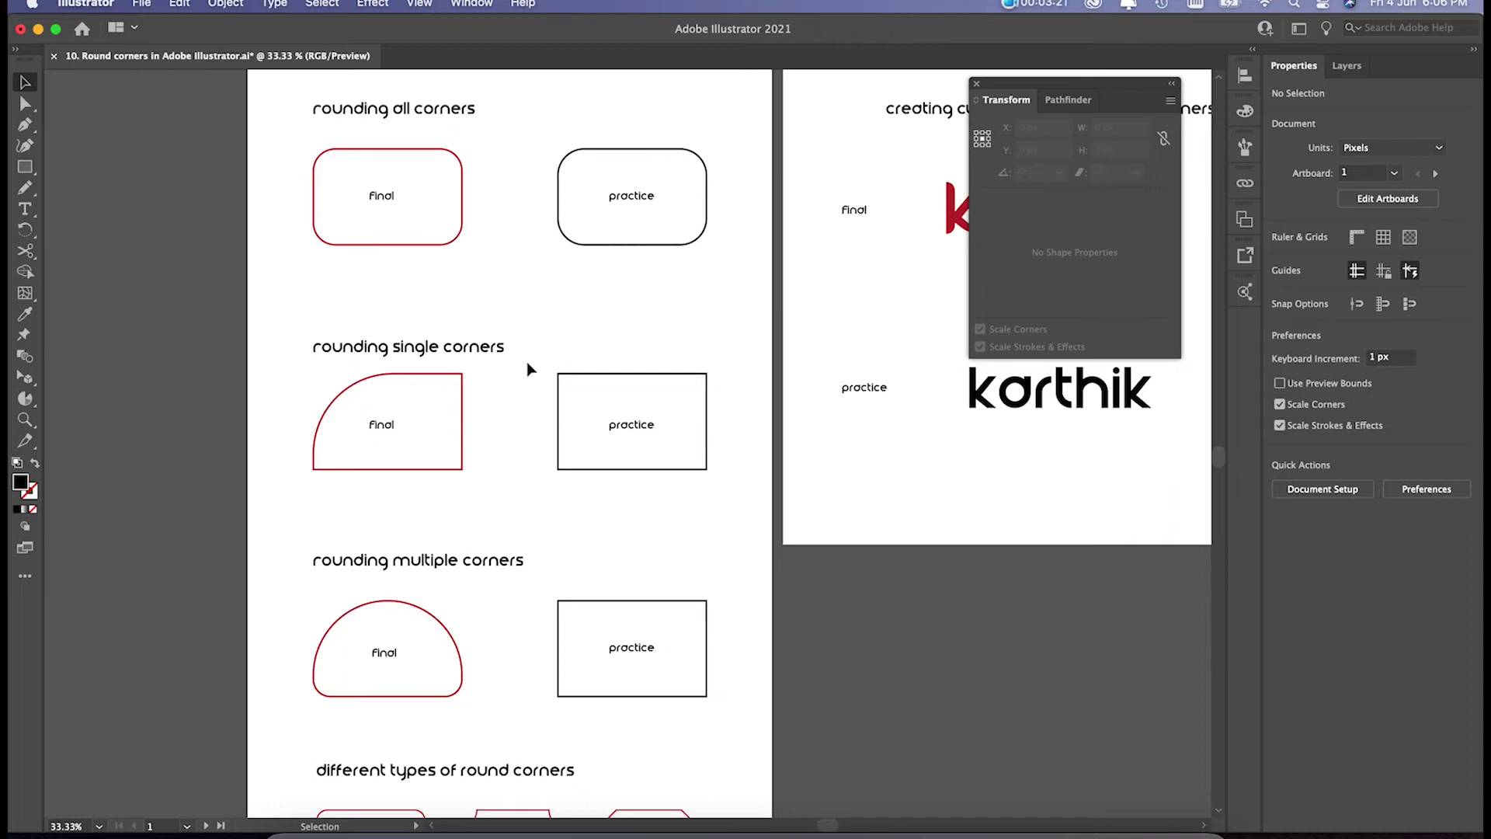
click(630, 374)
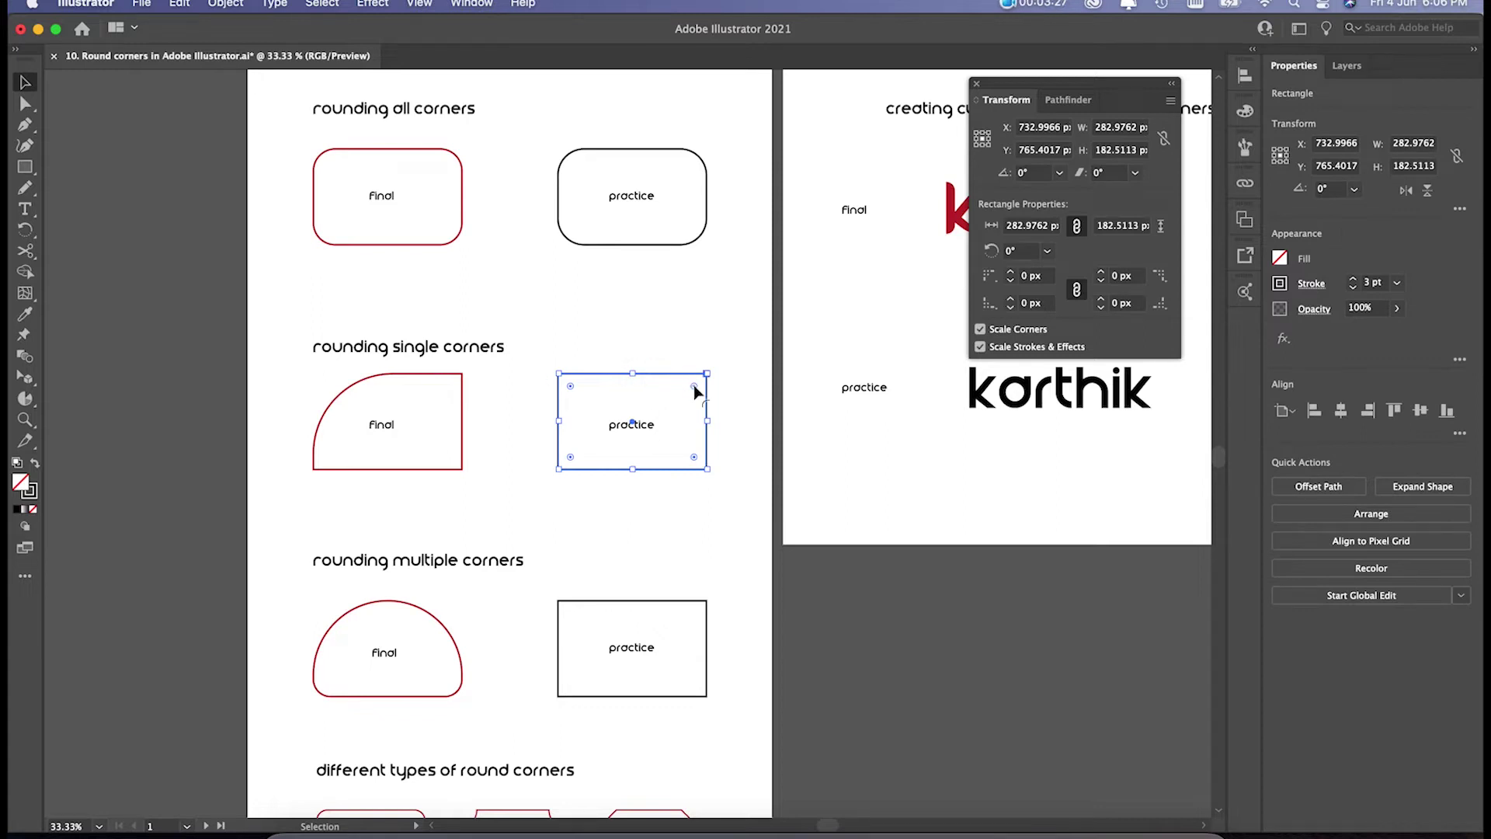
drag(694, 388, 757, 347)
click(573, 342)
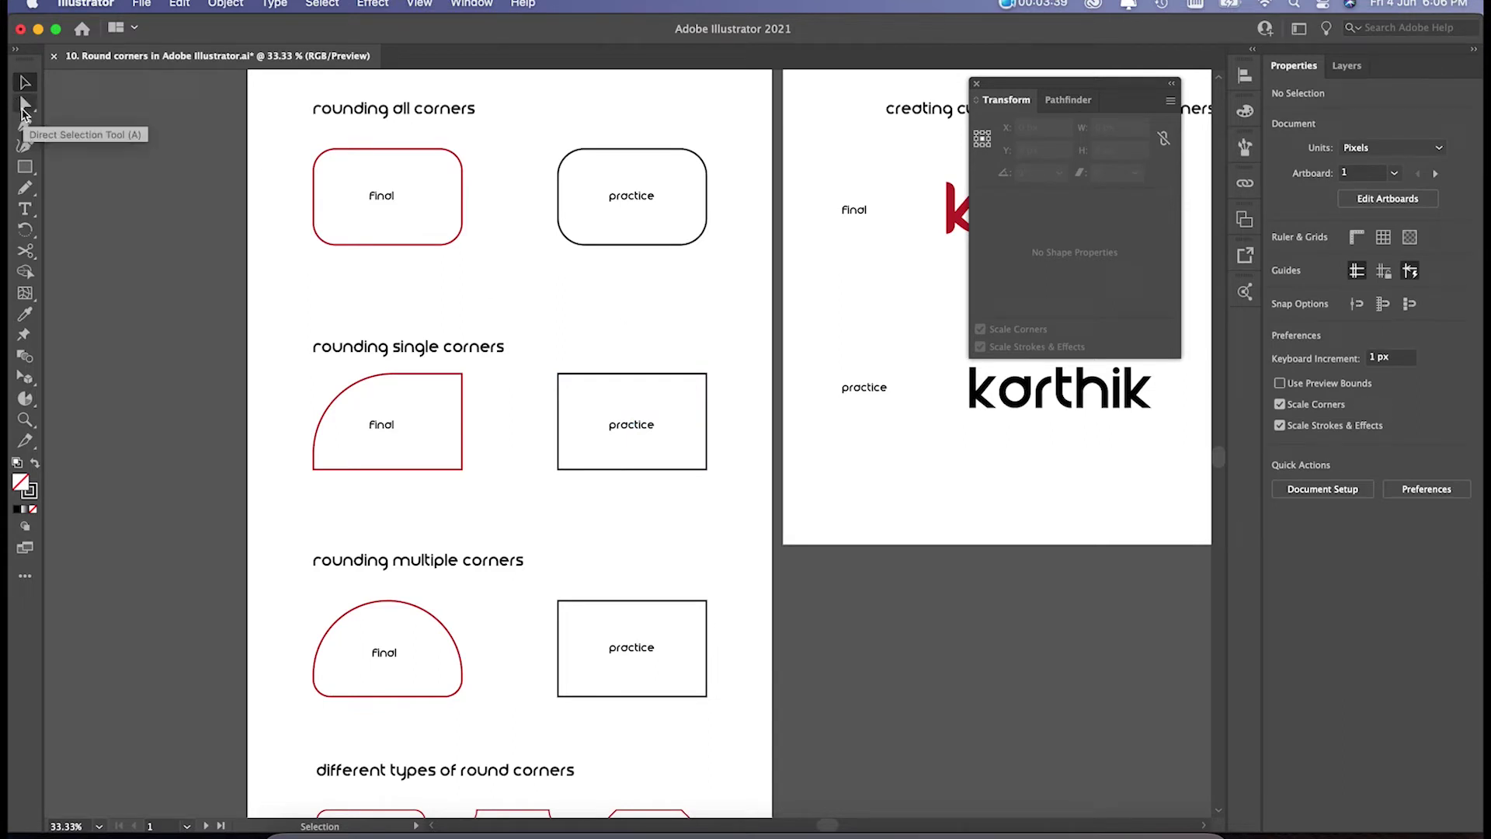
Round only the top-left corner of the "rounding single corners" practice rectangle with Direct Selection, matching the red sample
key(a)
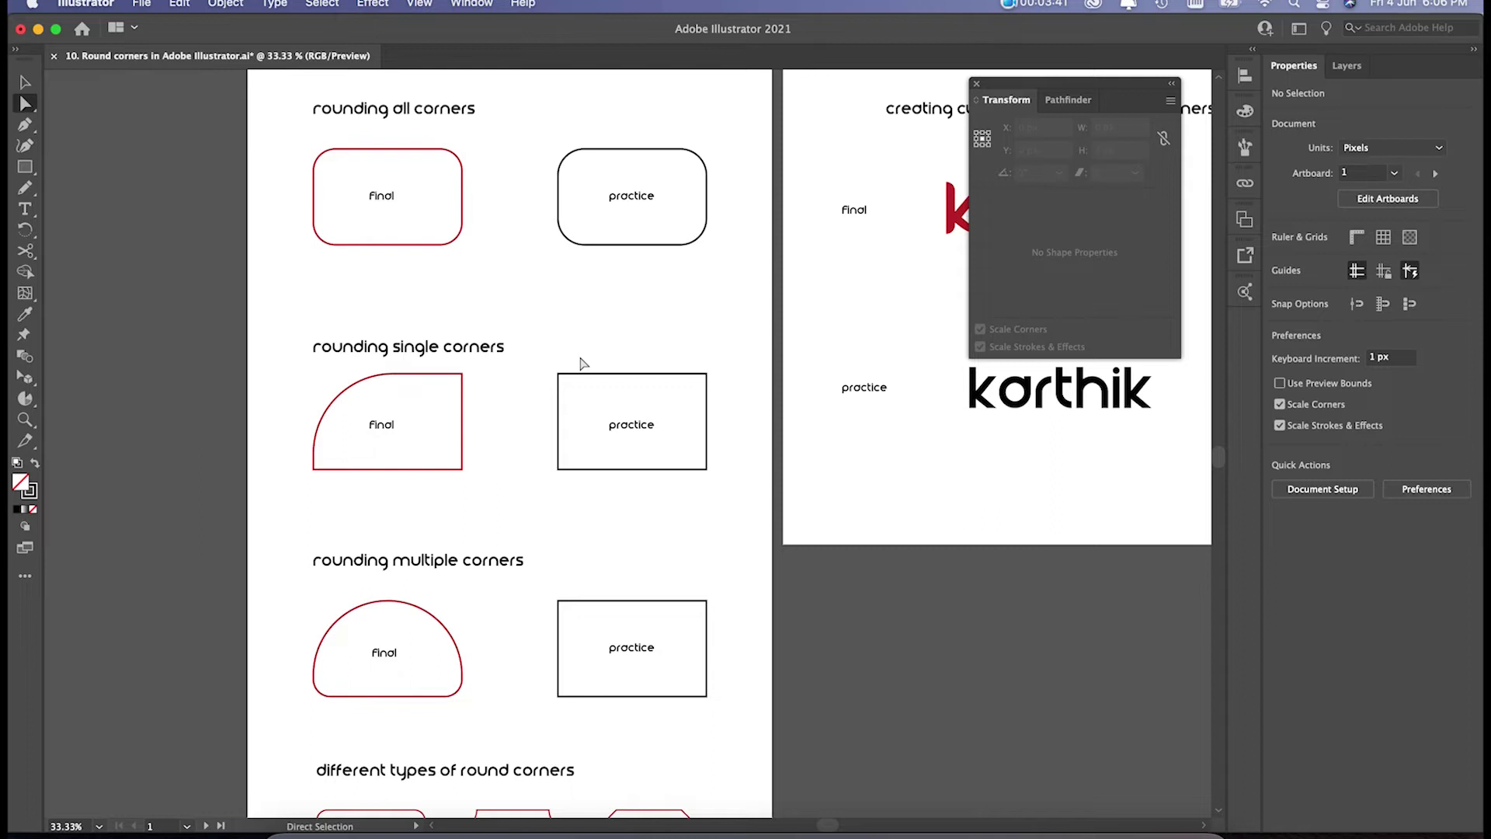
click(560, 373)
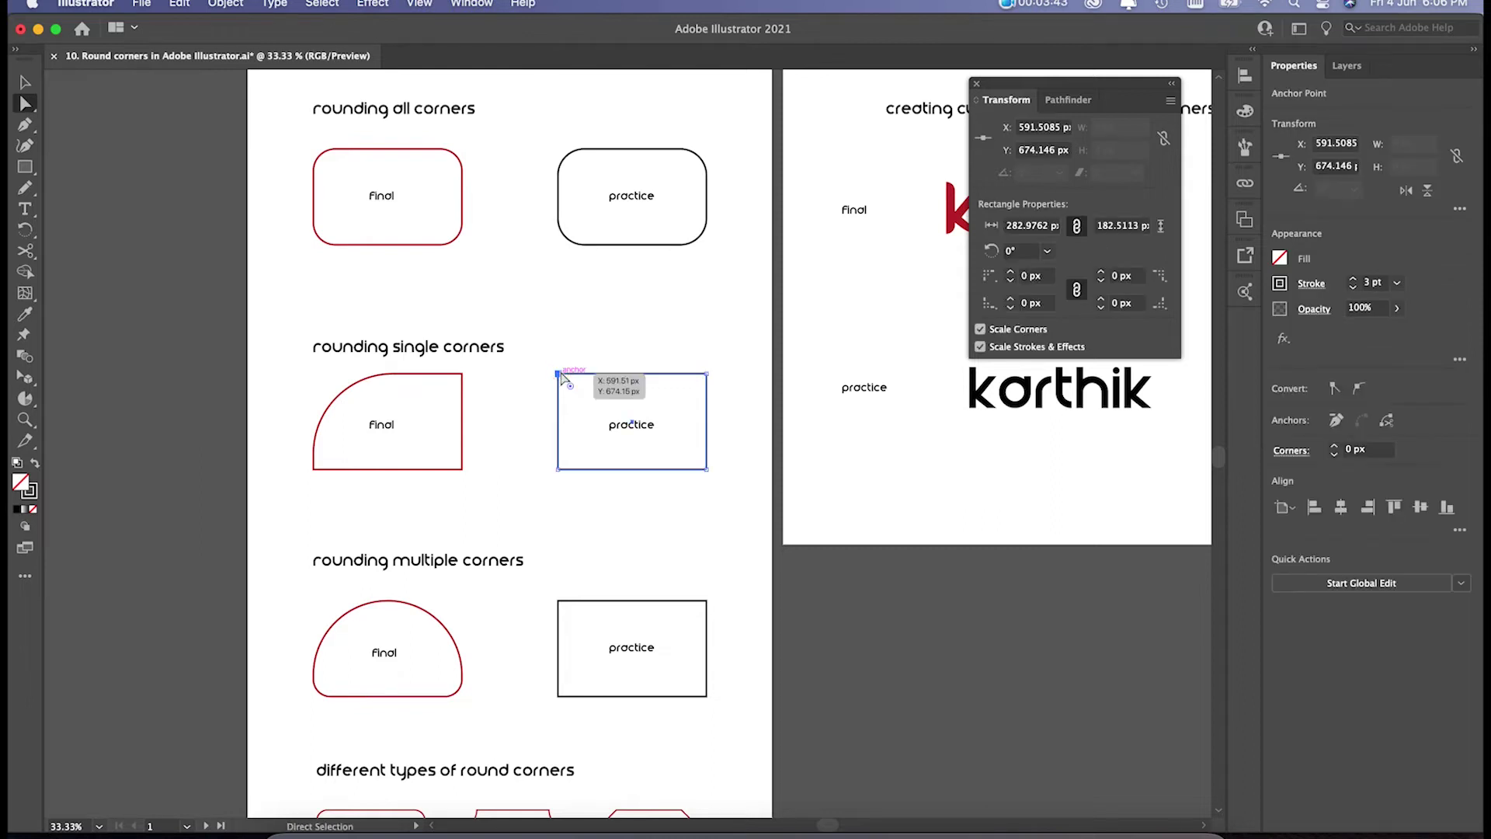
drag(571, 389, 639, 441)
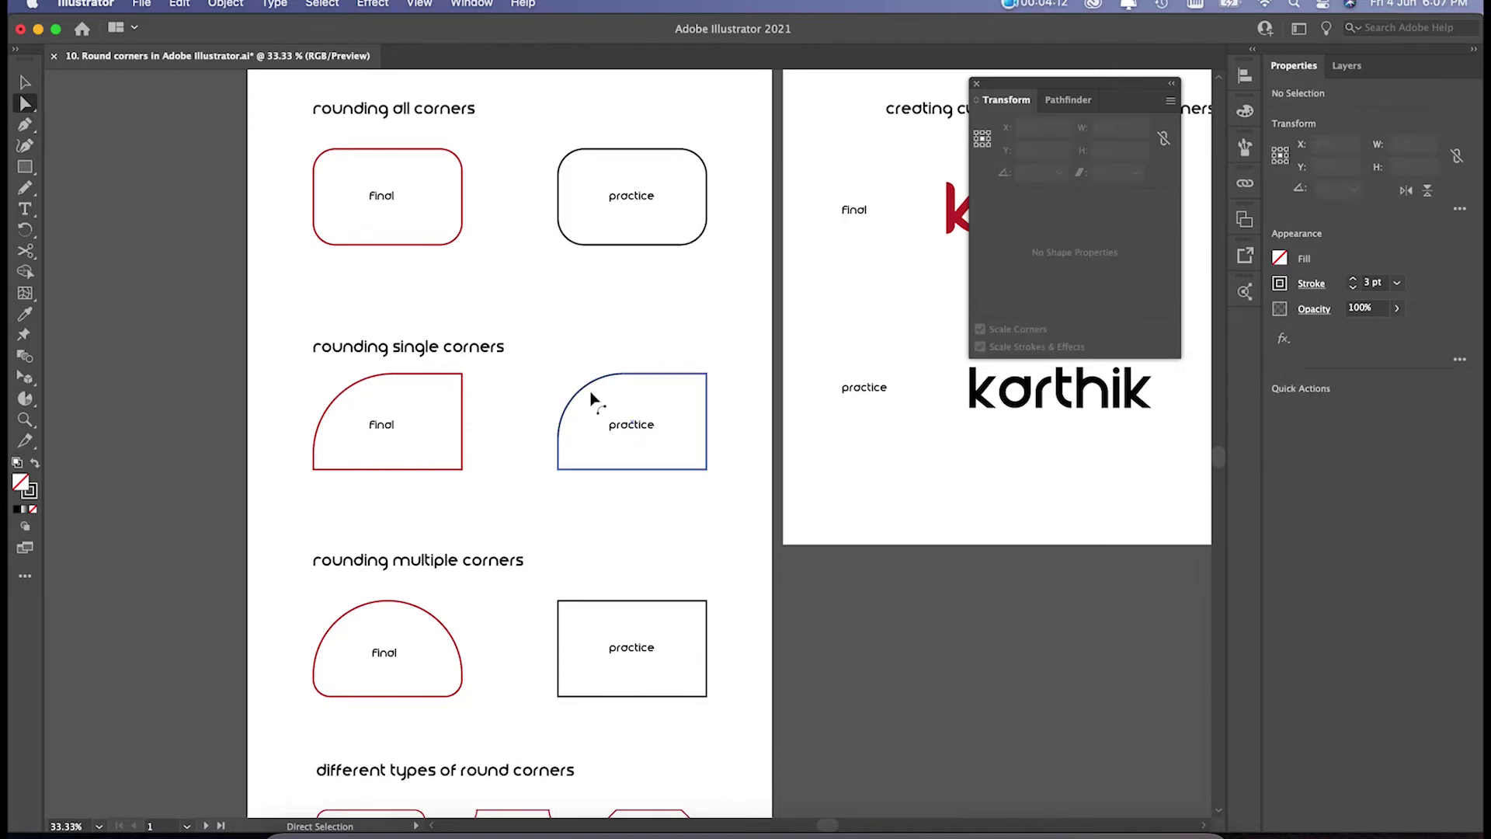
Try rounding the bottom-right corner of the "rounding single corners" practice shape to about 107 px, and undo it
click(705, 471)
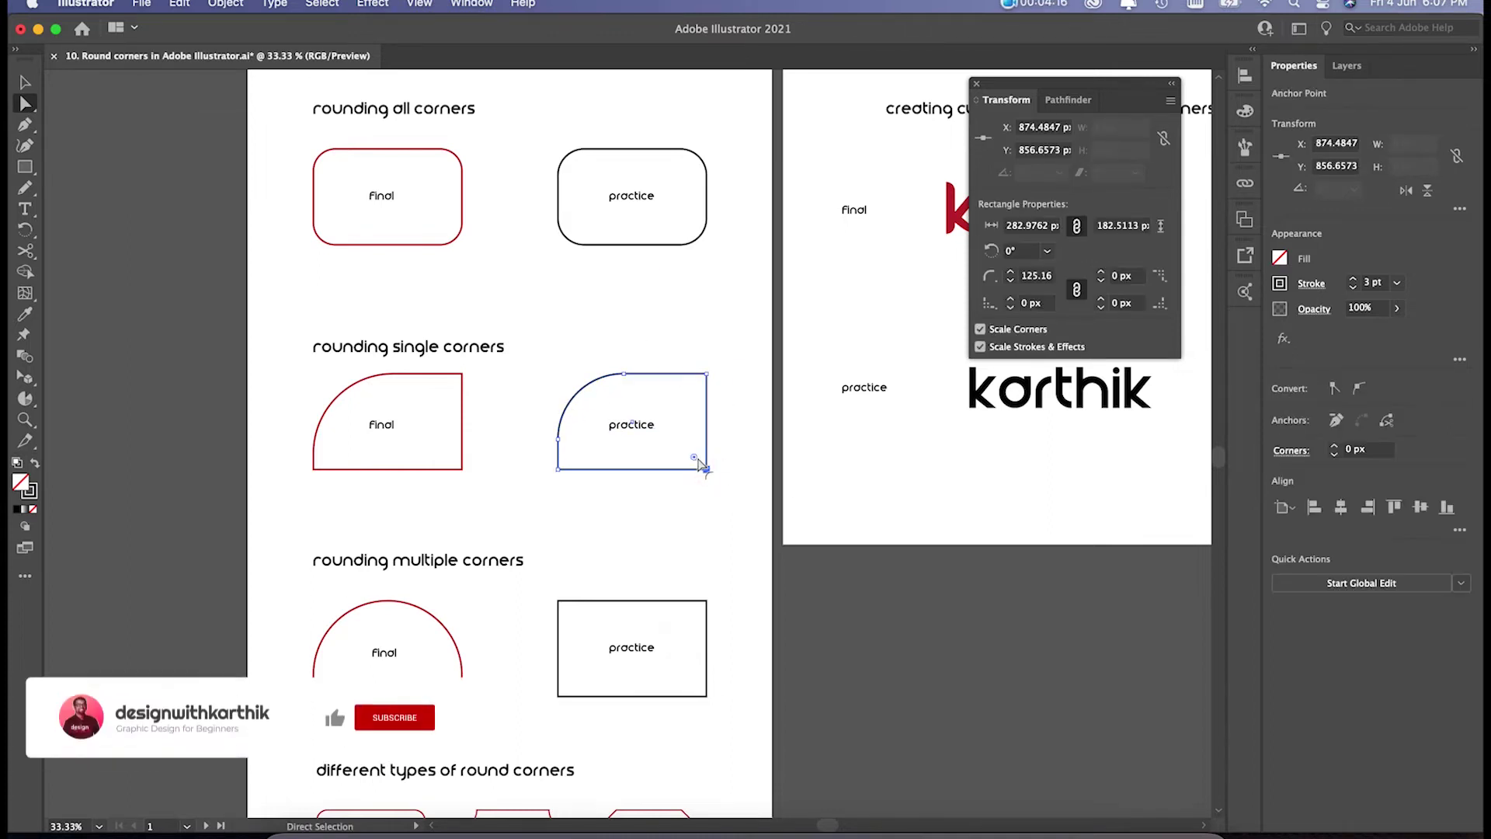
drag(696, 459, 645, 426)
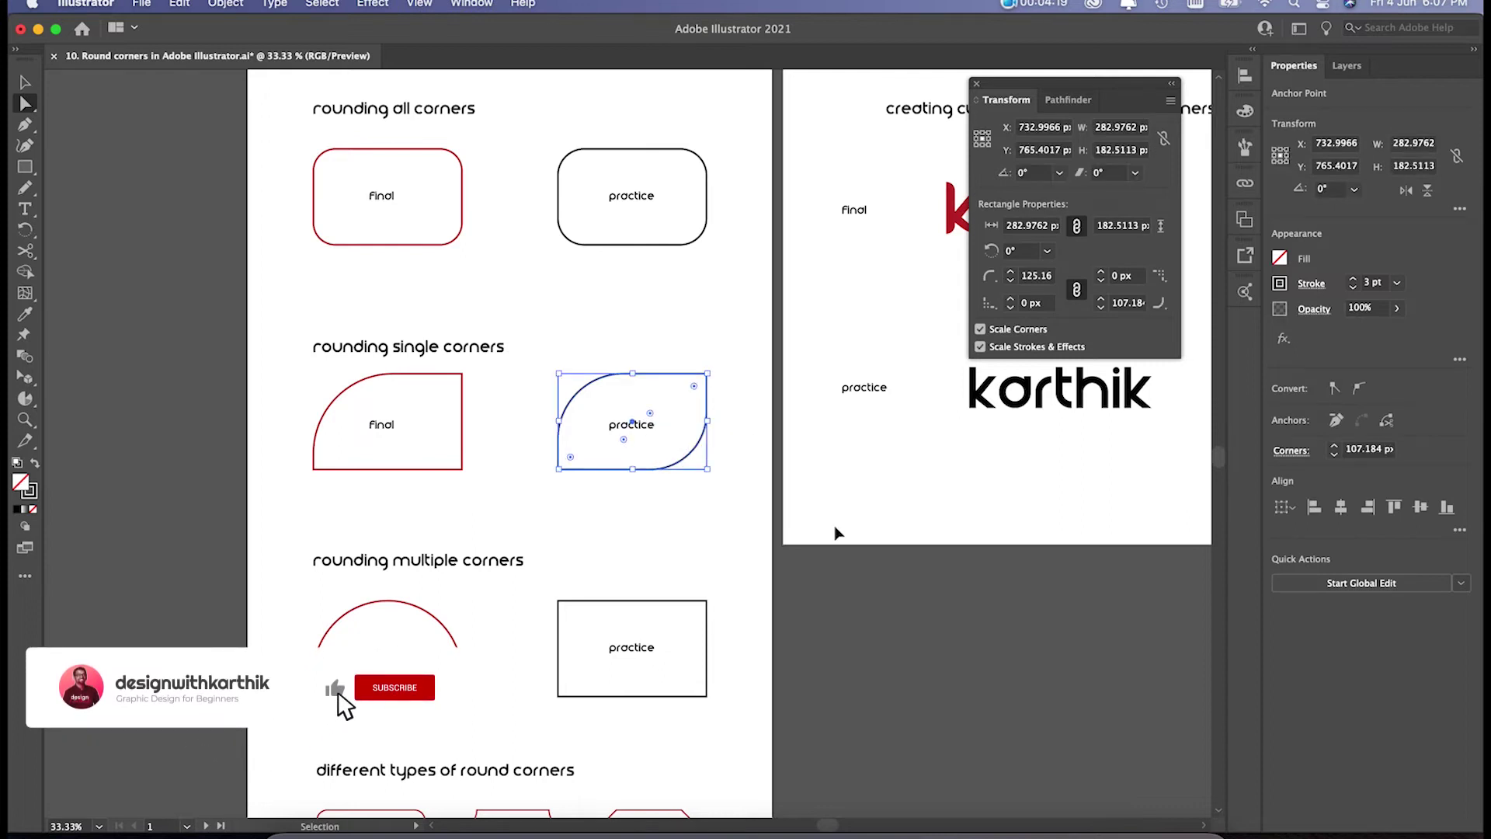
key(super+z)
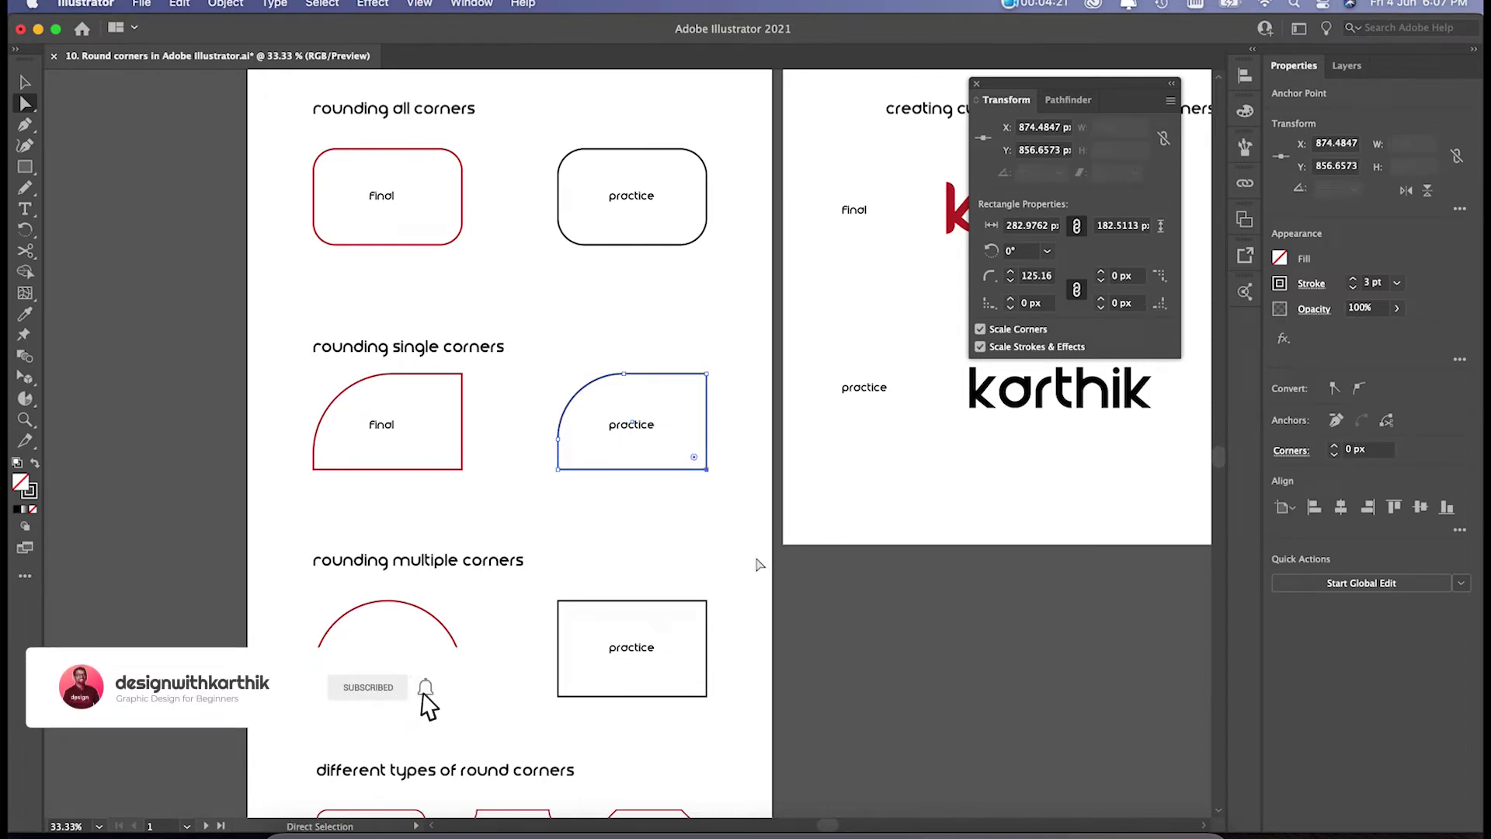
click(713, 535)
Unlink the corner radii of the "rounding single corners" practice shape and set only its bottom-right radius to 20 px
scroll(714, 536, down, 5)
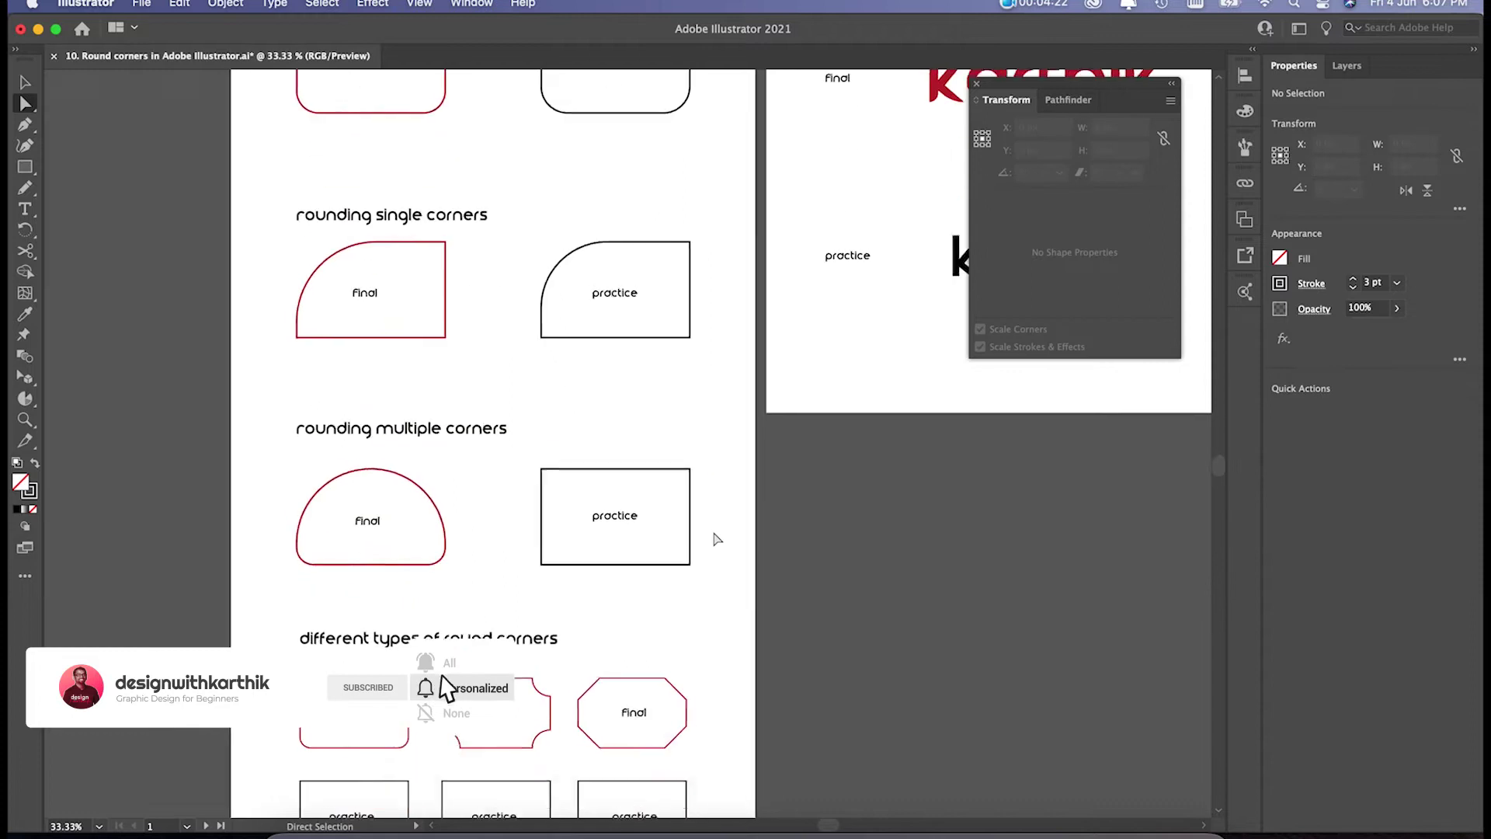
click(581, 334)
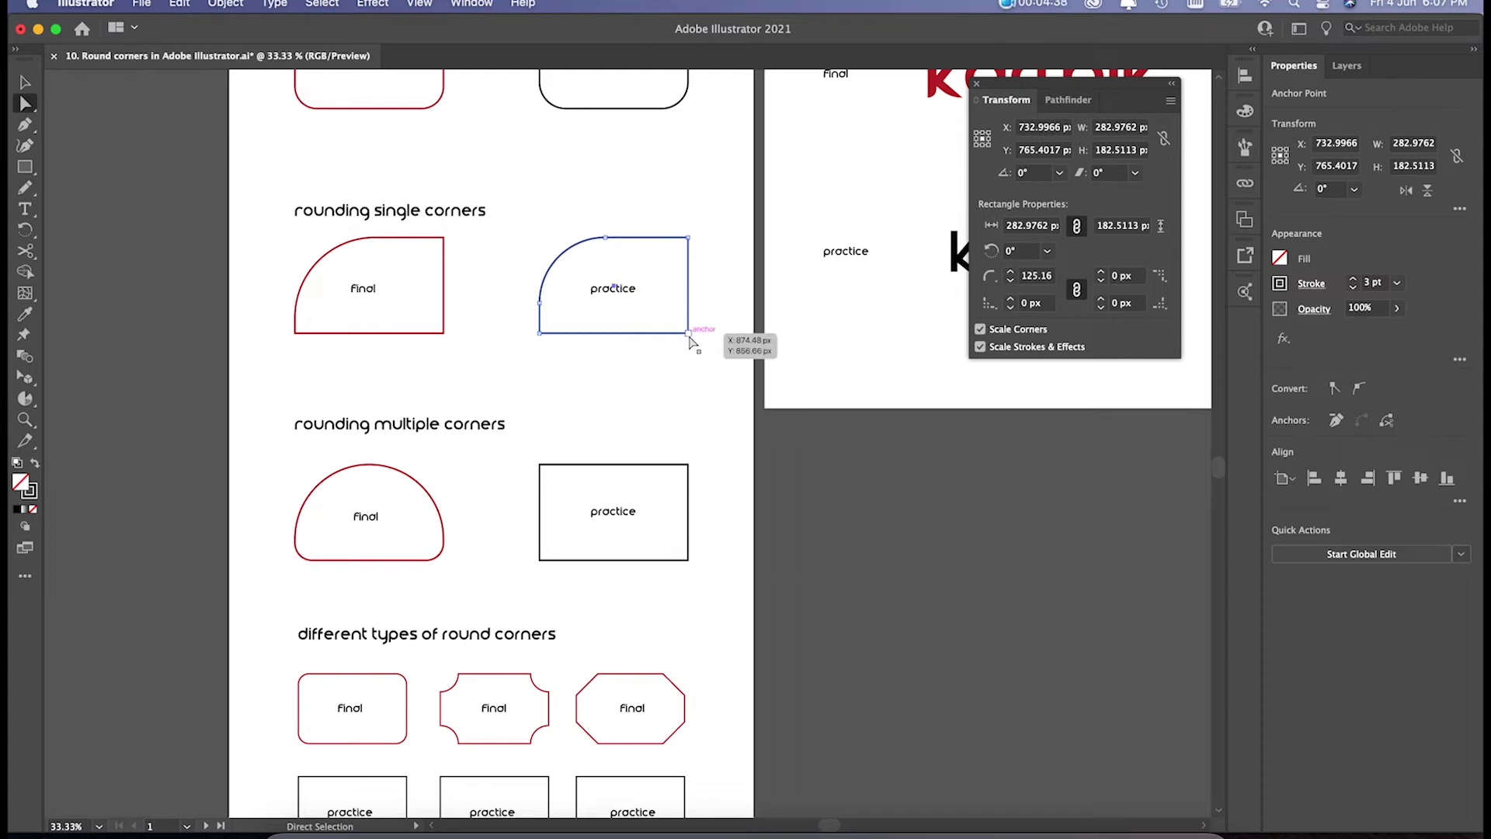
click(1077, 292)
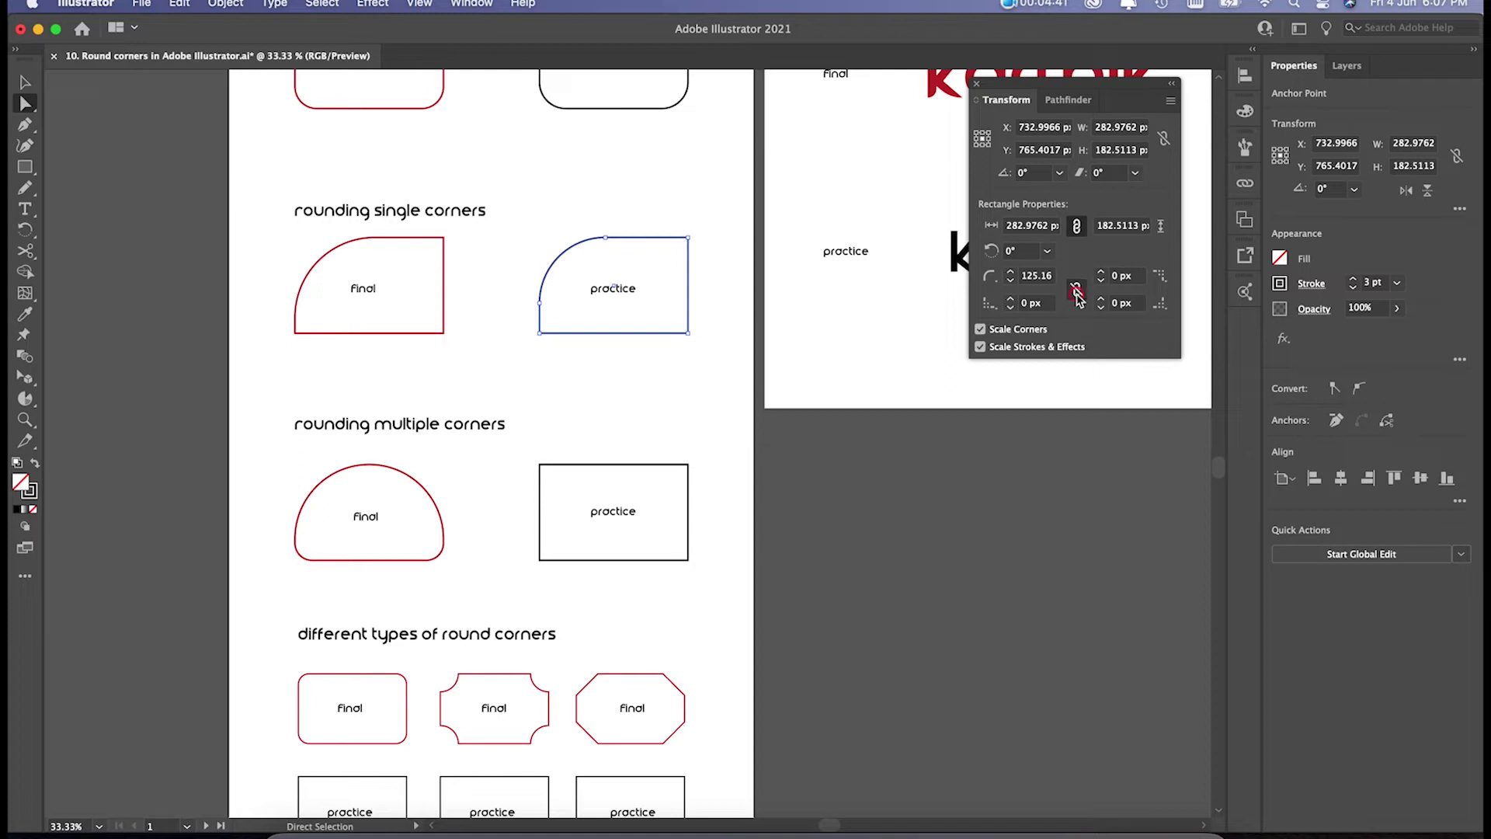
click(1124, 304)
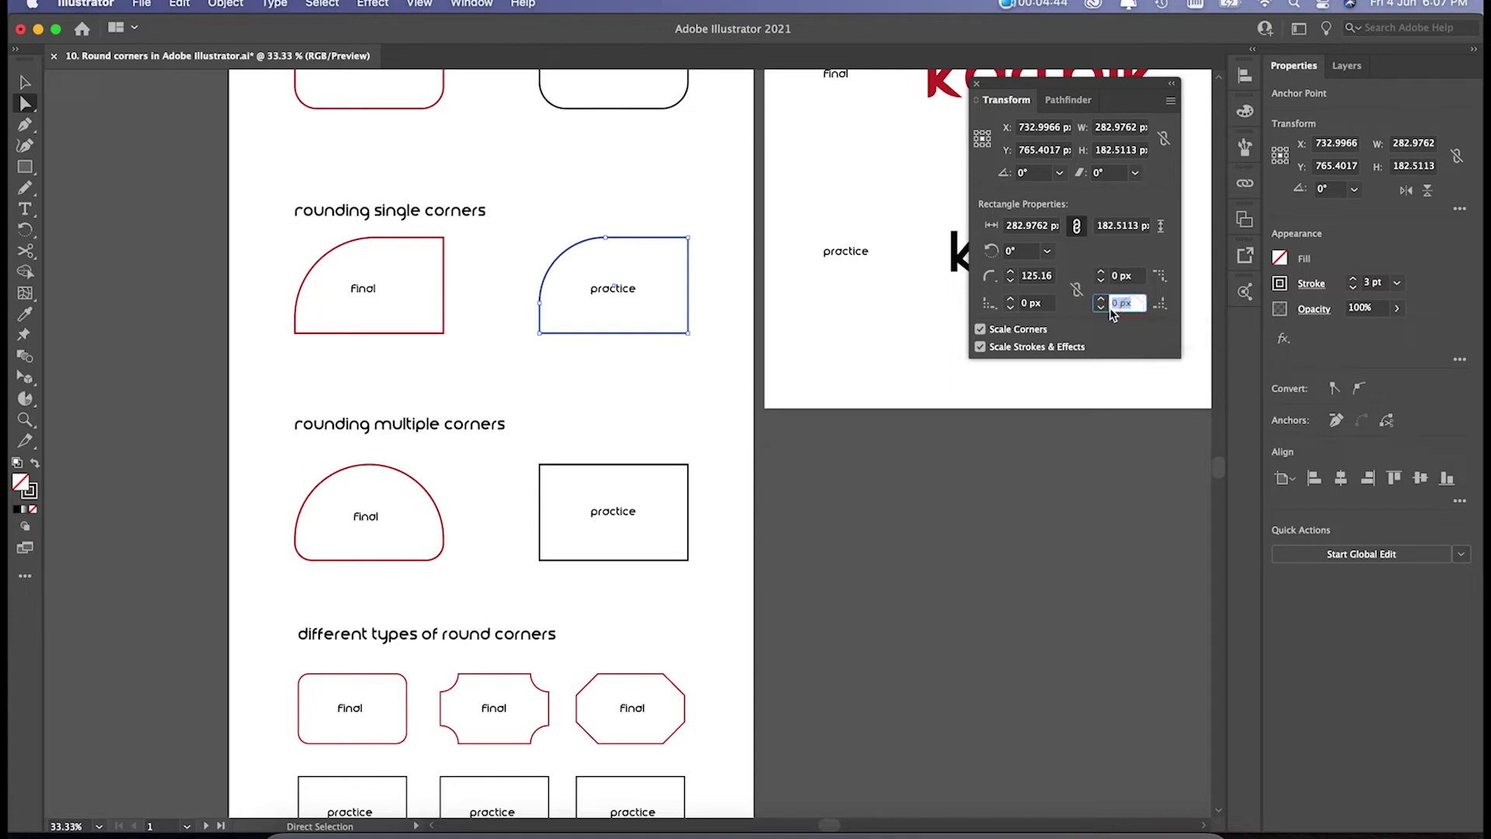
key(Return)
click(715, 374)
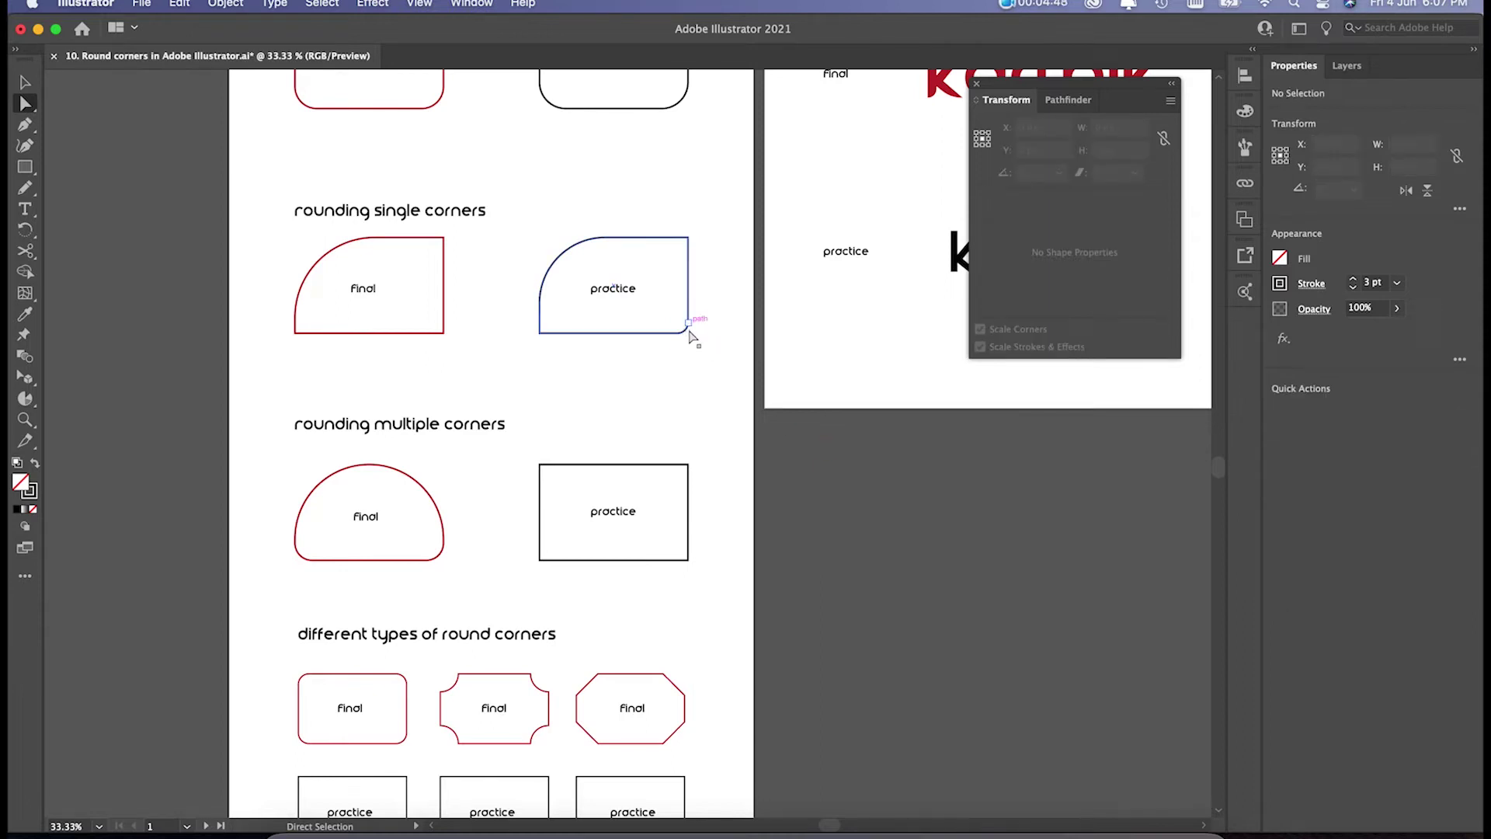
click(690, 302)
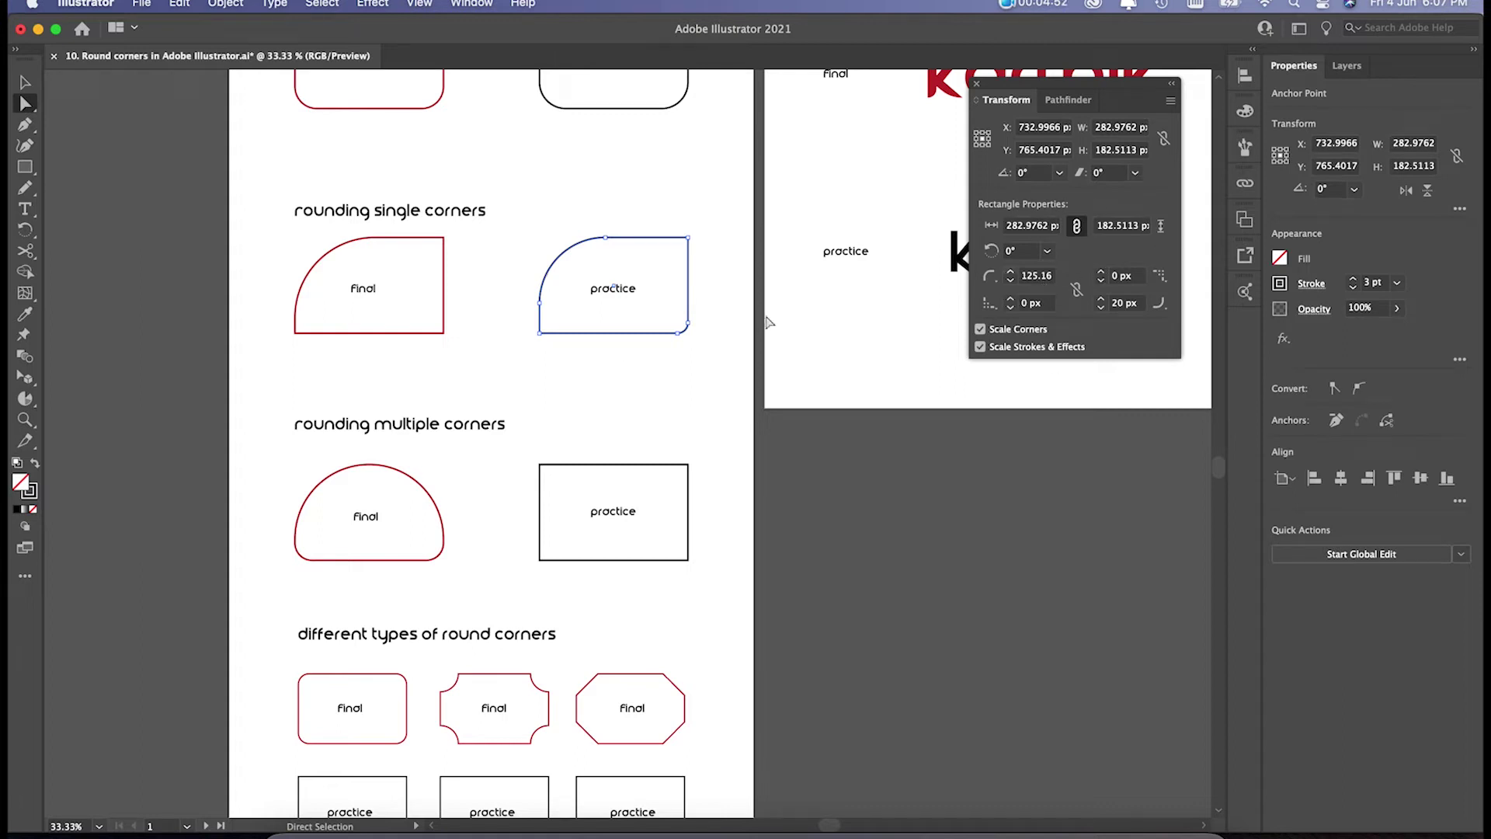
click(559, 416)
Round the two top corners of the "rounding multiple corners" practice rectangle together to about 141 px with Direct Selection
scroll(544, 447, down, 2)
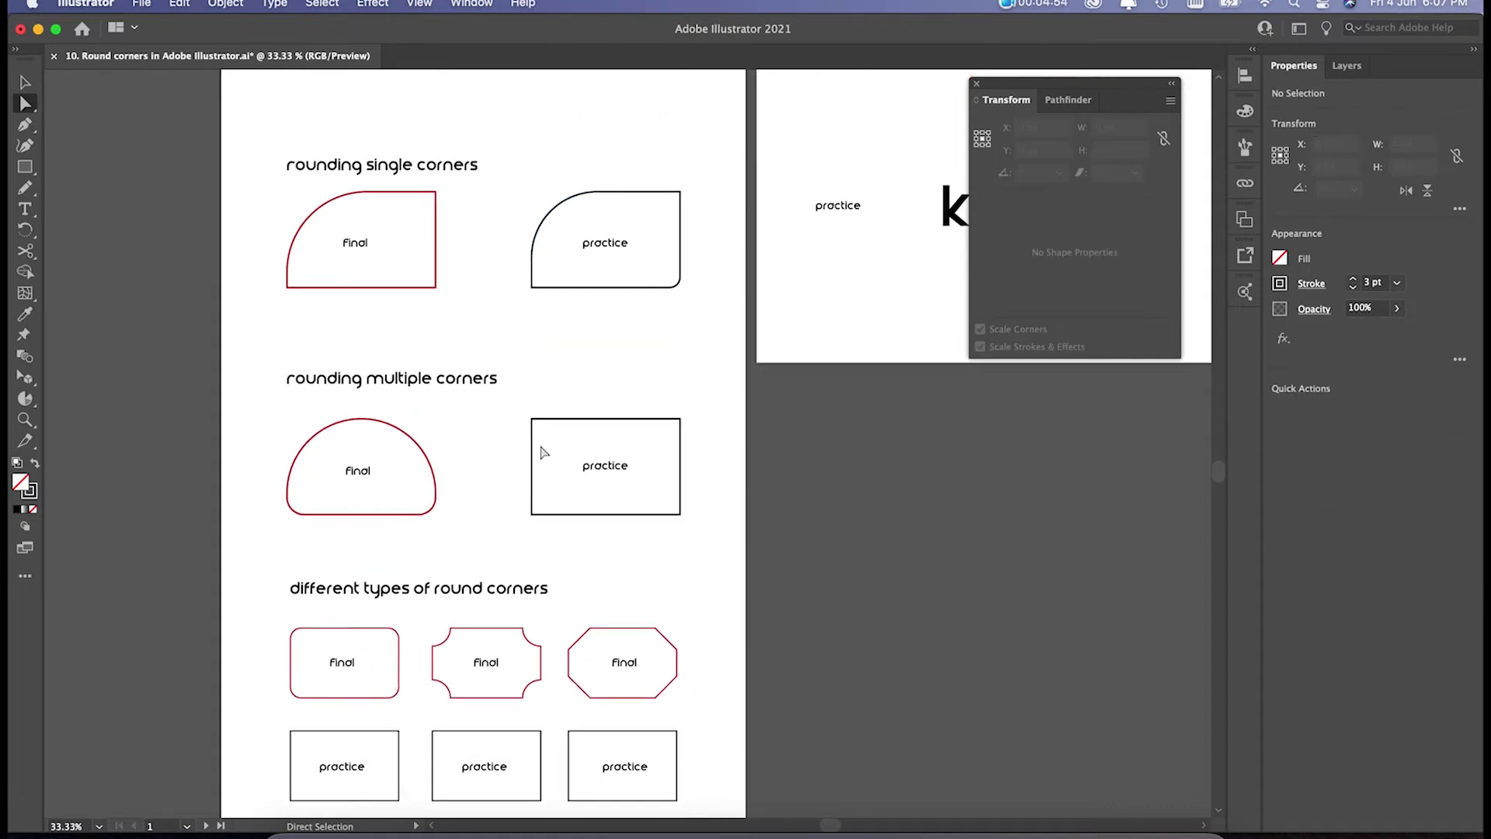
scroll(543, 452, up, 4)
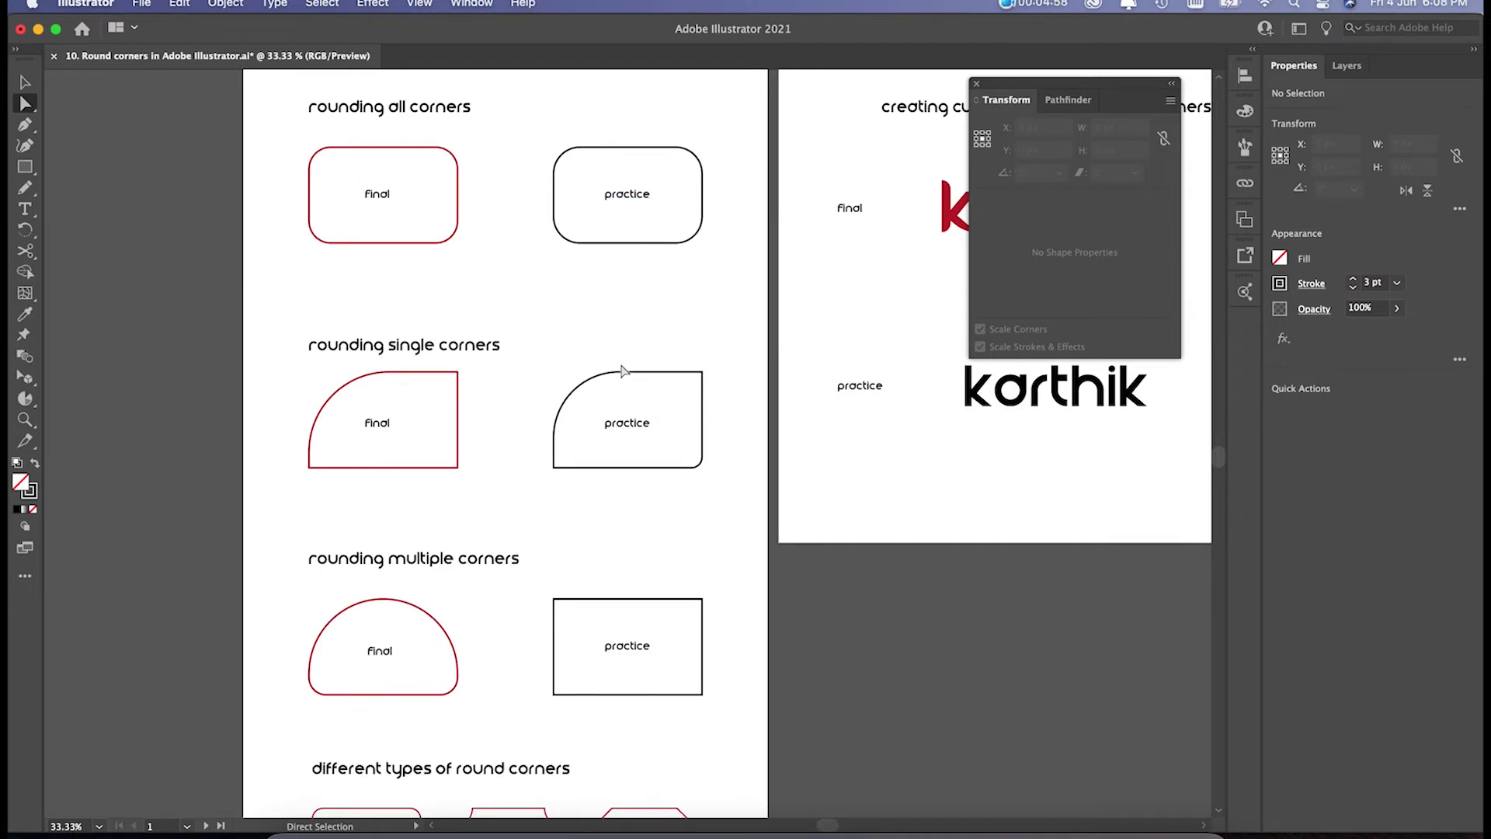
scroll(621, 371, down, 5)
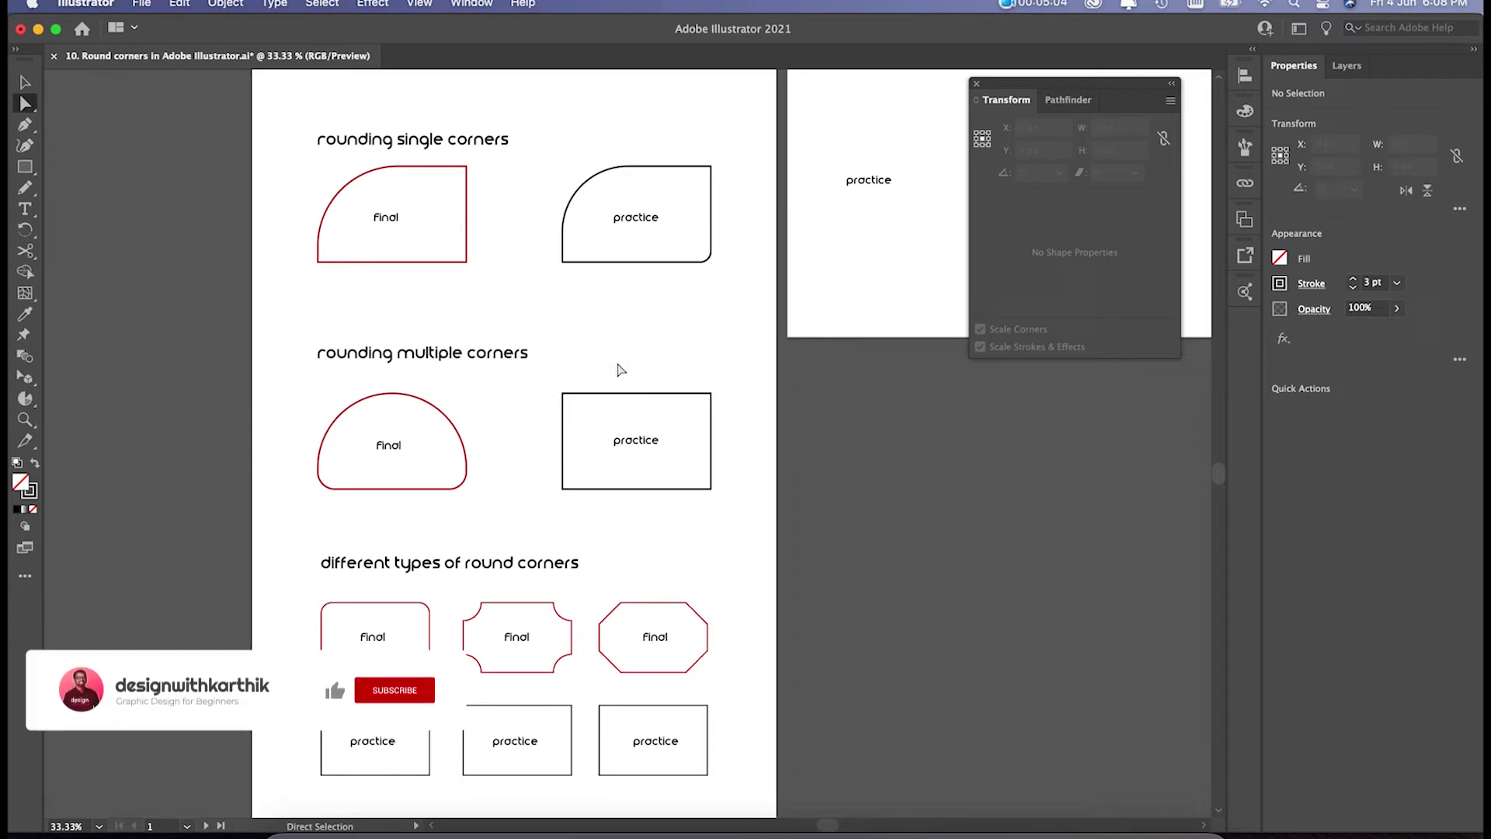
click(610, 393)
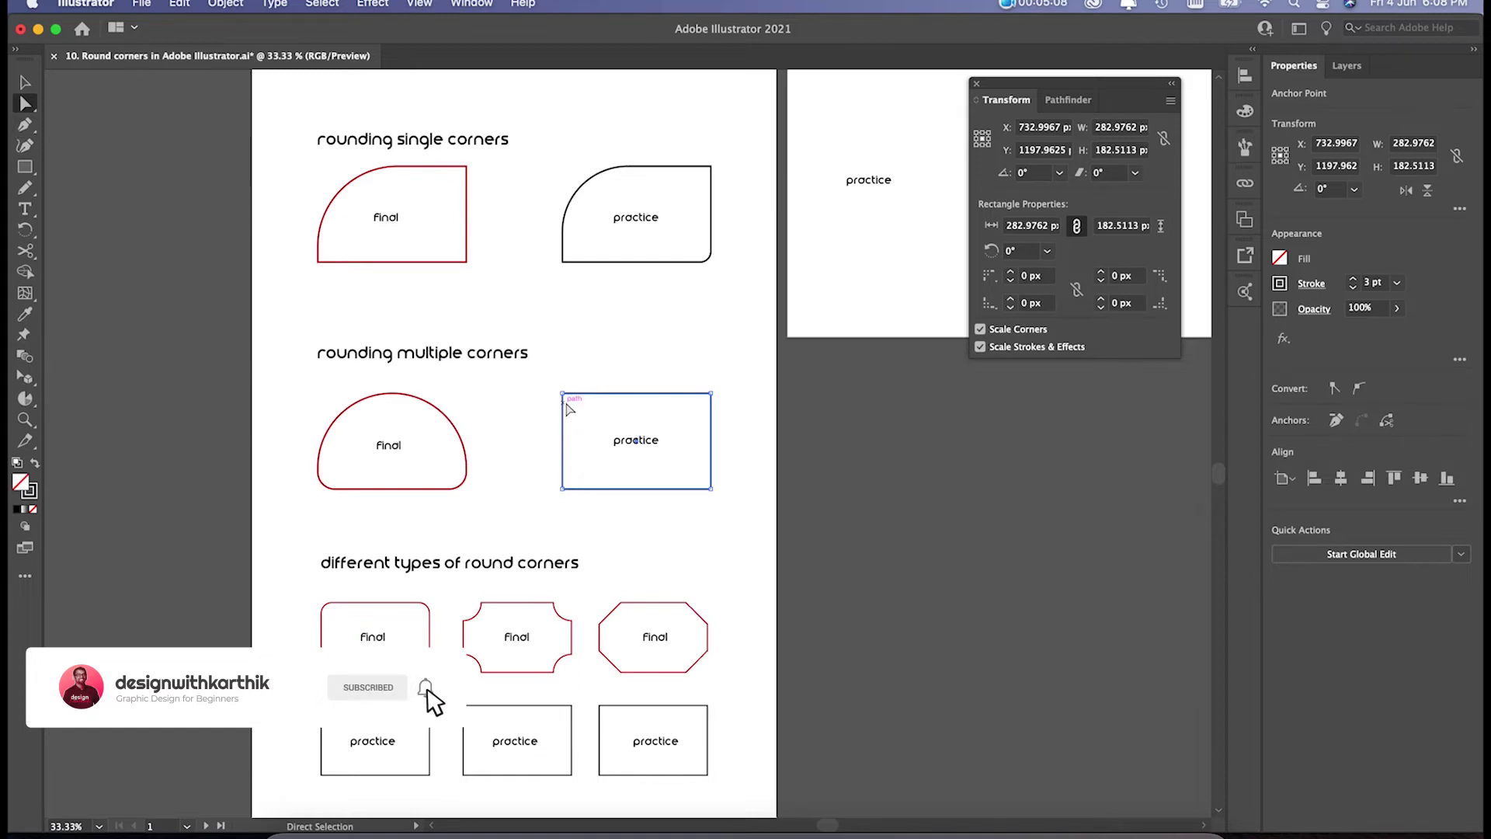
click(563, 395)
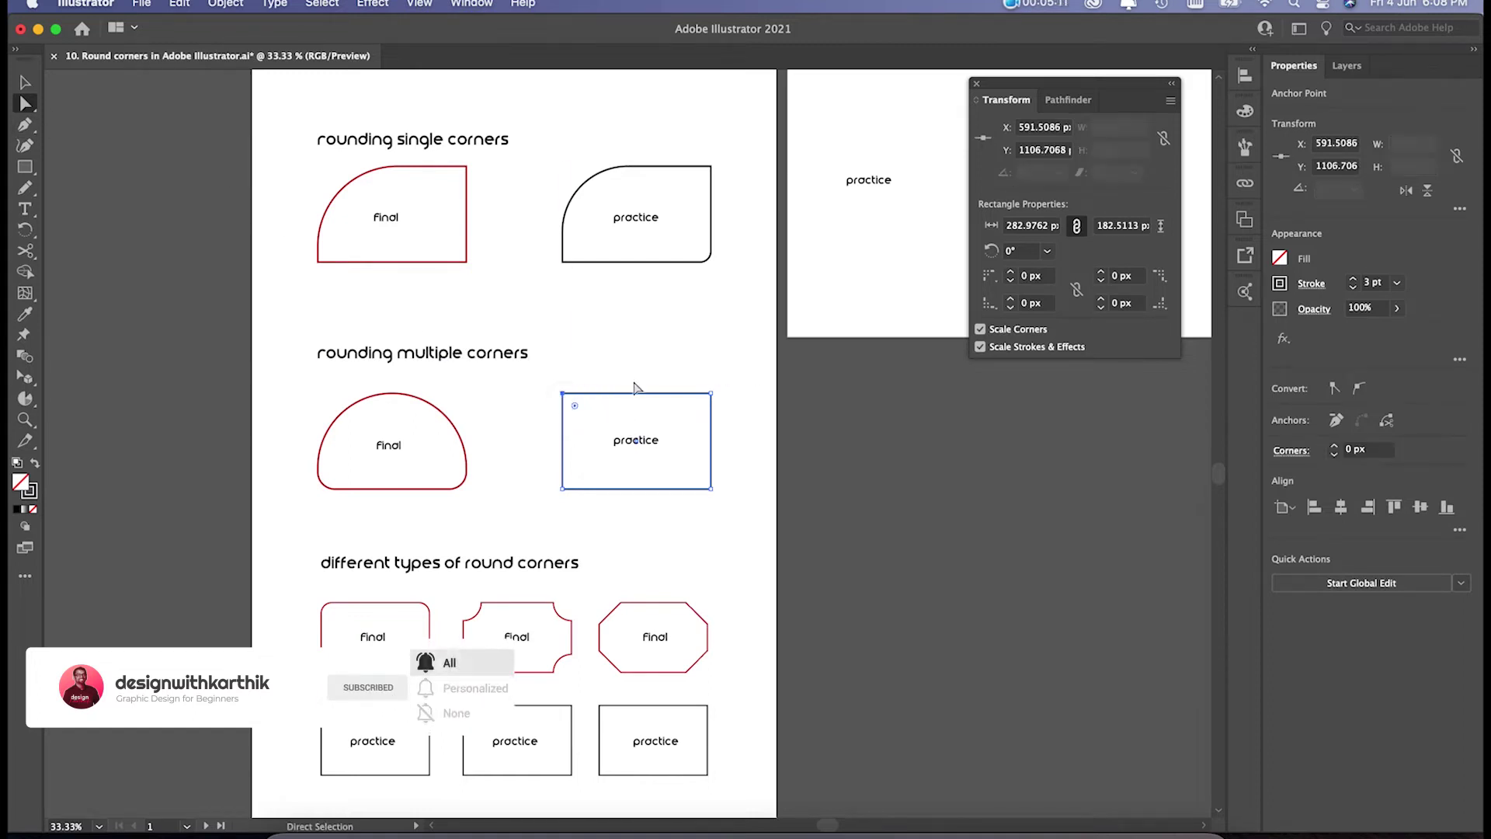
shift+click(711, 394)
drag(699, 406, 666, 516)
click(683, 536)
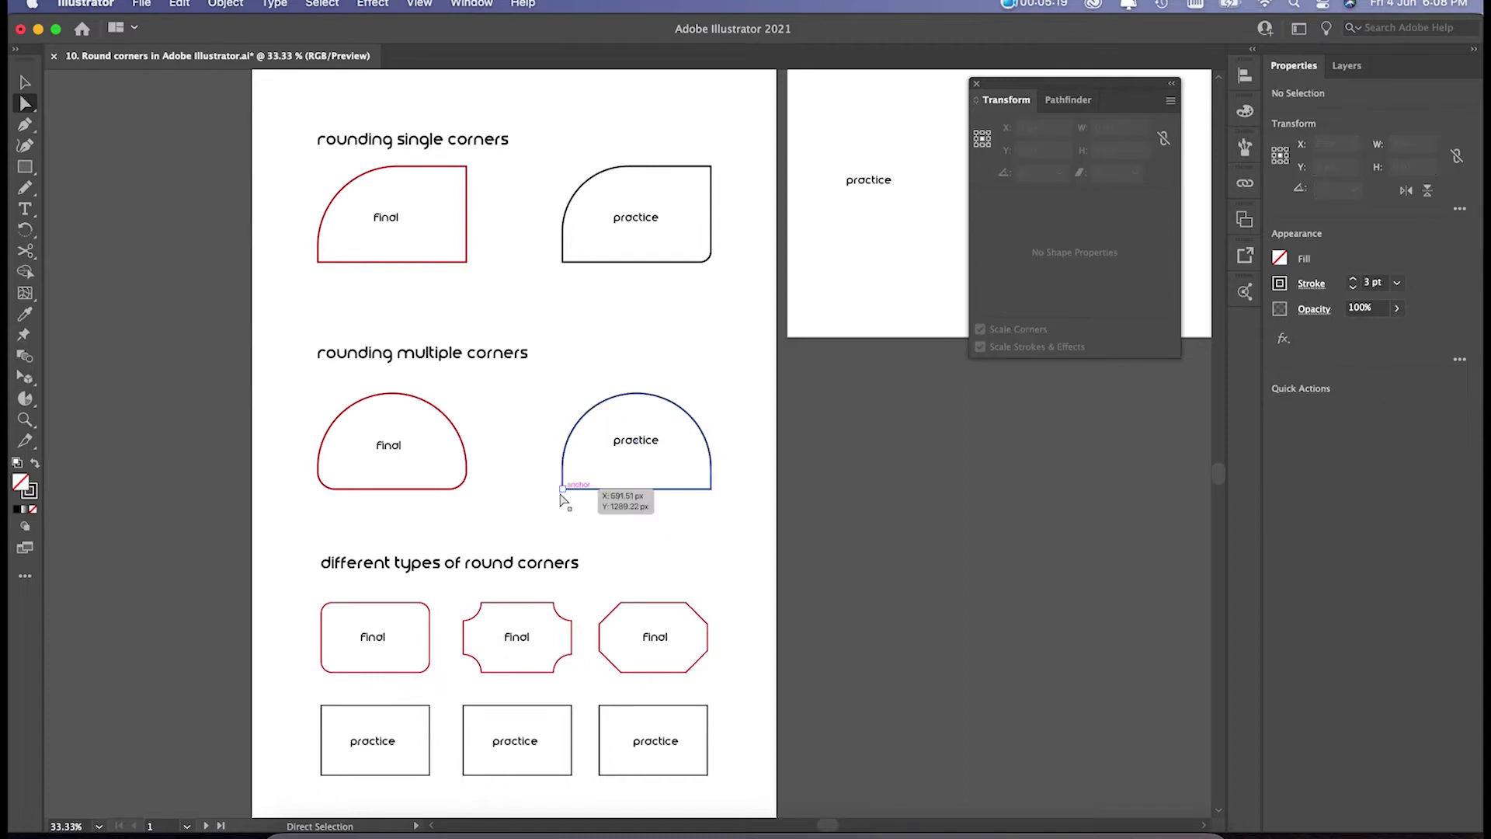
Slightly round both bottom corners of the "rounding multiple corners" practice shape together, matching the red sample
click(562, 488)
shift+click(709, 487)
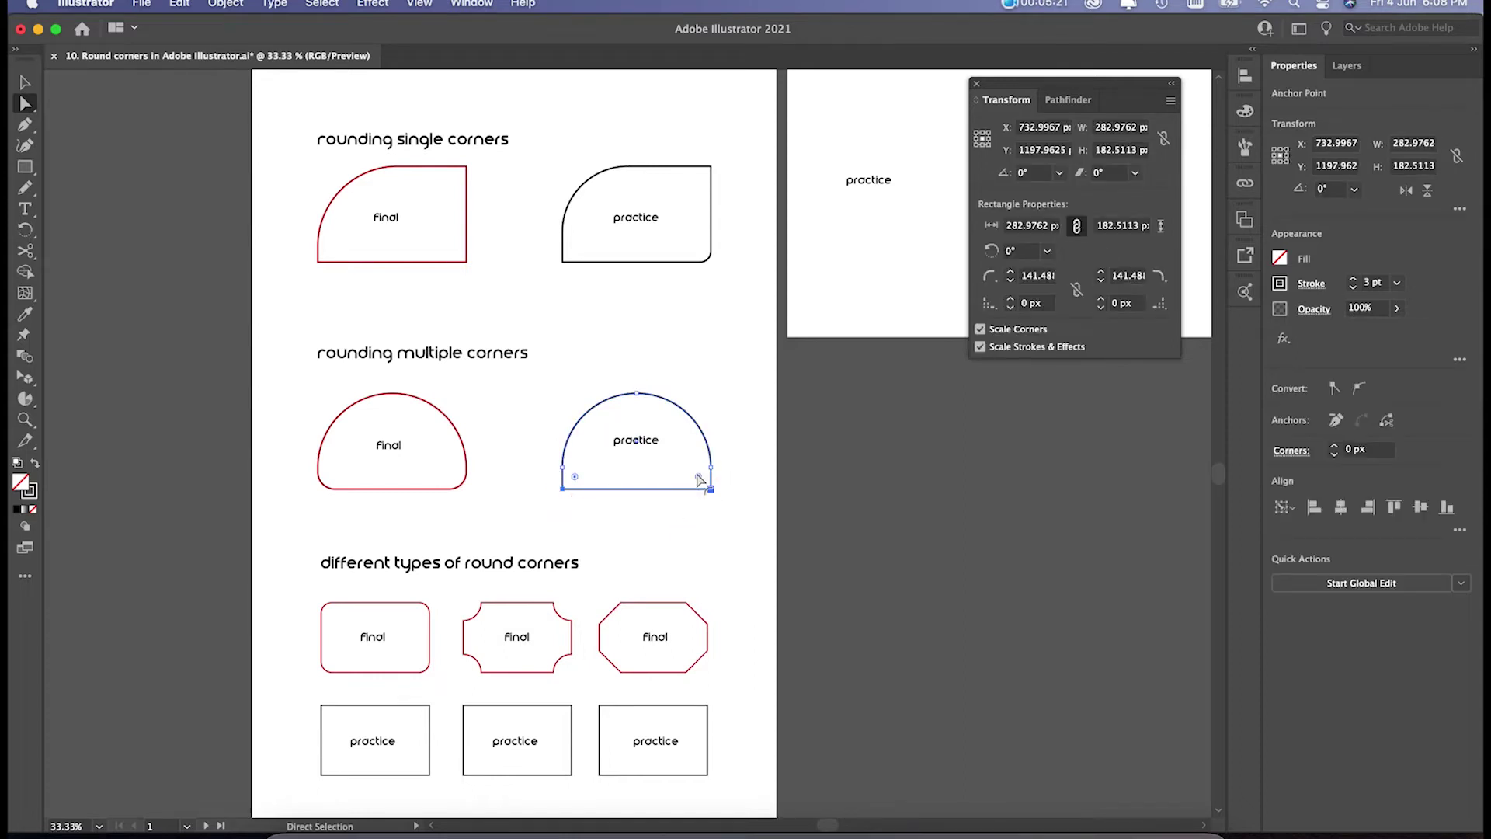
drag(703, 485, 697, 476)
click(729, 523)
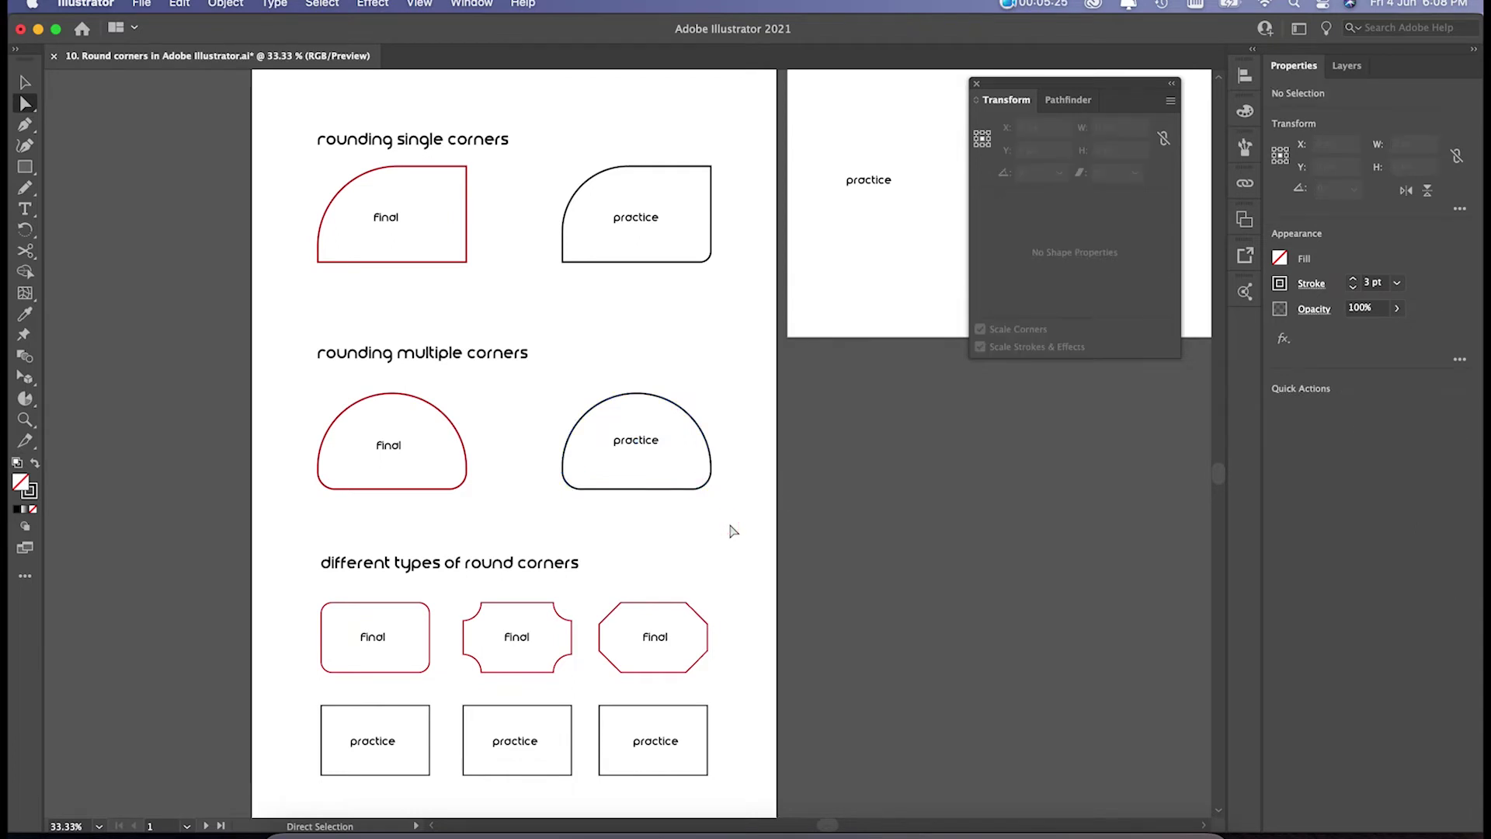
Undo the top and bottom corner rounding of the "rounding multiple corners" practice shape and clear the selection
key(super+z)
key(super+z)
key(super+z)
key(super+z)
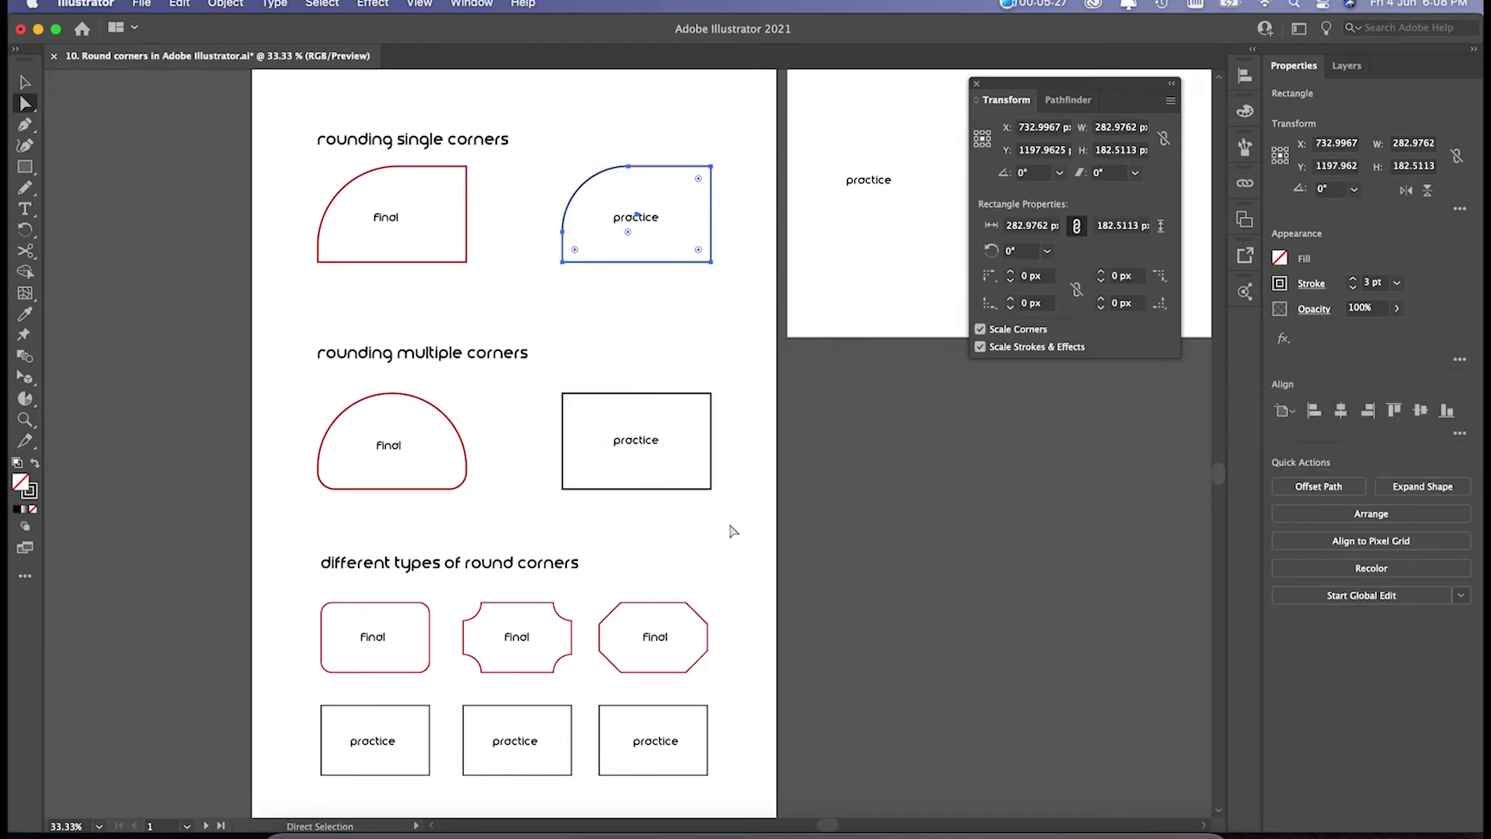
click(744, 414)
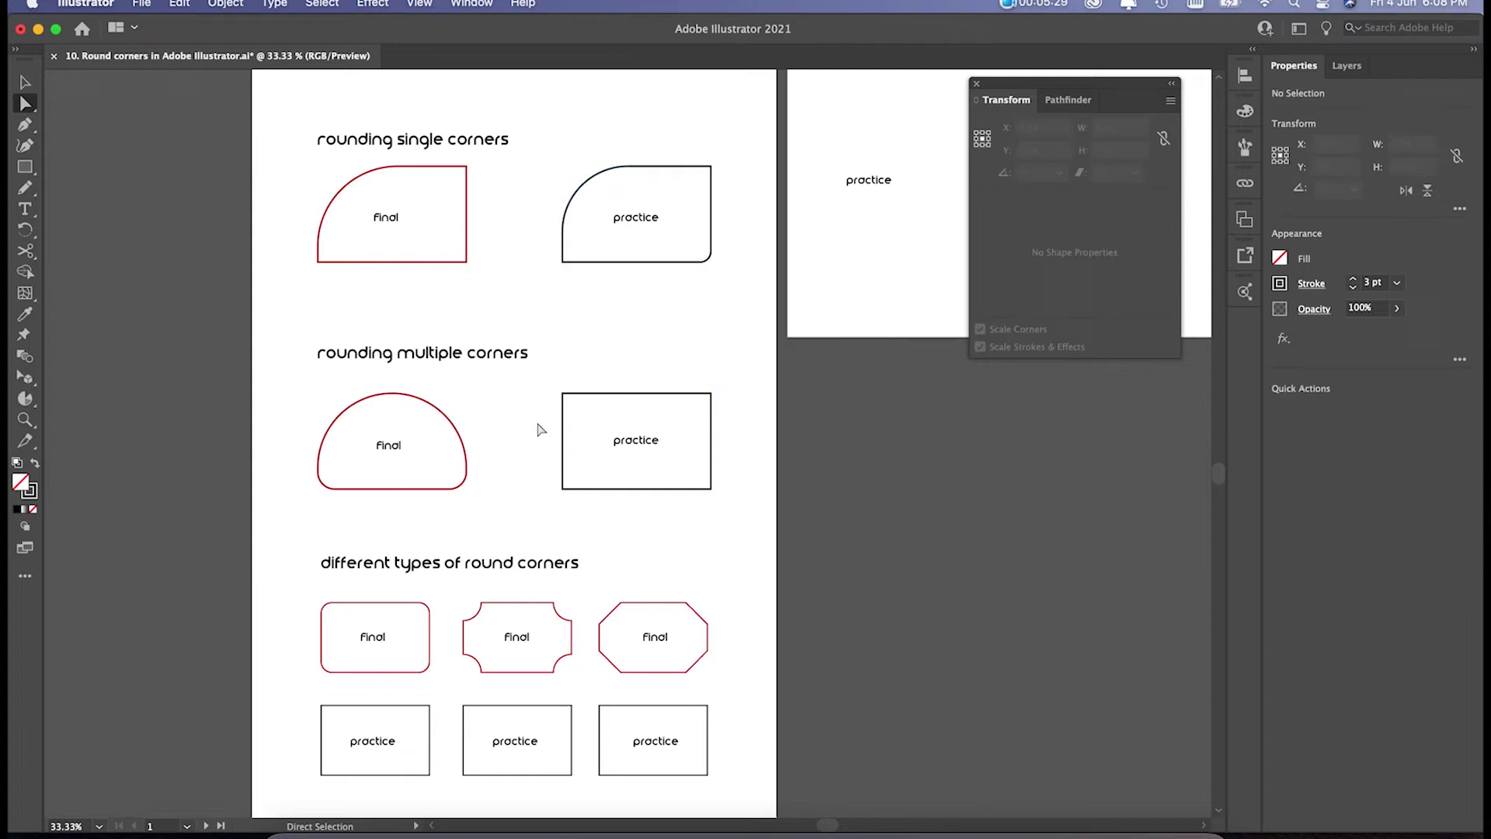
Try rounding every corner except the bottom-left of the "rounding multiple corners" practice rectangle to about 91 px, and undo it
click(566, 396)
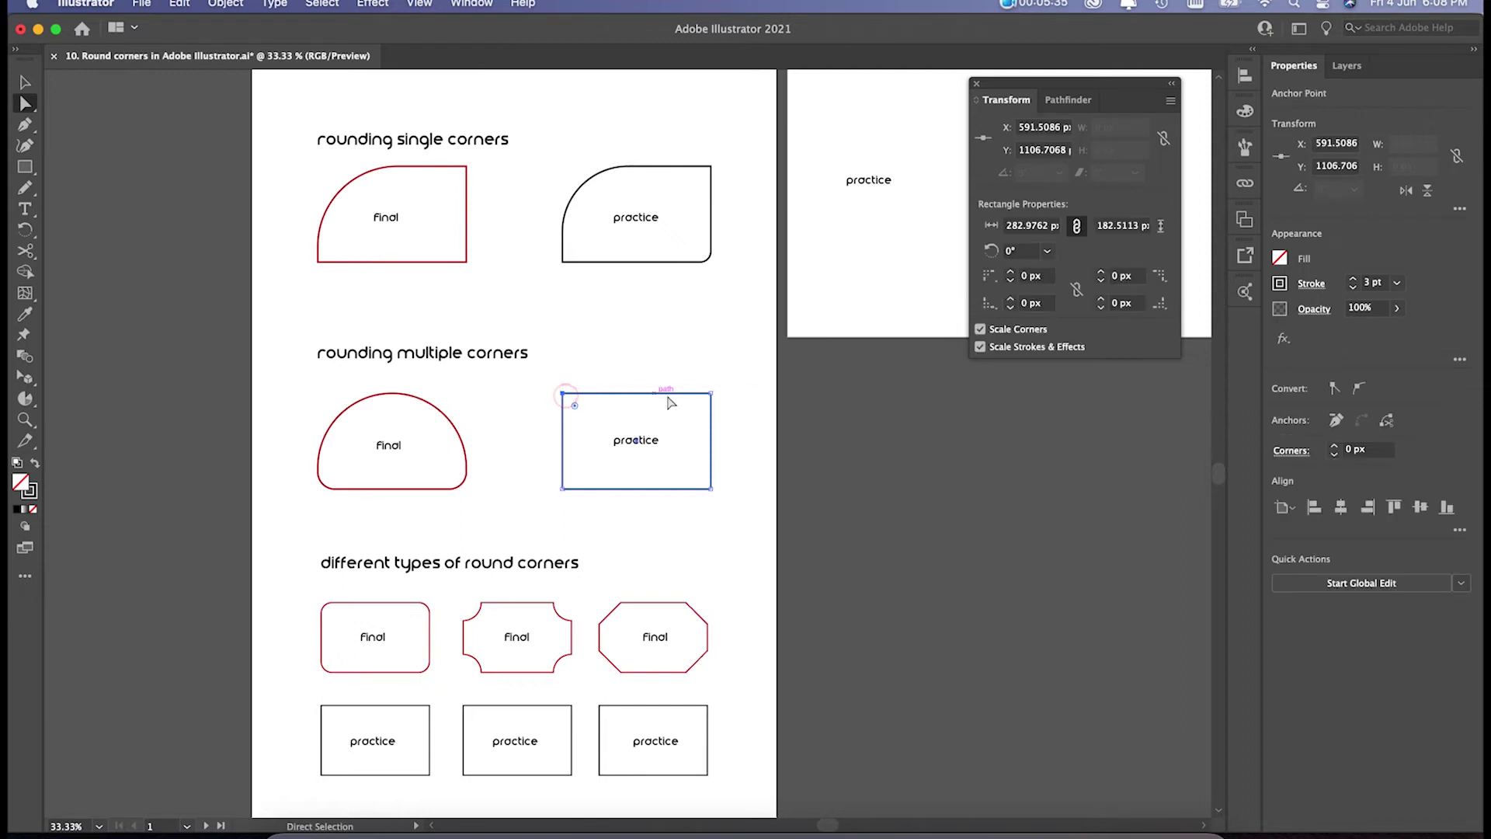
shift+click(710, 489)
drag(699, 478, 677, 447)
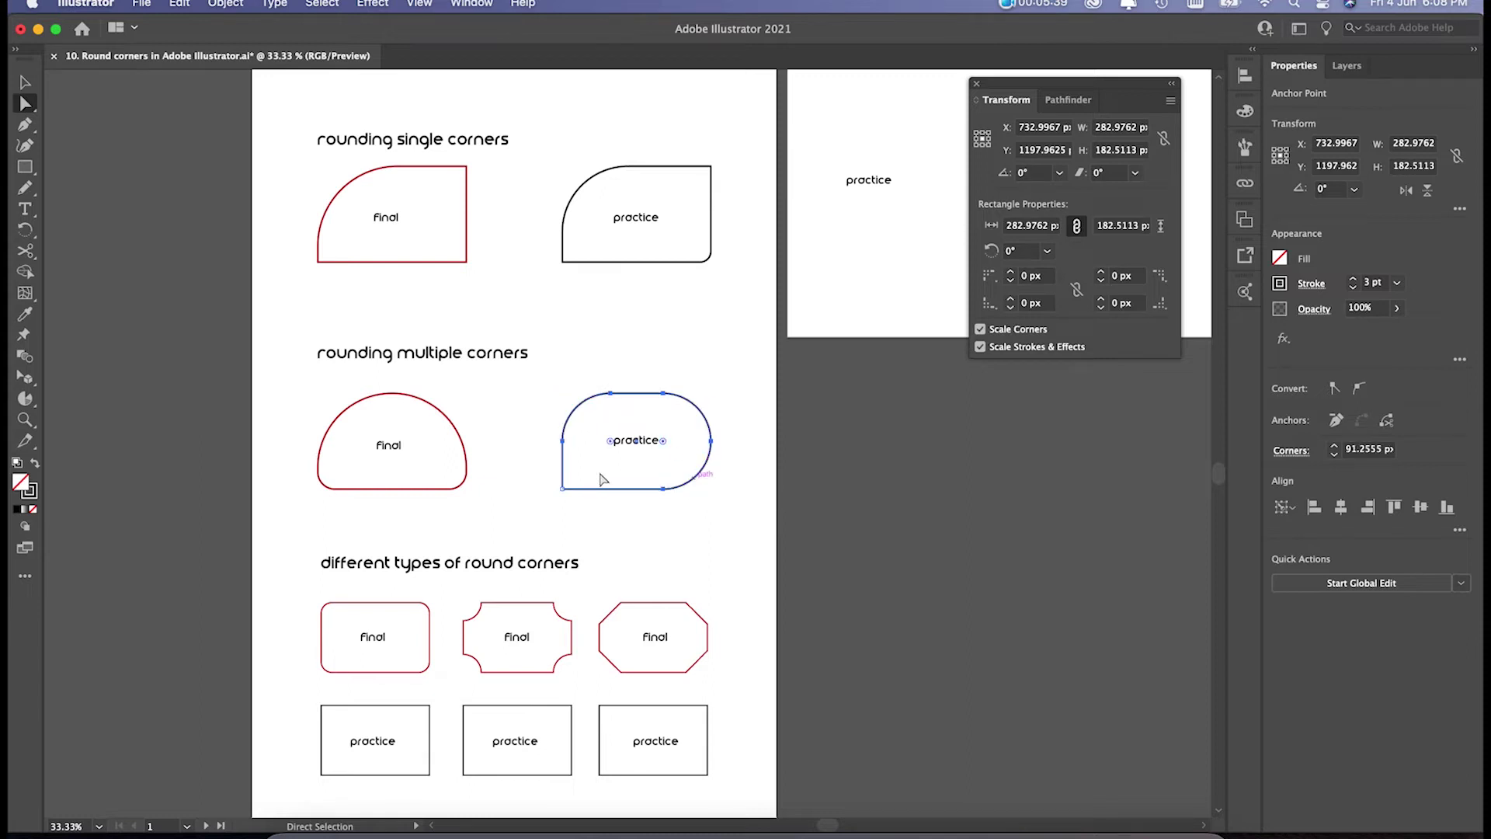
click(706, 510)
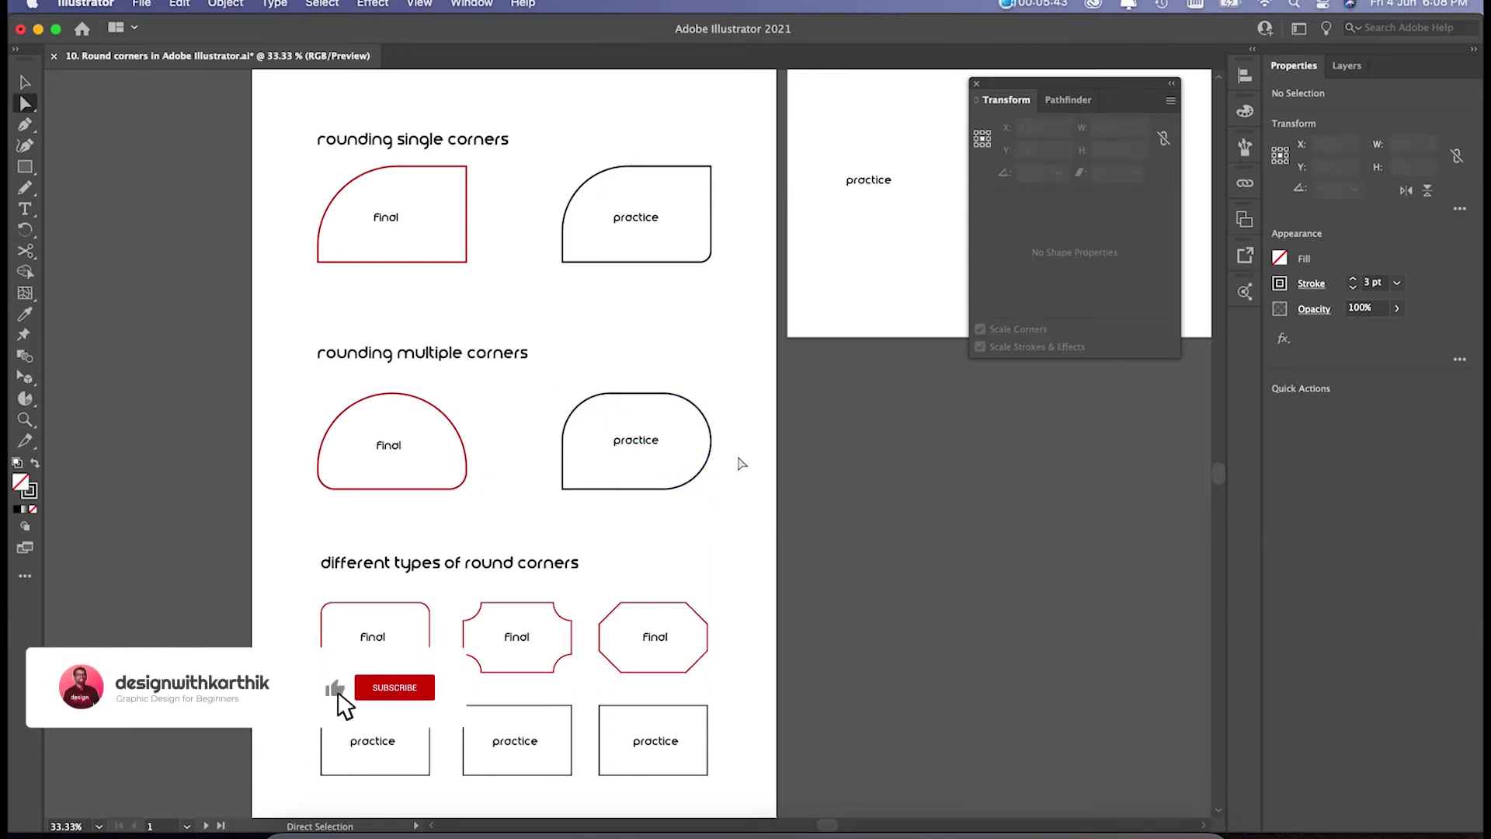
key(super+z)
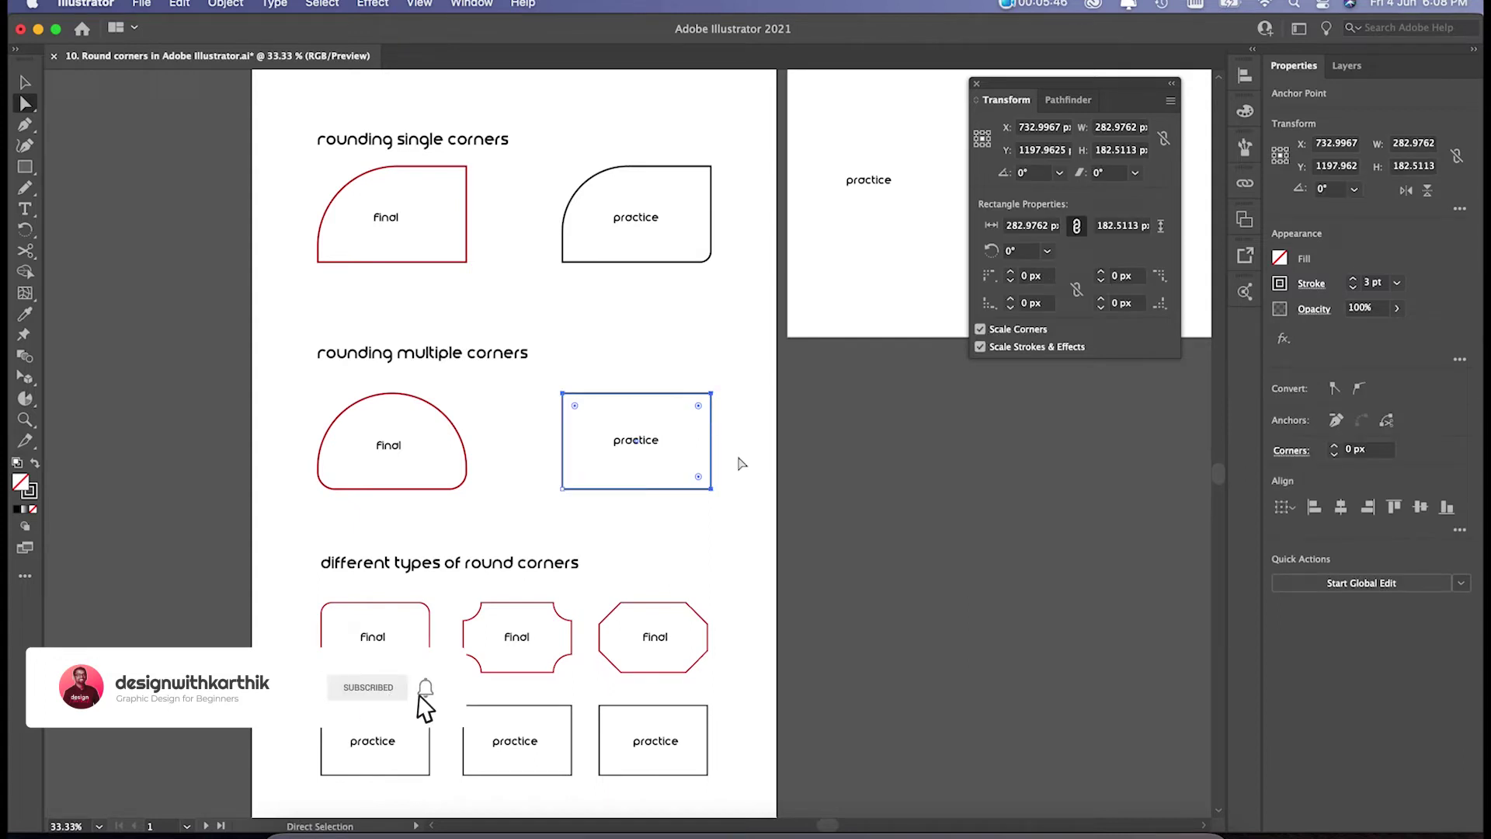
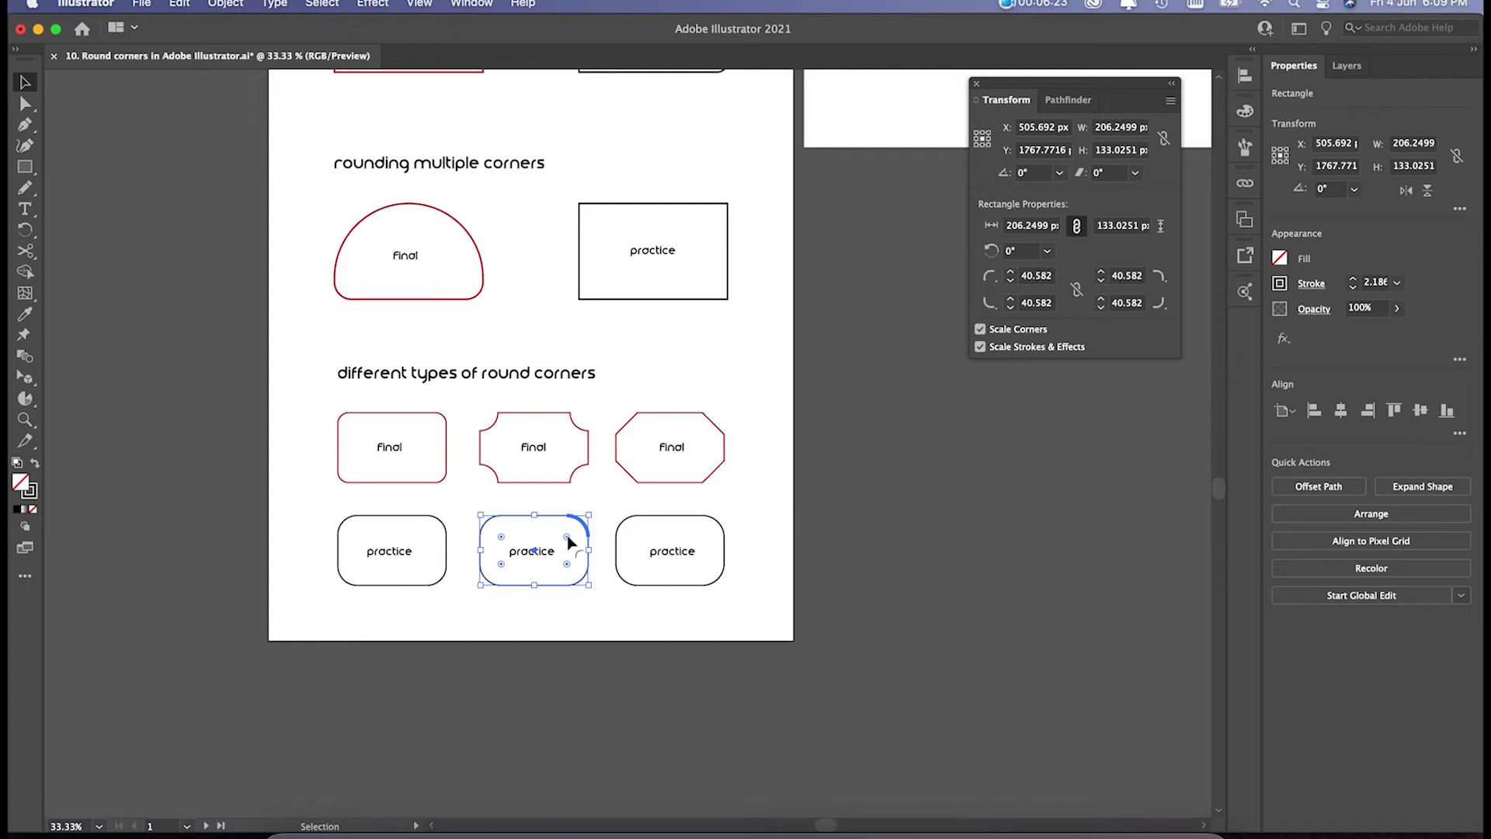
Switch the middle "different types of round corners" practice rectangle to inverted round corners and reduce their radius
alt+click(568, 535)
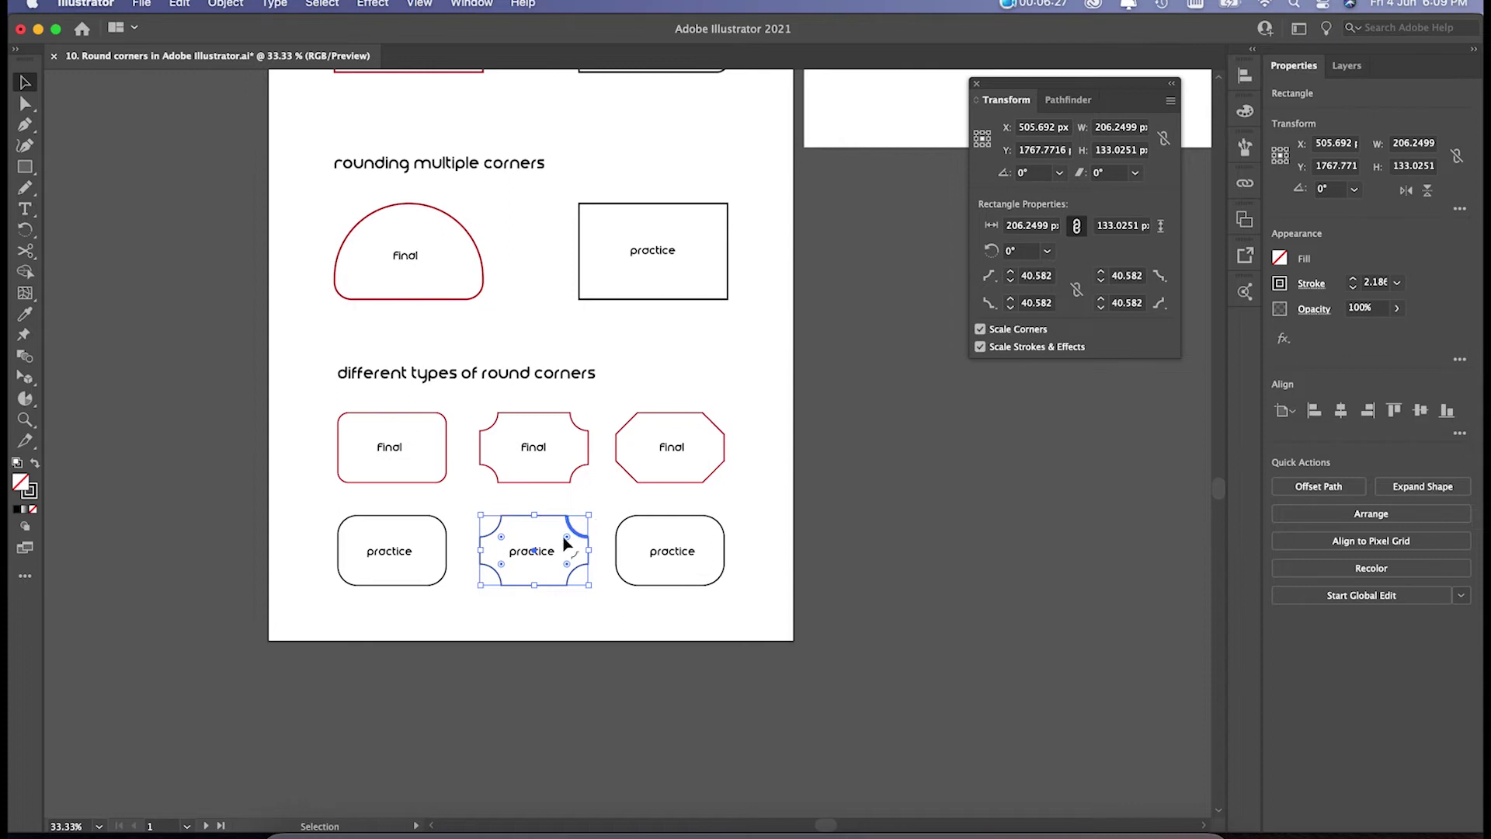
mouse_move(566, 537)
mouse_down()
mouse_move(556, 566)
mouse_move(600, 523)
mouse_move(570, 547)
mouse_move(584, 535)
mouse_up()
click(633, 509)
Try chamfering all corners of the third "different types of round corners" practice rectangle to about 53 px, and undo it
click(666, 520)
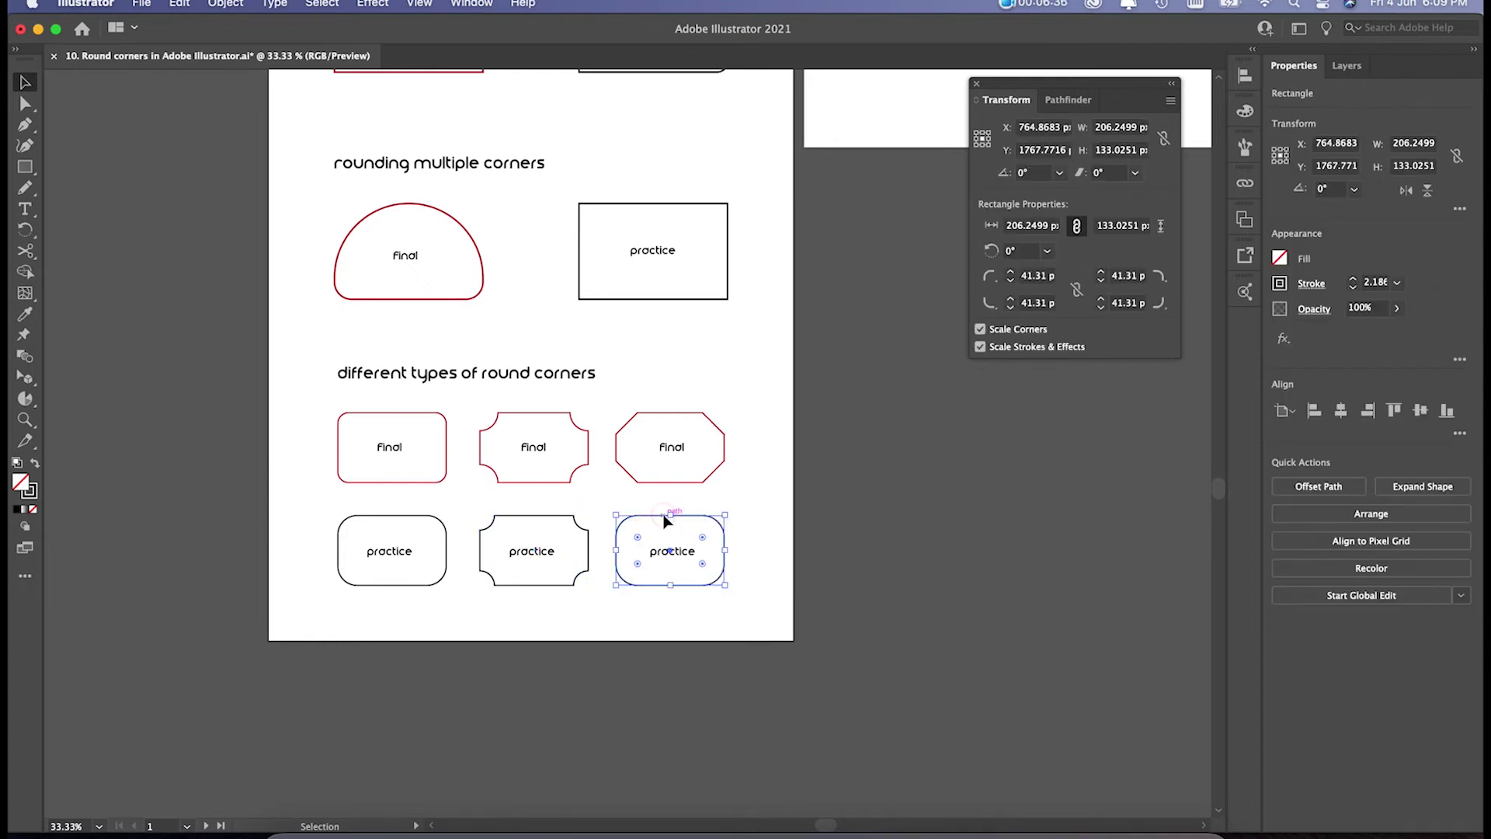
alt+click(702, 537)
alt+click(700, 538)
mouse_move(703, 535)
mouse_down()
mouse_move(673, 566)
mouse_move(719, 526)
mouse_move(707, 550)
mouse_up()
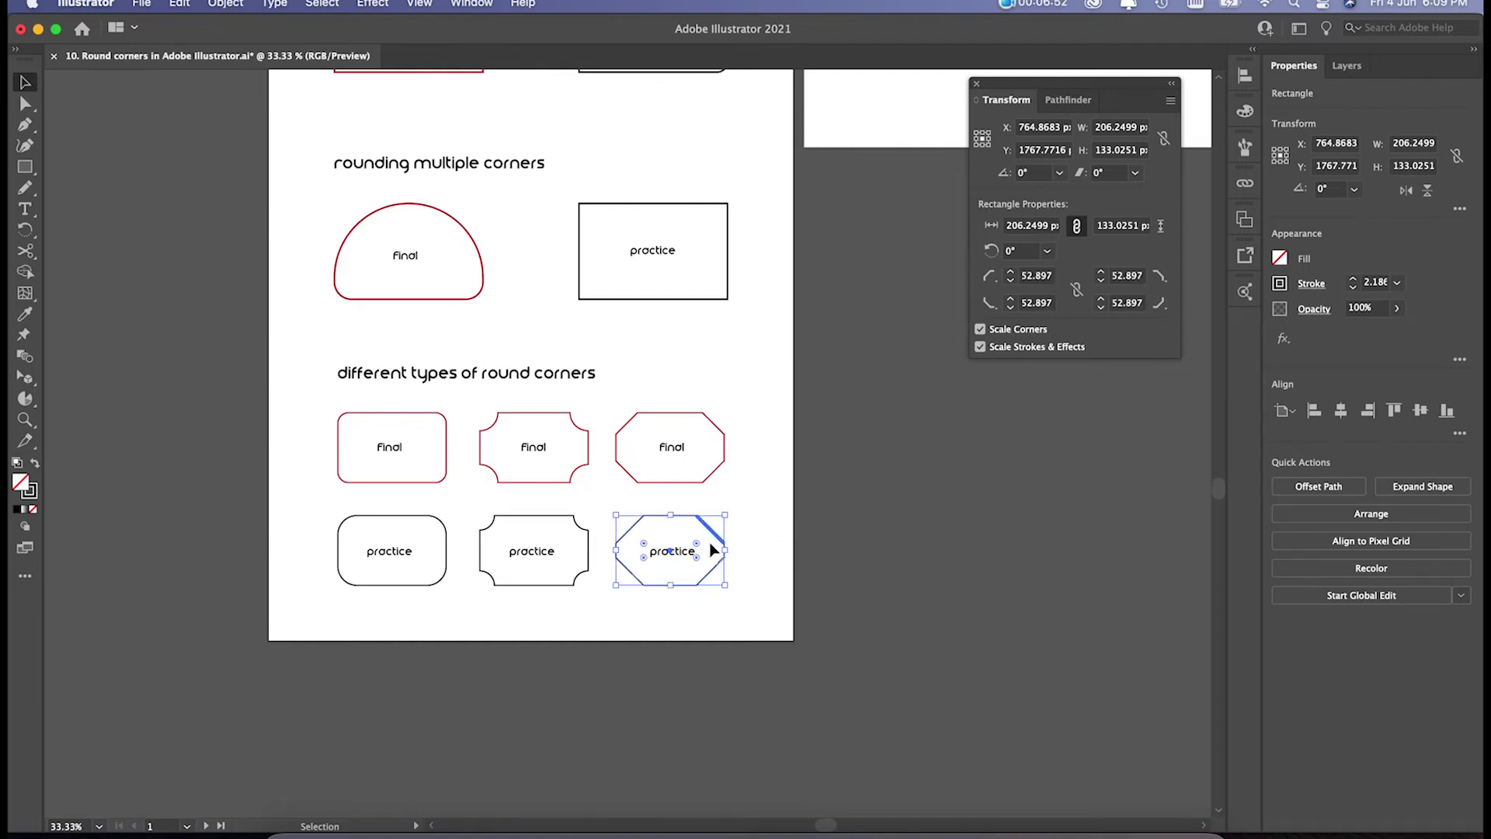
key(super+z)
key(super+z)
key(super+z)
key(v)
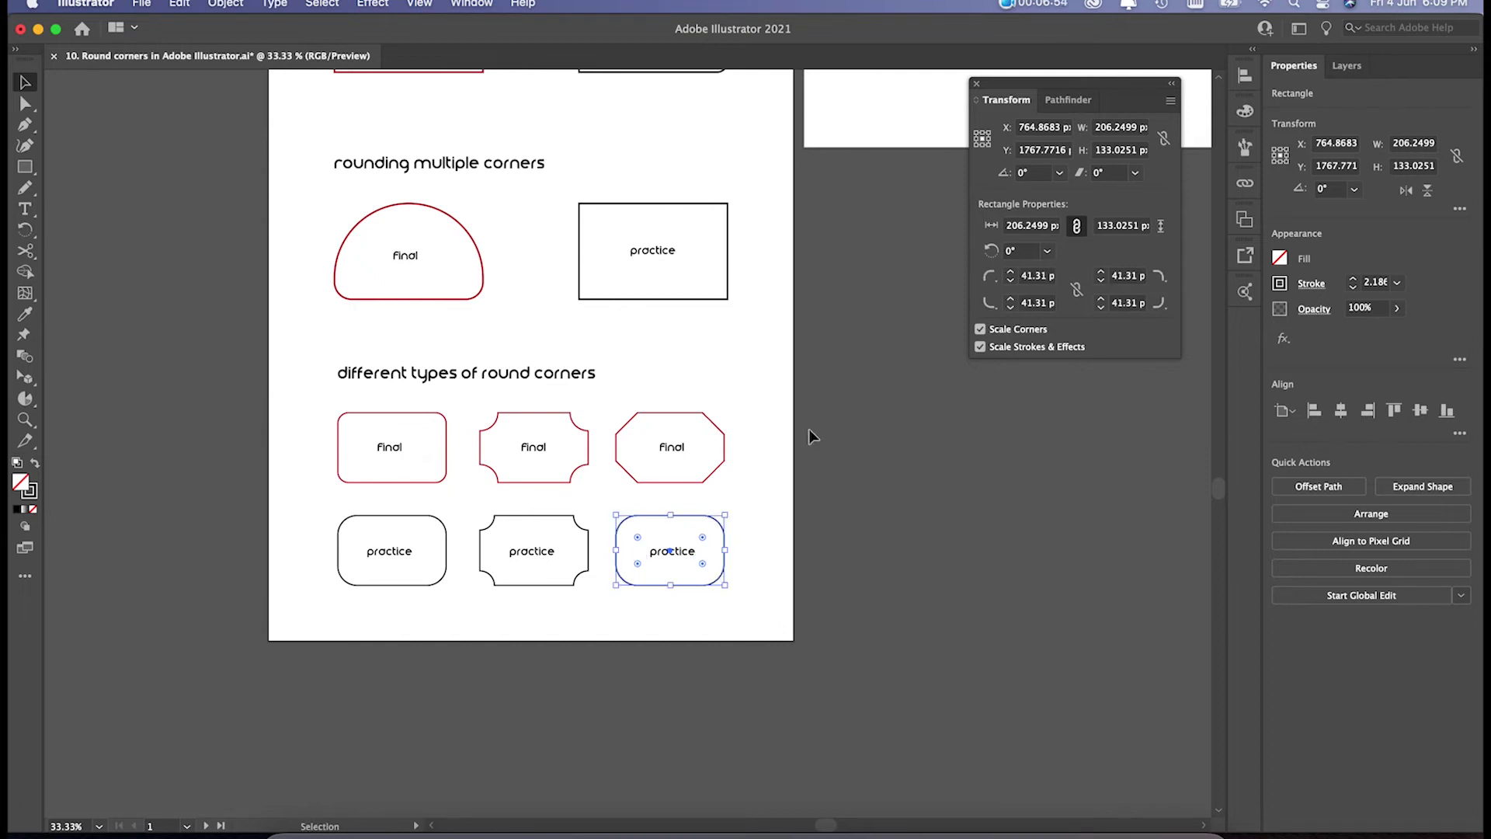
Give the third "different types of round corners" practice rectangle a chamfered top-left corner and an inverted round bottom-right corner
click(994, 281)
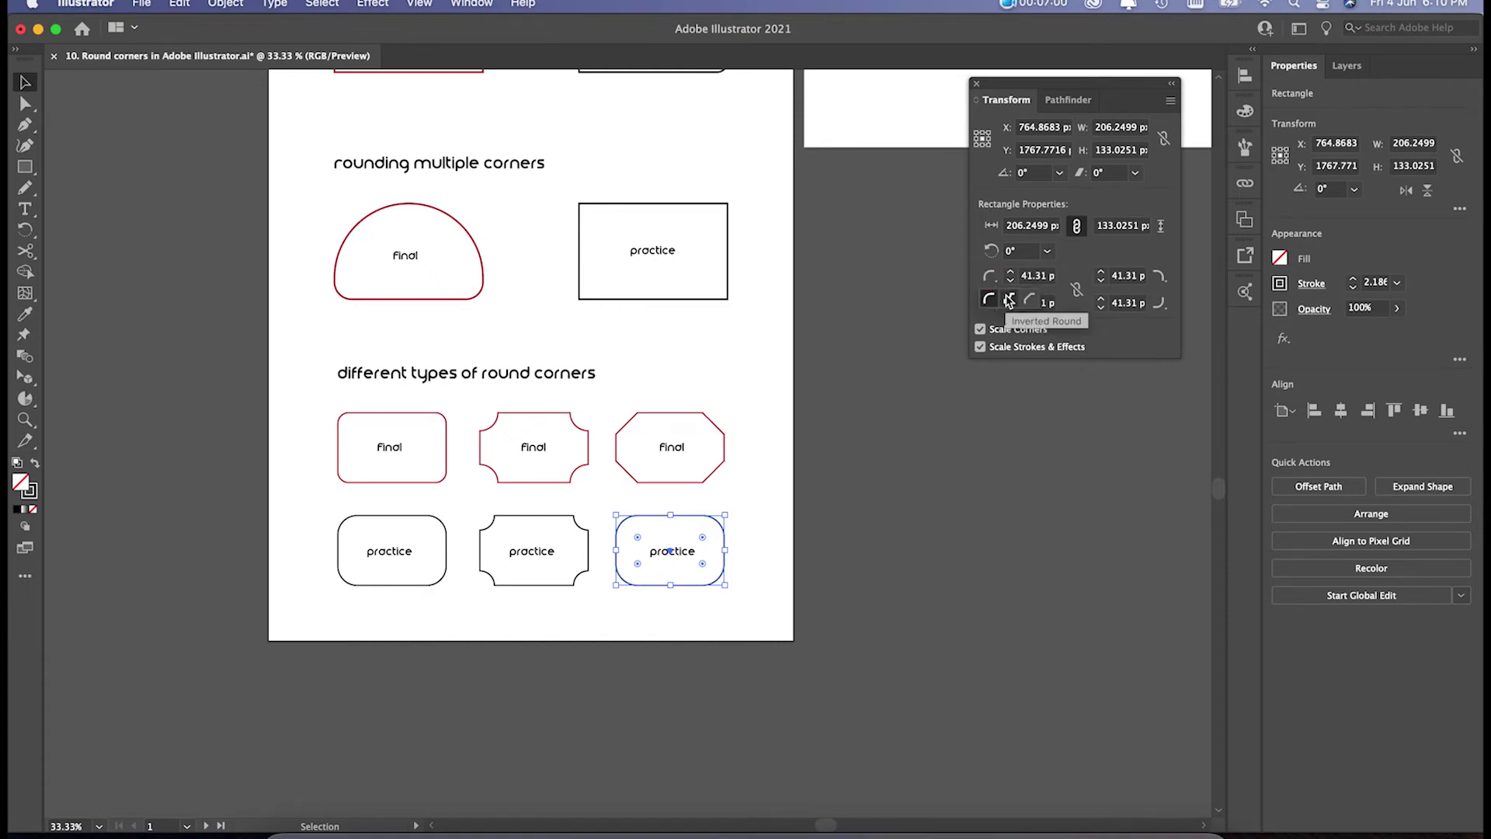
click(1030, 301)
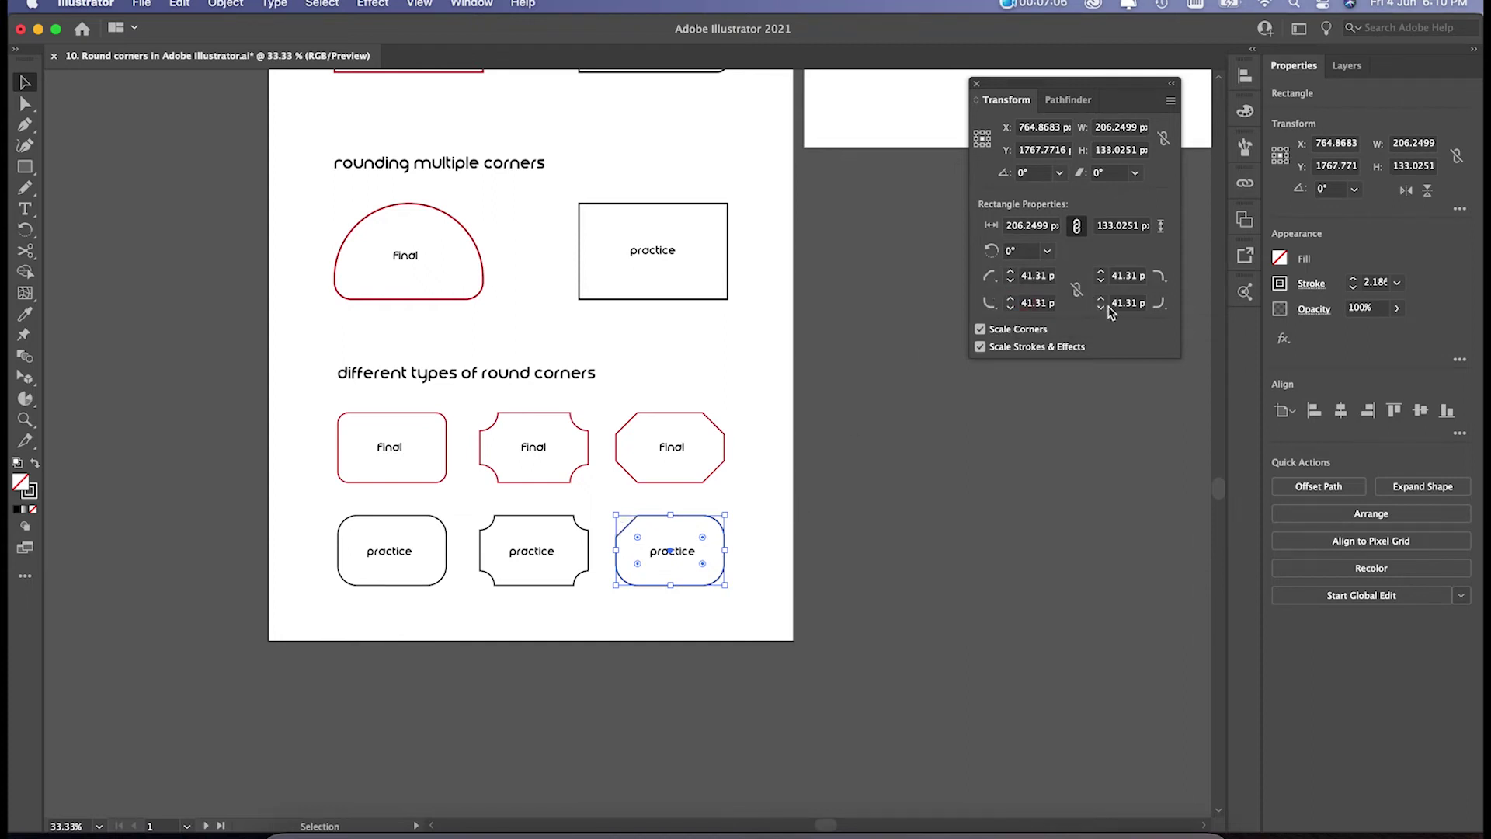
click(1158, 303)
click(1160, 325)
click(741, 610)
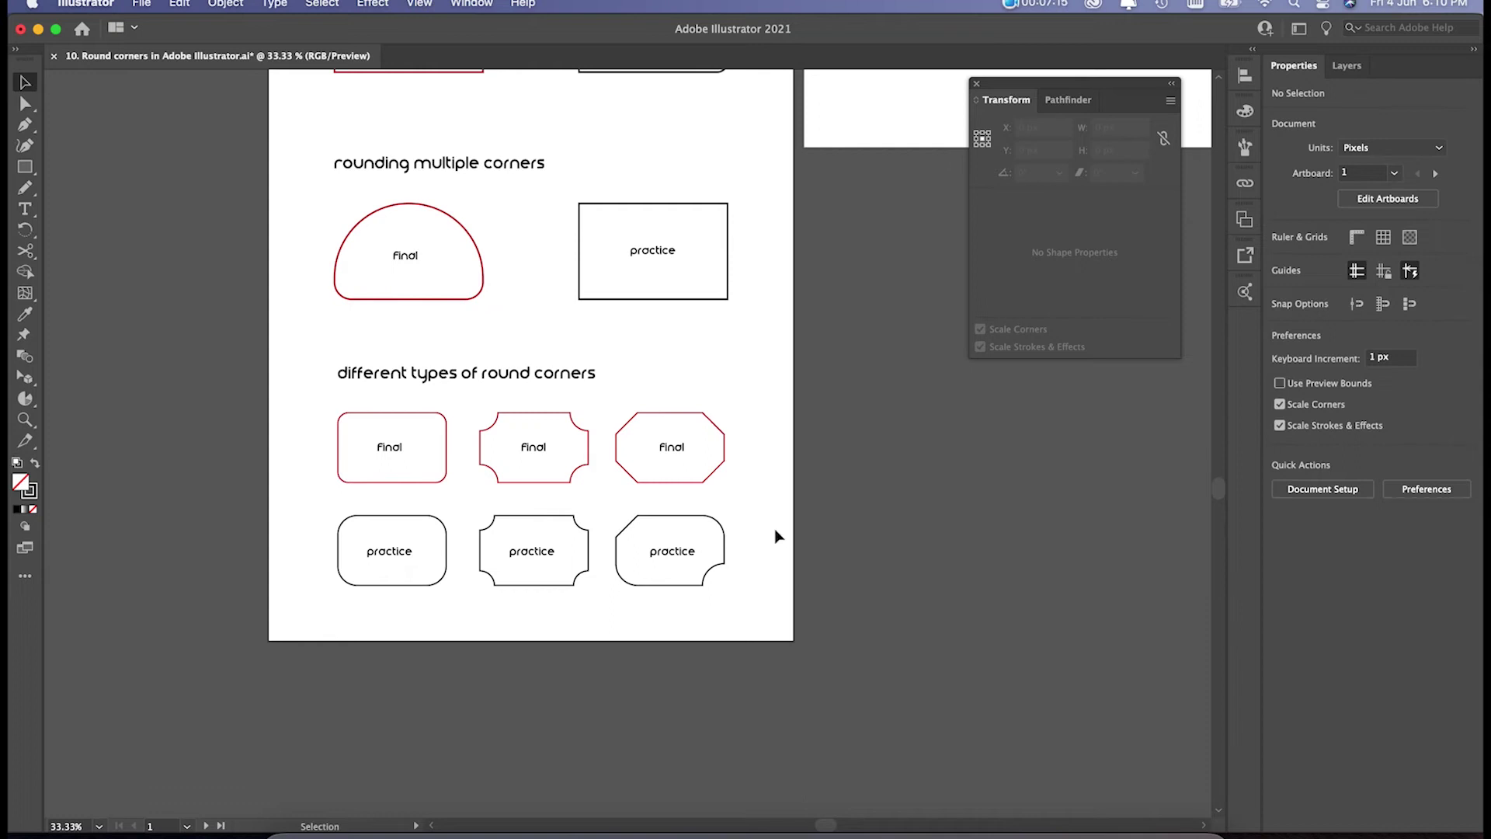
Review the practice shapes against the red final samples across the whole first artboard
click(715, 473)
click(738, 503)
click(756, 530)
scroll(777, 528, up, 3)
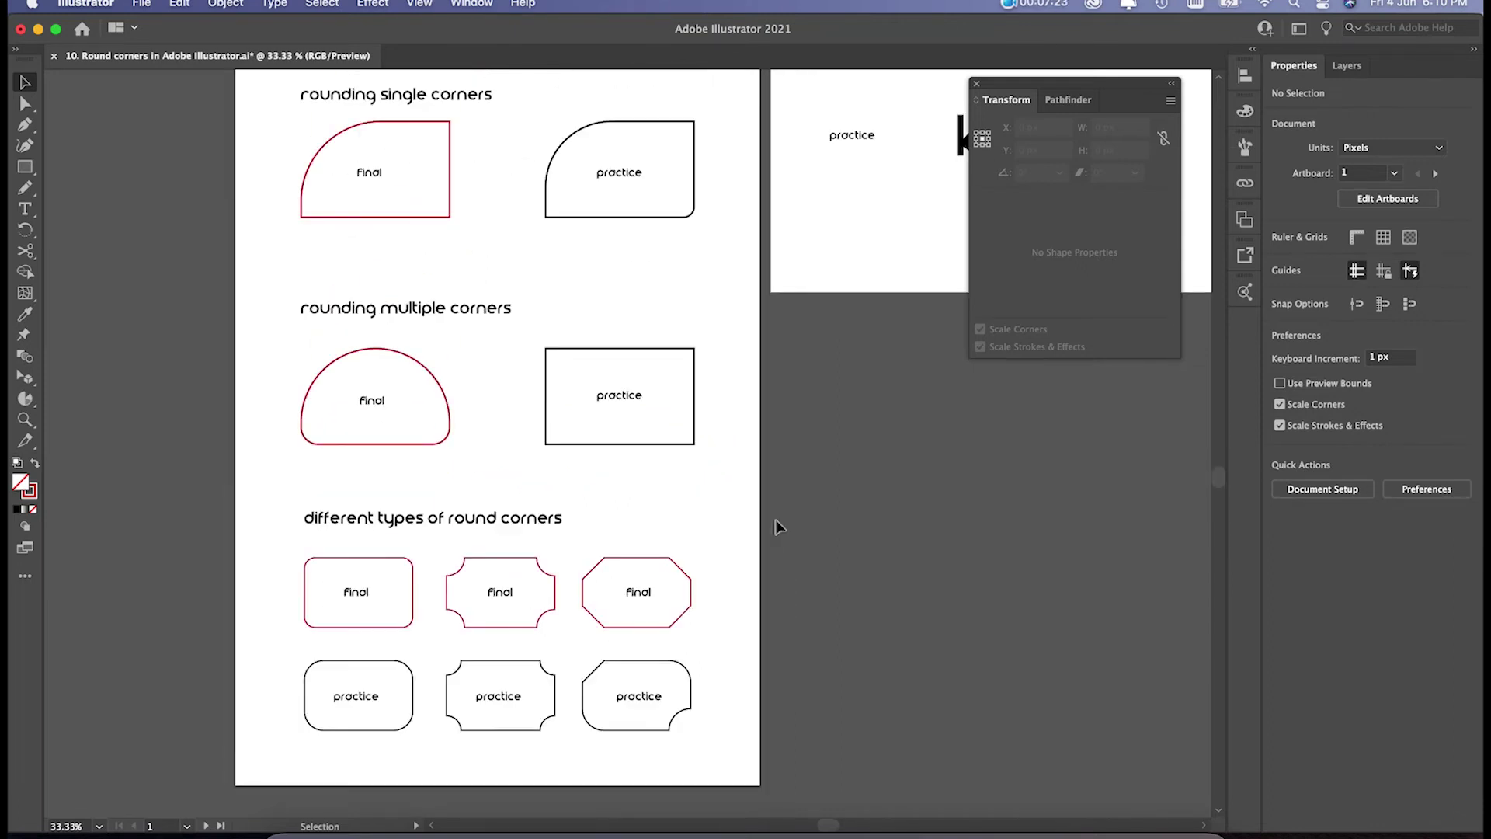
key(super+minus)
scroll(633, 426, up, 5)
scroll(633, 426, right, 1)
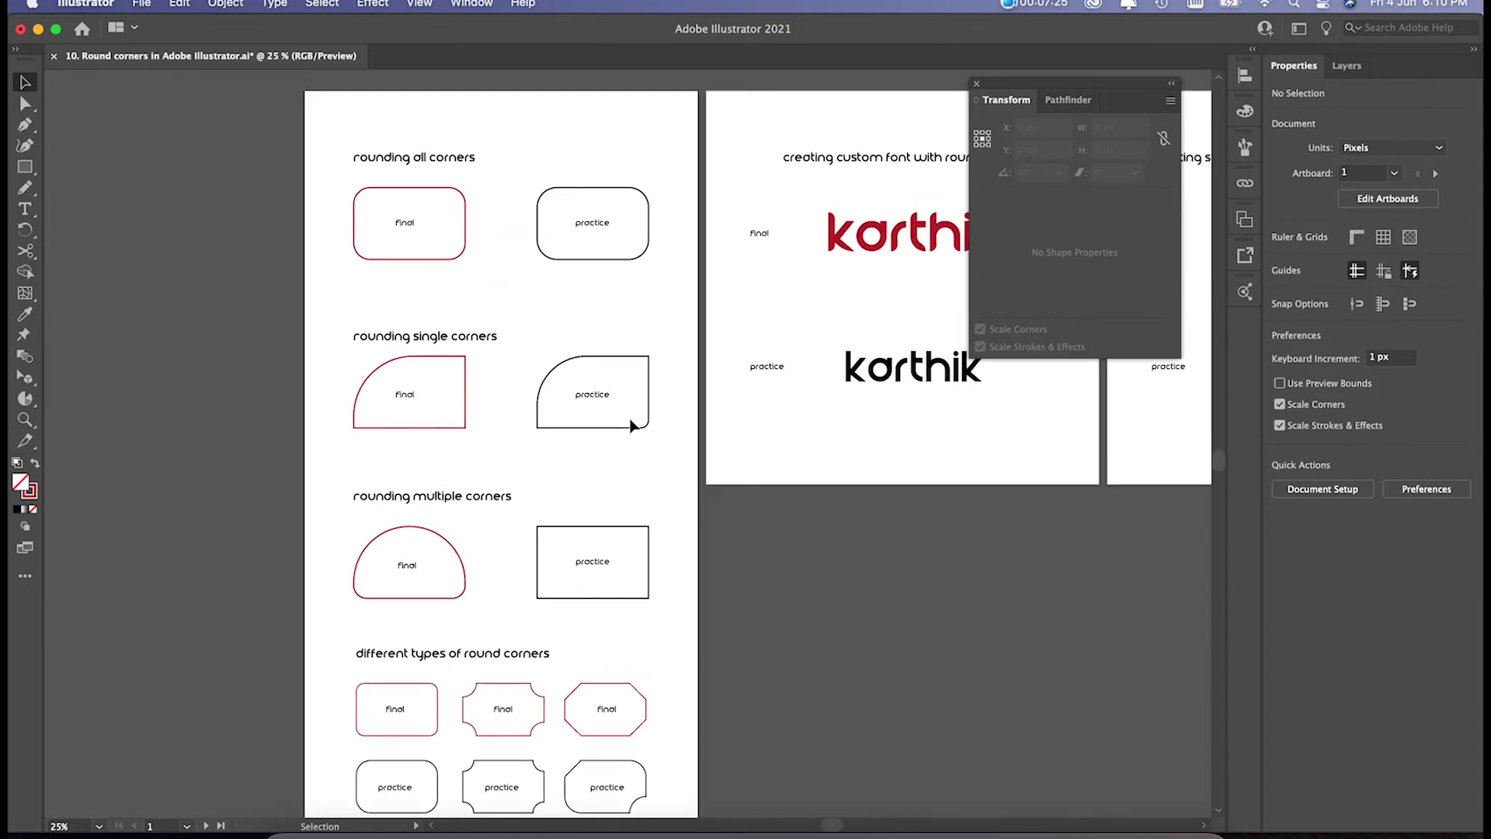
scroll(629, 371, down, 1)
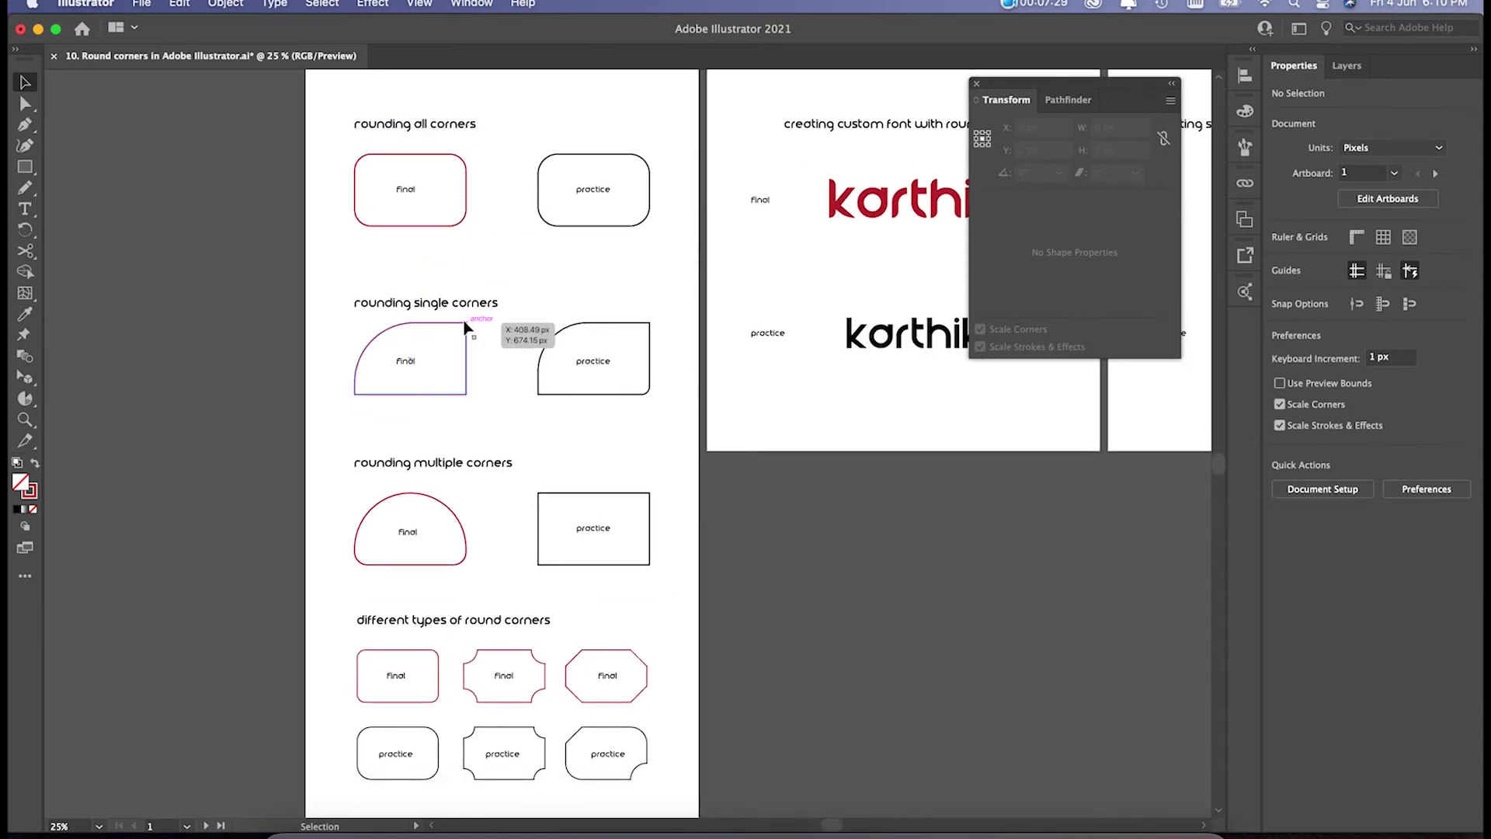
scroll(508, 365, down, 4)
scroll(508, 365, left, 1)
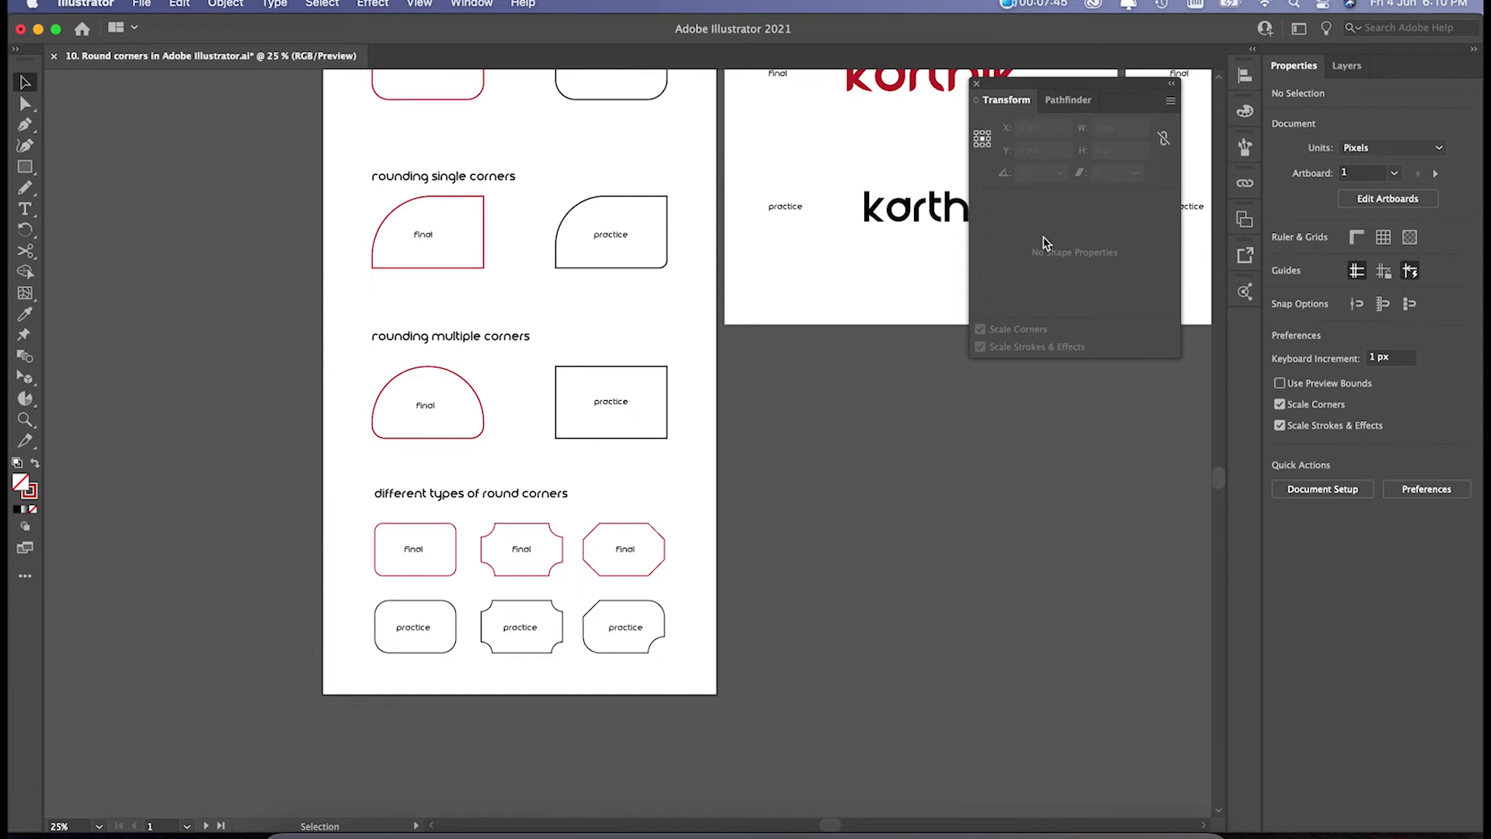
Enlarge the black practice wordmark on the second artboard to about 529 px wide and place it below the red sample
scroll(744, 402, right, 8)
scroll(744, 403, up, 2)
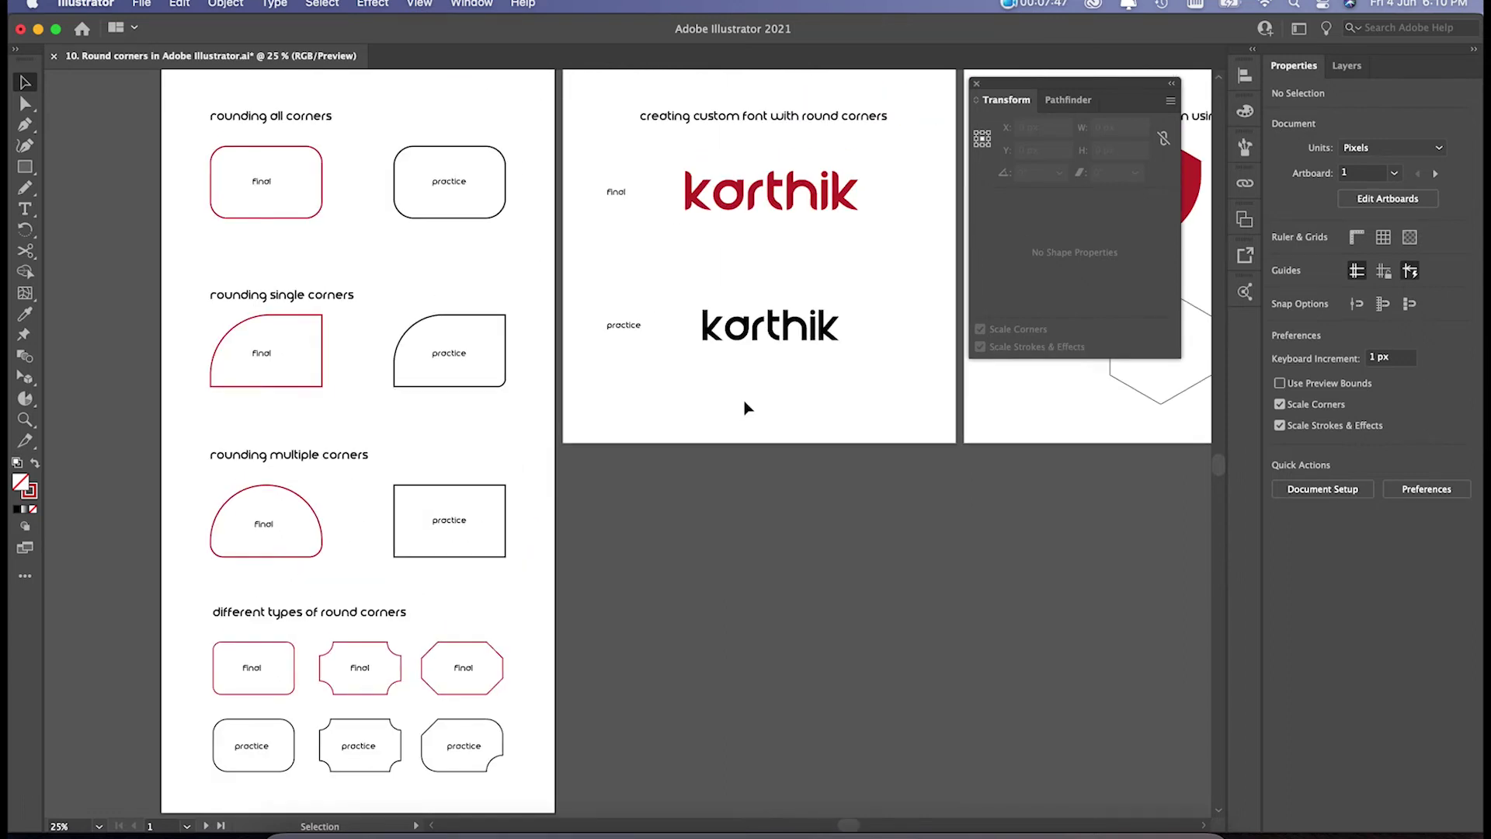
scroll(744, 407, left, 3)
scroll(744, 408, up, 1)
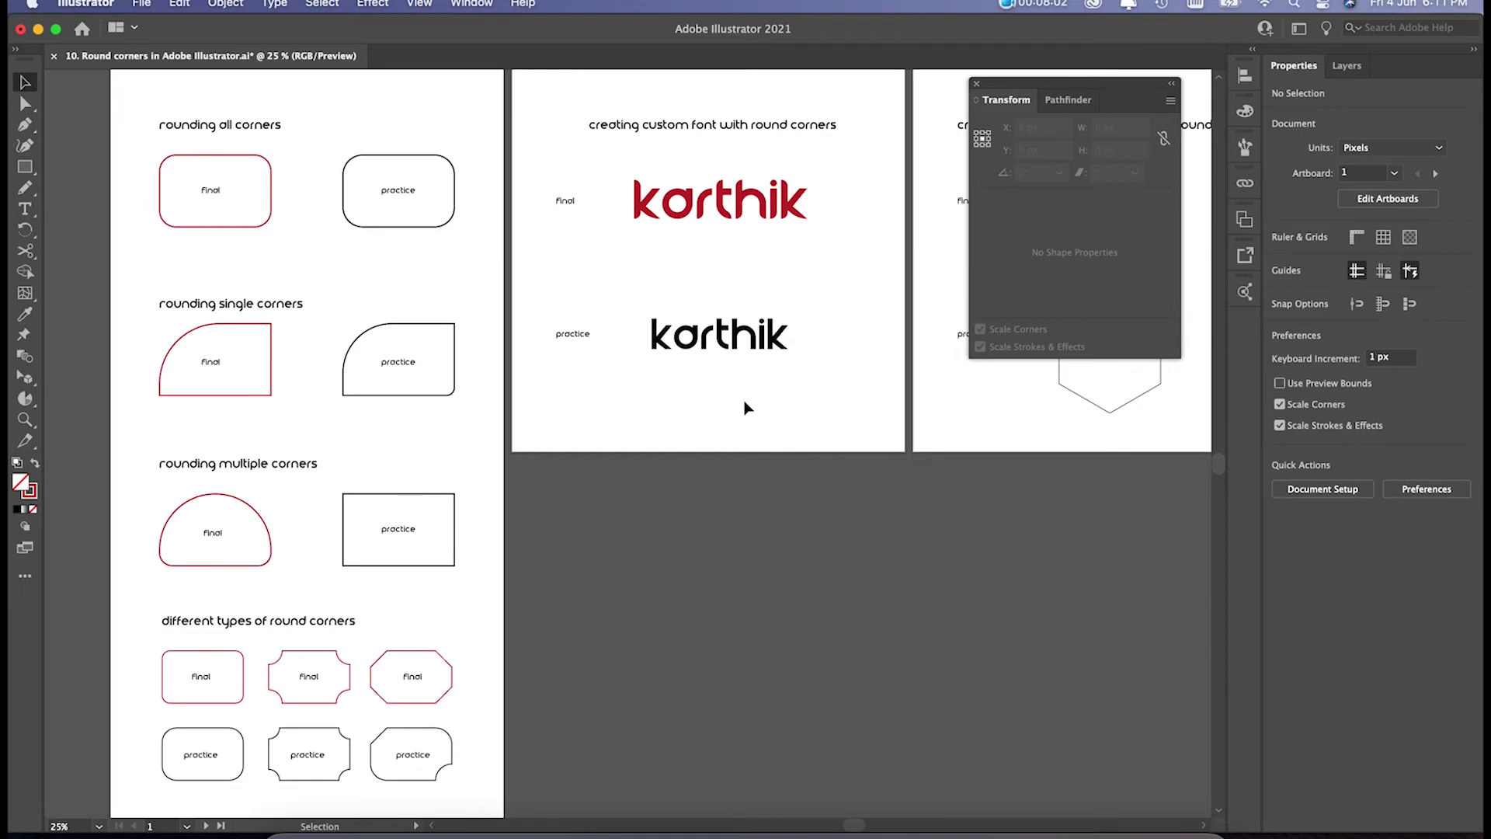
scroll(835, 233, up, 2)
scroll(835, 233, right, 2)
click(724, 334)
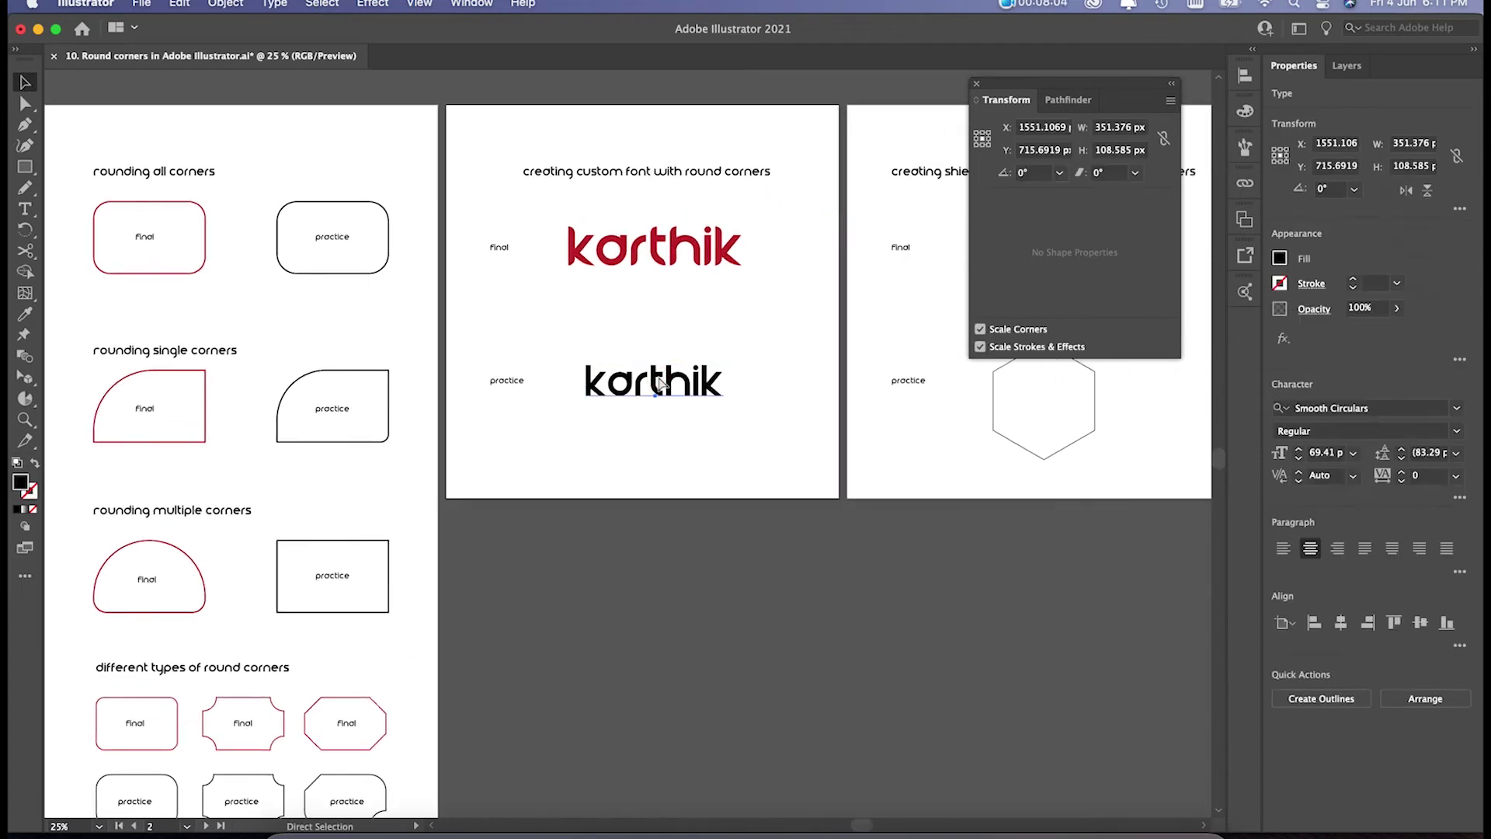
key(super+equal)
scroll(659, 376, up, 2)
scroll(658, 376, right, 3)
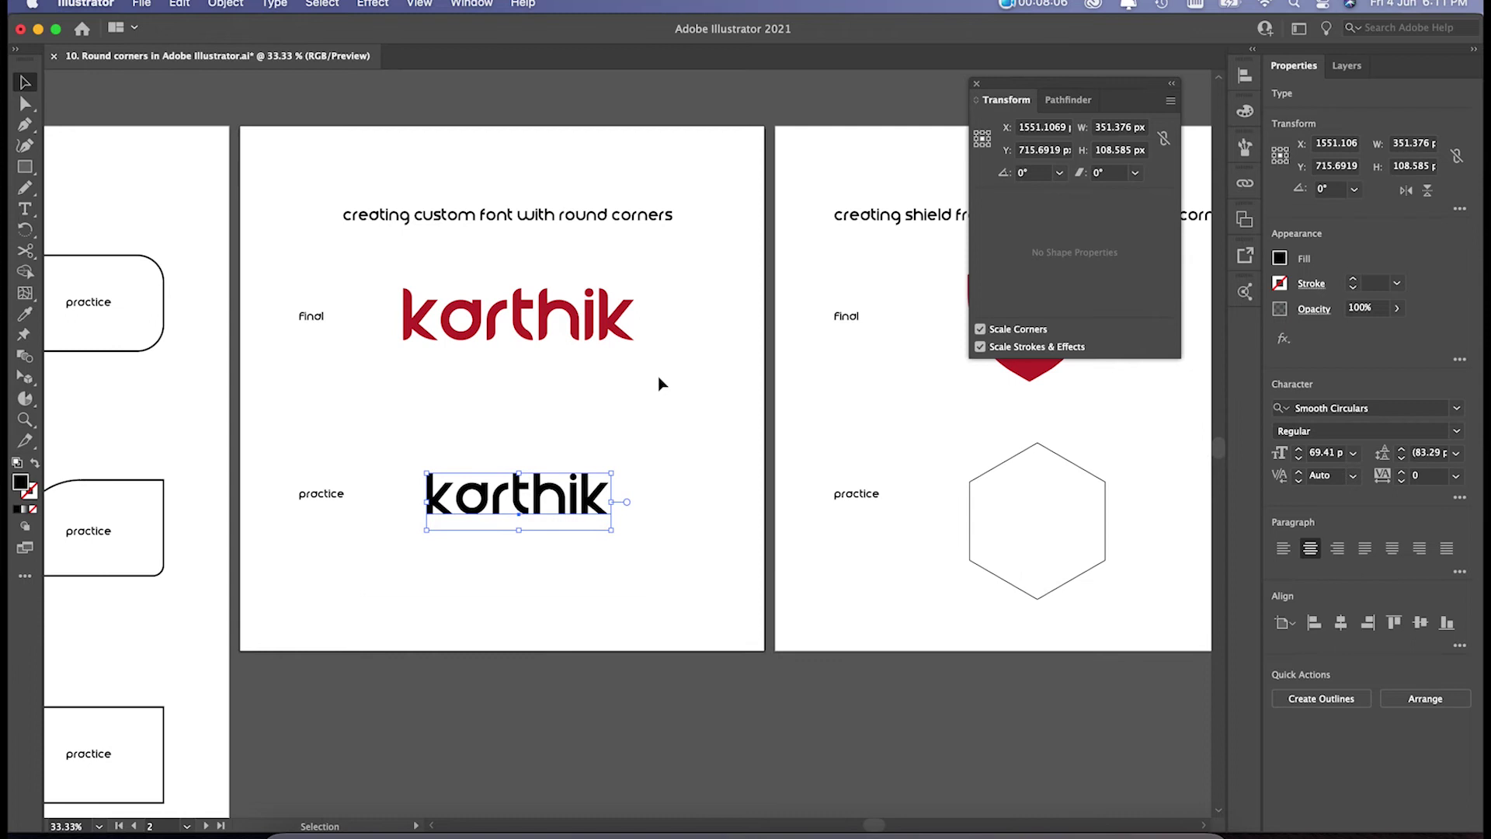
click(497, 532)
click(528, 515)
drag(613, 471, 670, 454)
drag(540, 513, 513, 531)
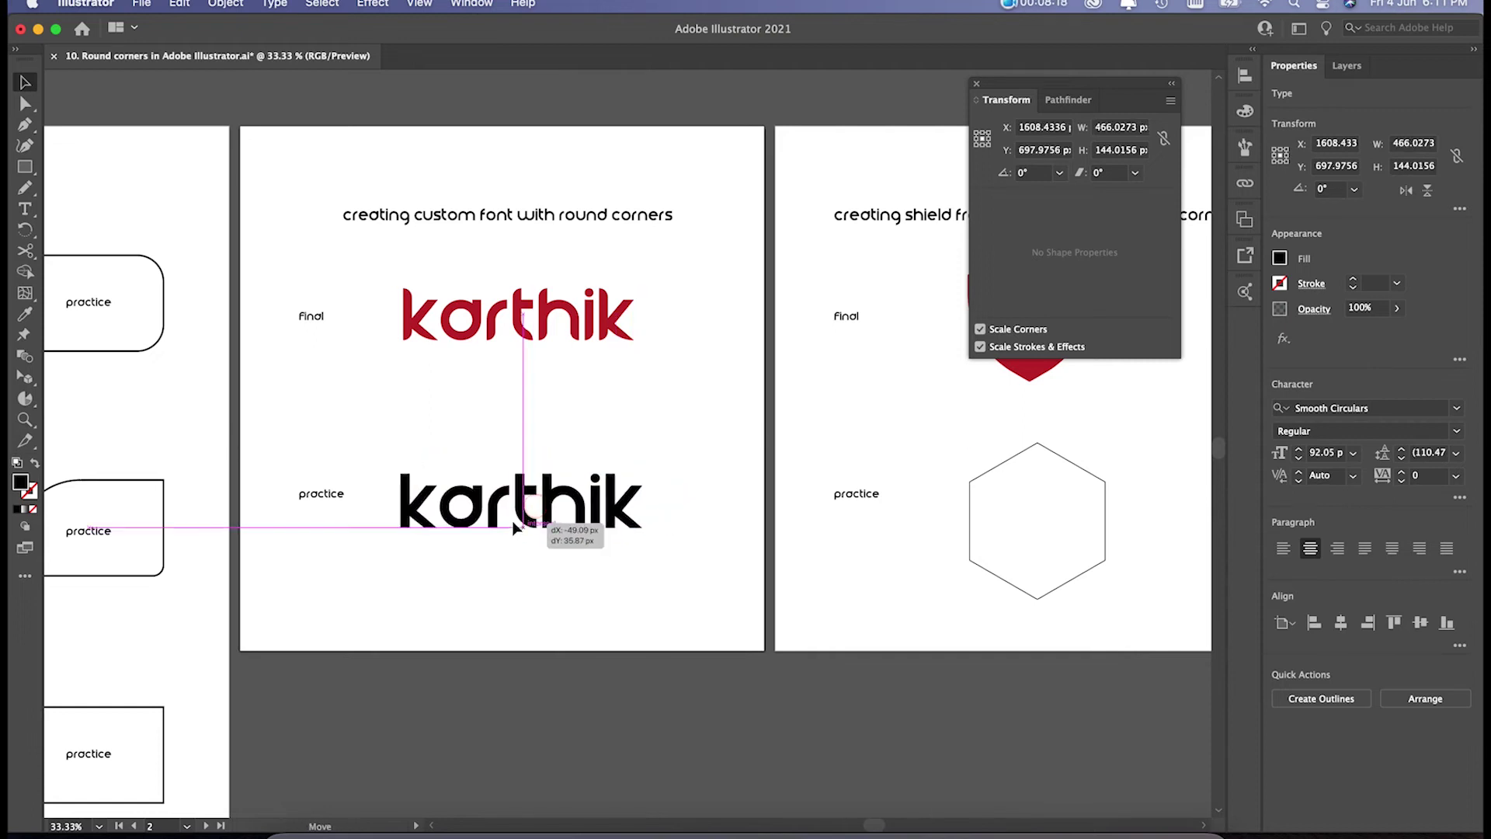
drag(644, 473, 680, 456)
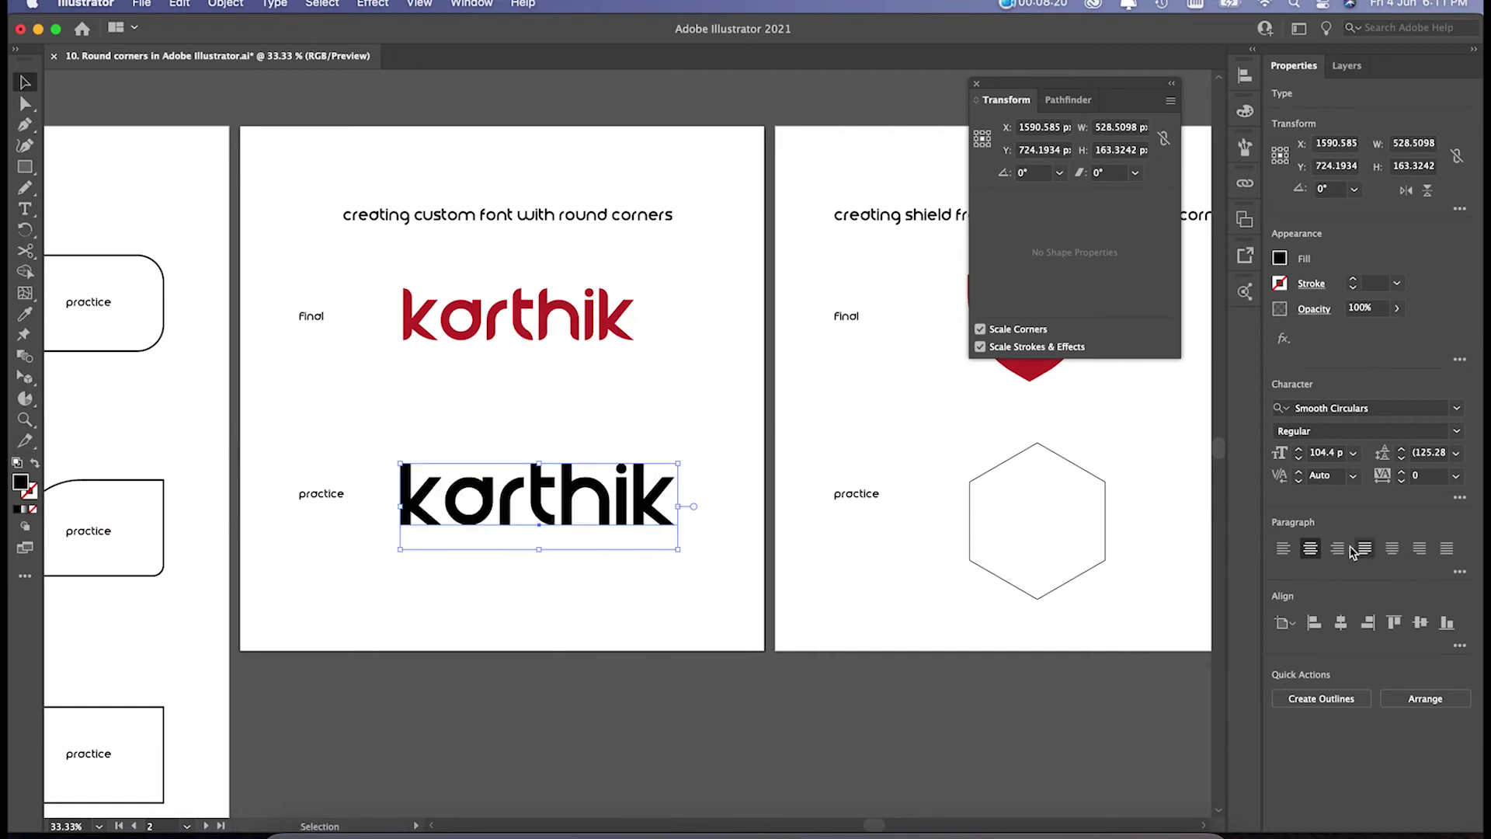
Convert the enlarged practice wordmark from live text to outlines
click(1318, 702)
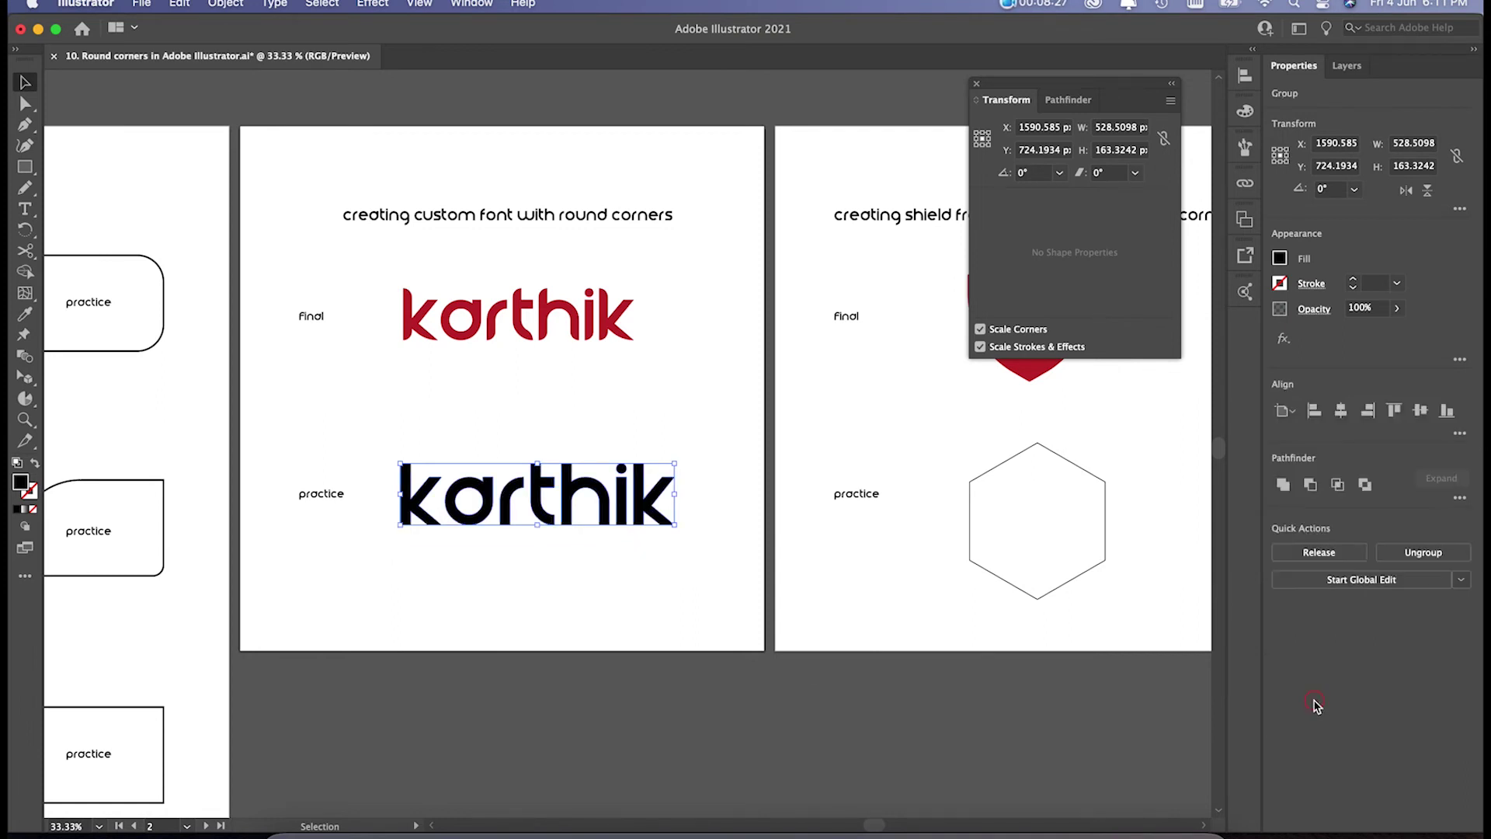
click(610, 588)
click(434, 522)
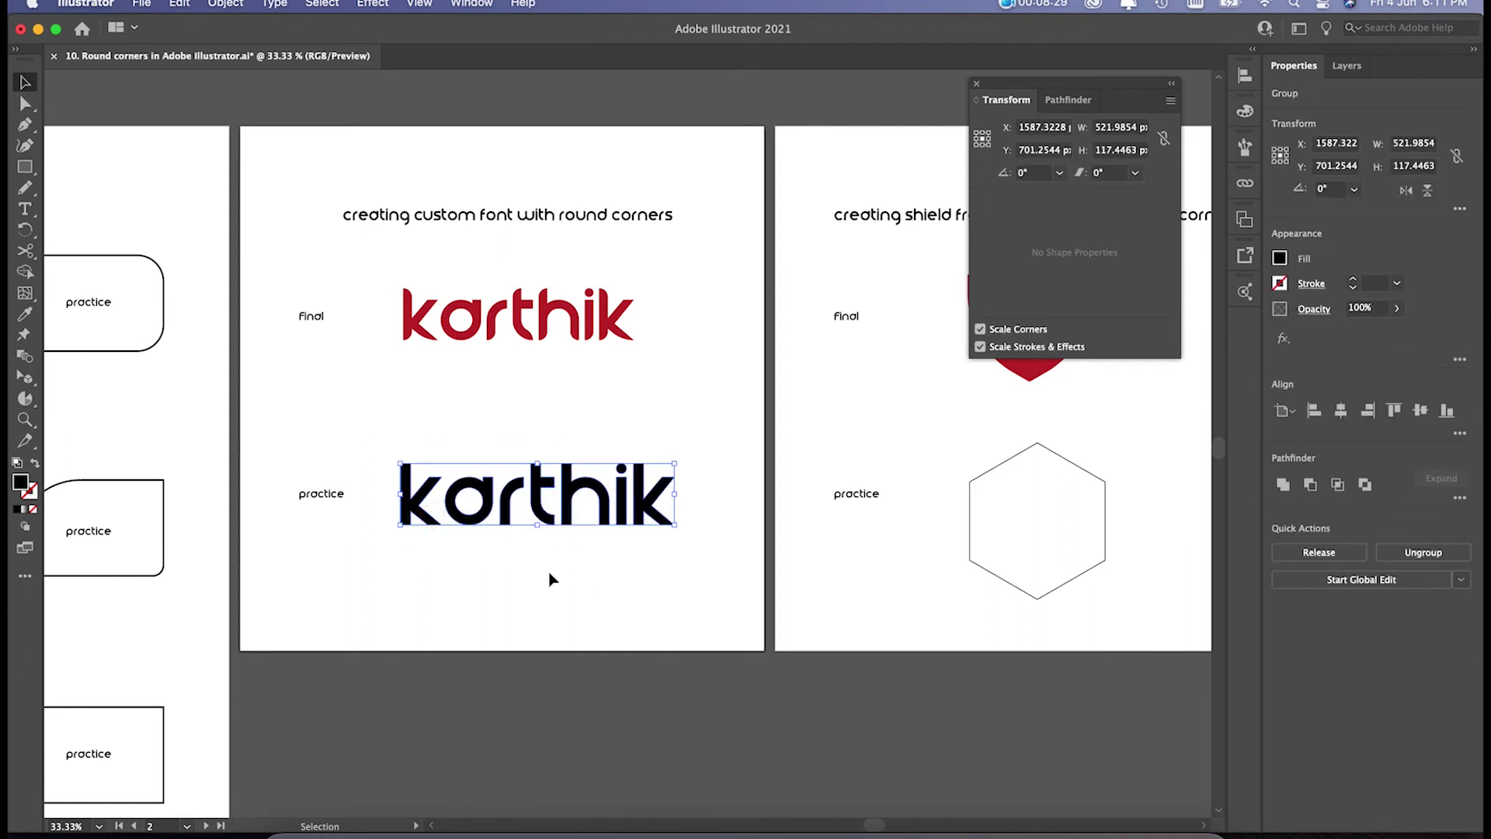
key(super+1)
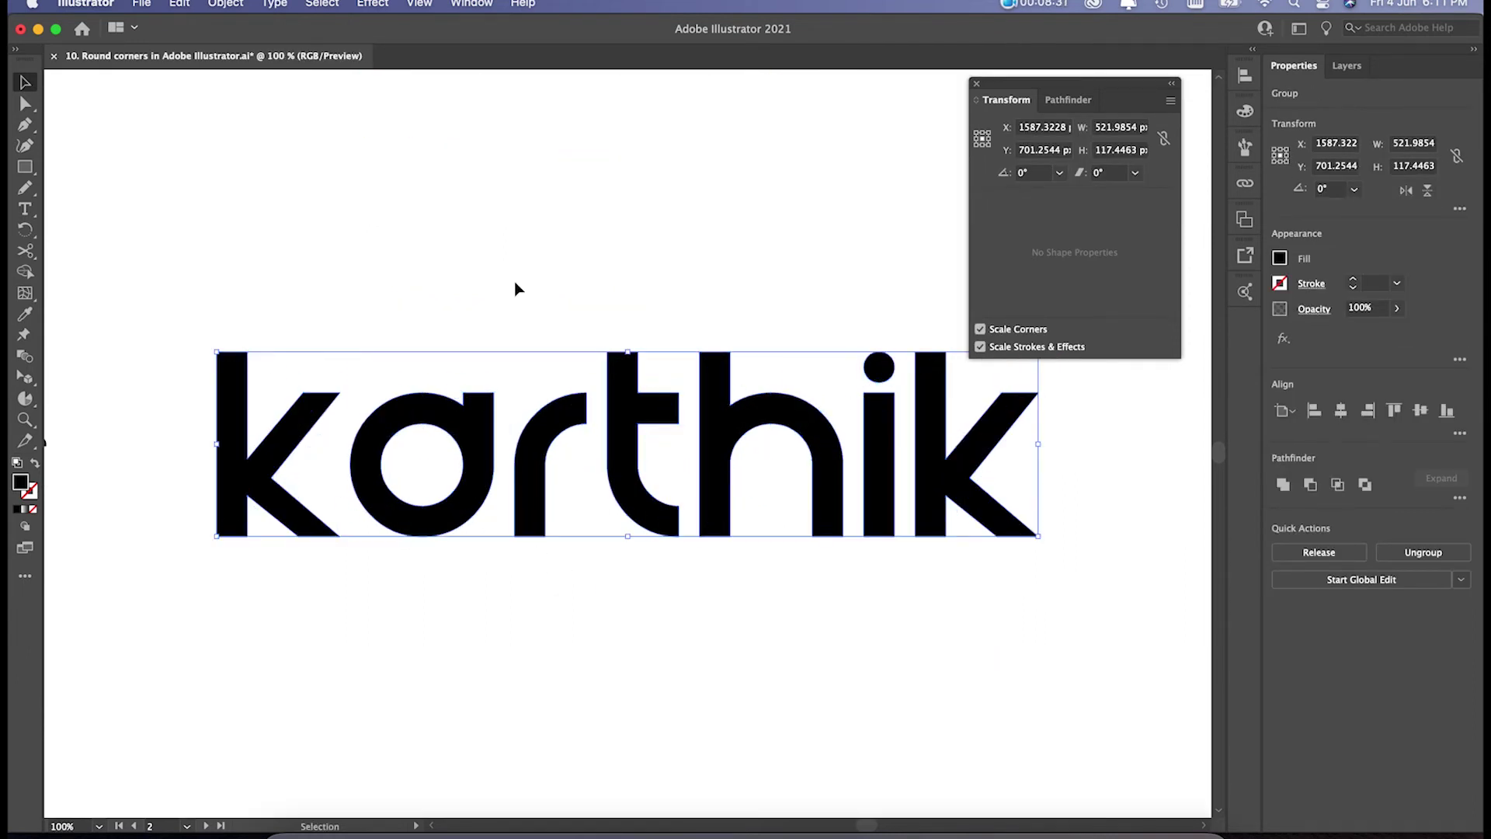
scroll(514, 281, right, 3)
key(super+minus)
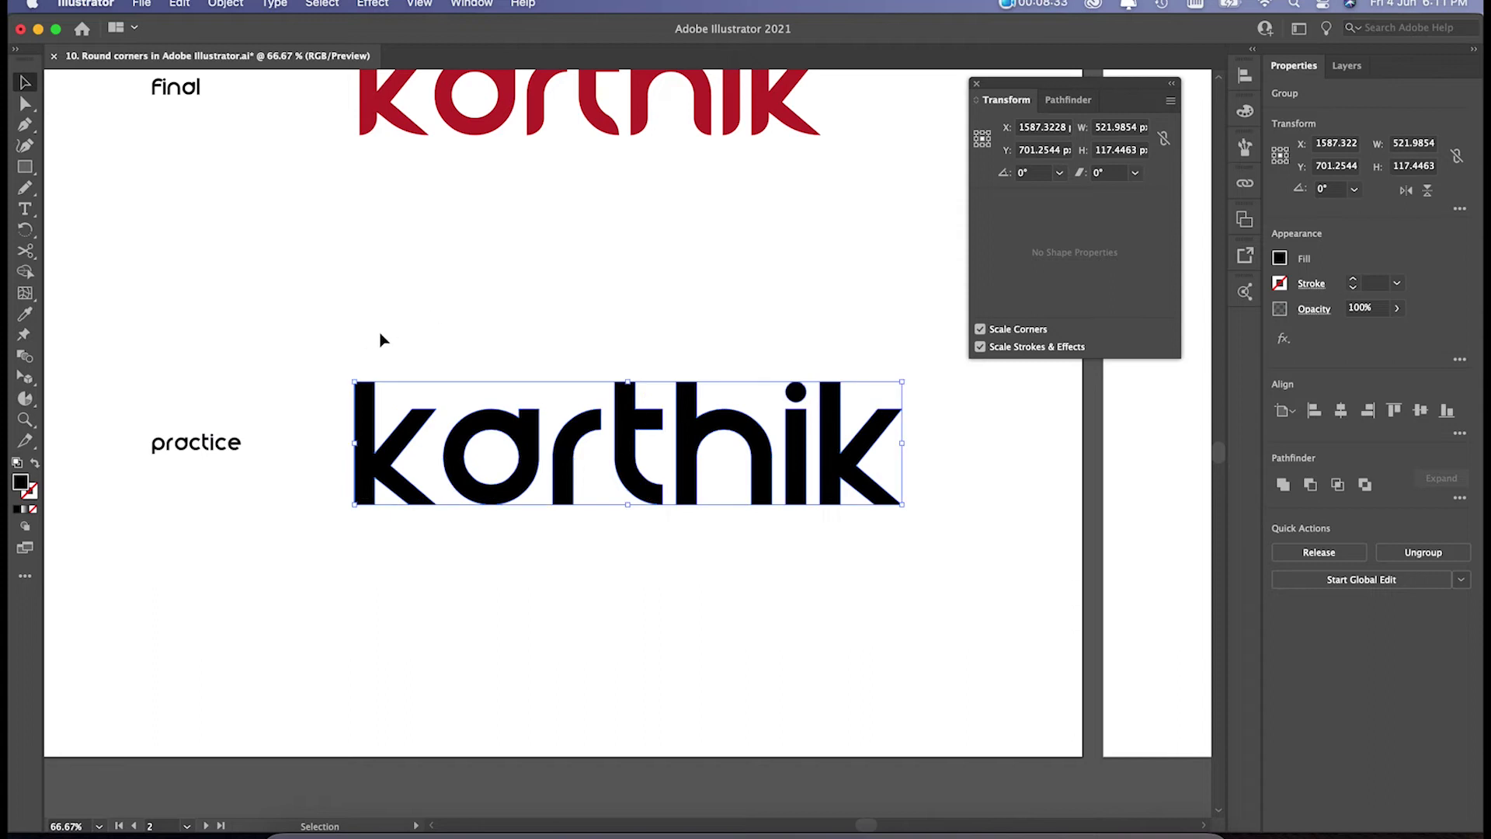
Round the stem corners of the first k, r, t and h, and the lower corner of the last k's leg
click(471, 329)
key(a)
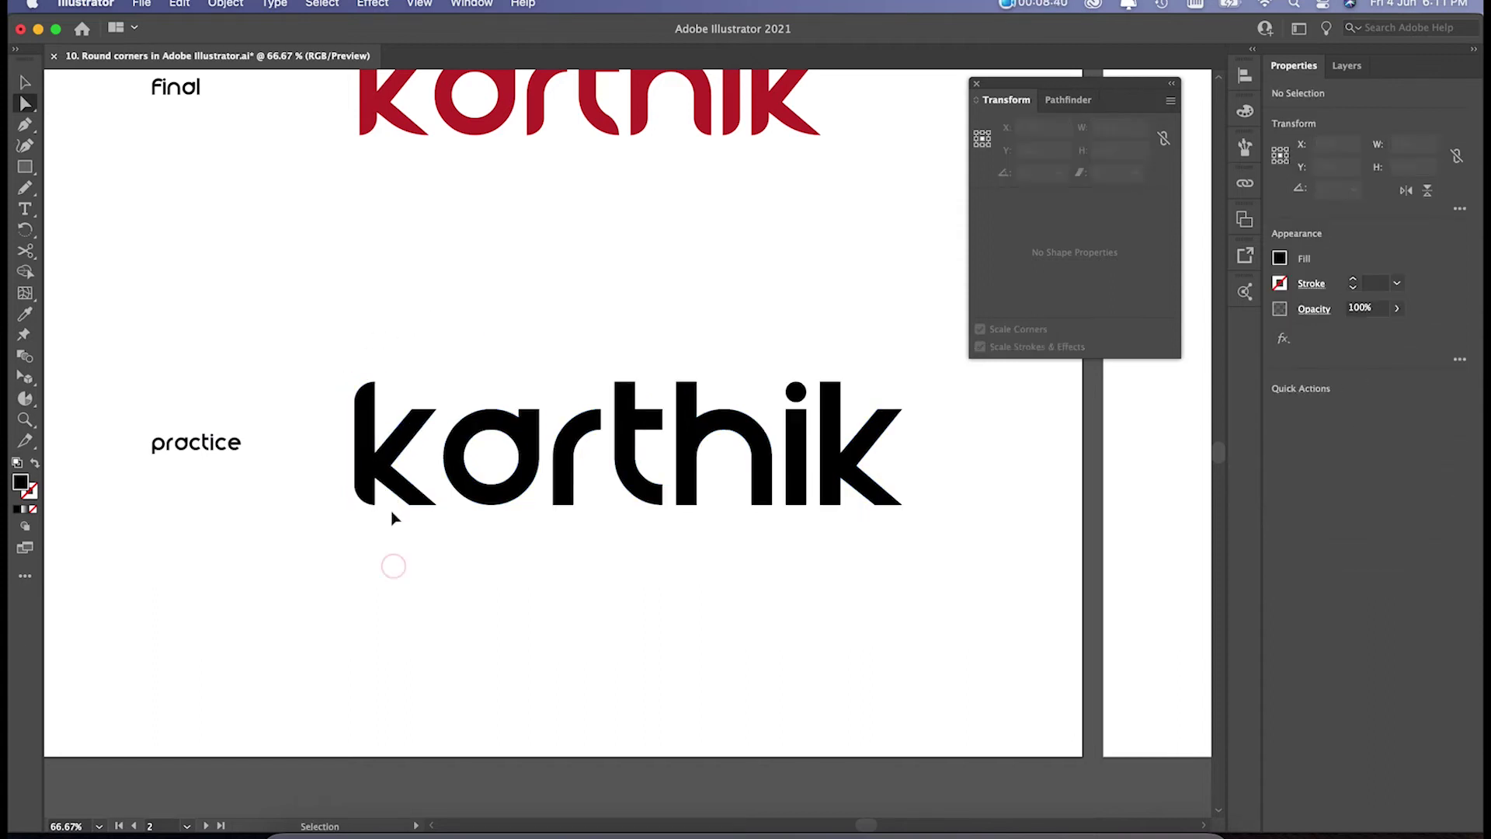
click(575, 506)
click(620, 388)
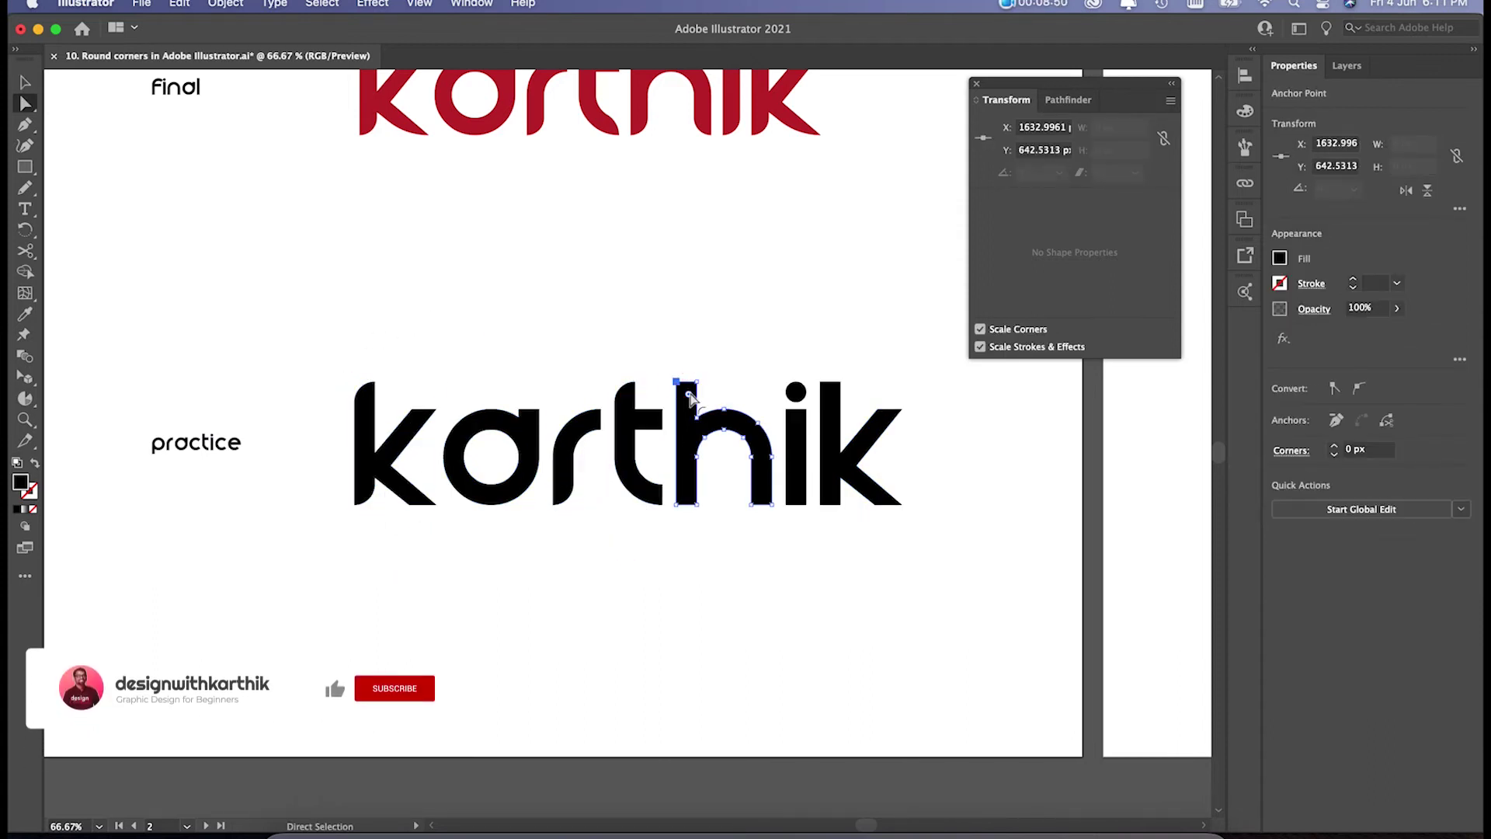
click(839, 483)
drag(891, 457, 907, 468)
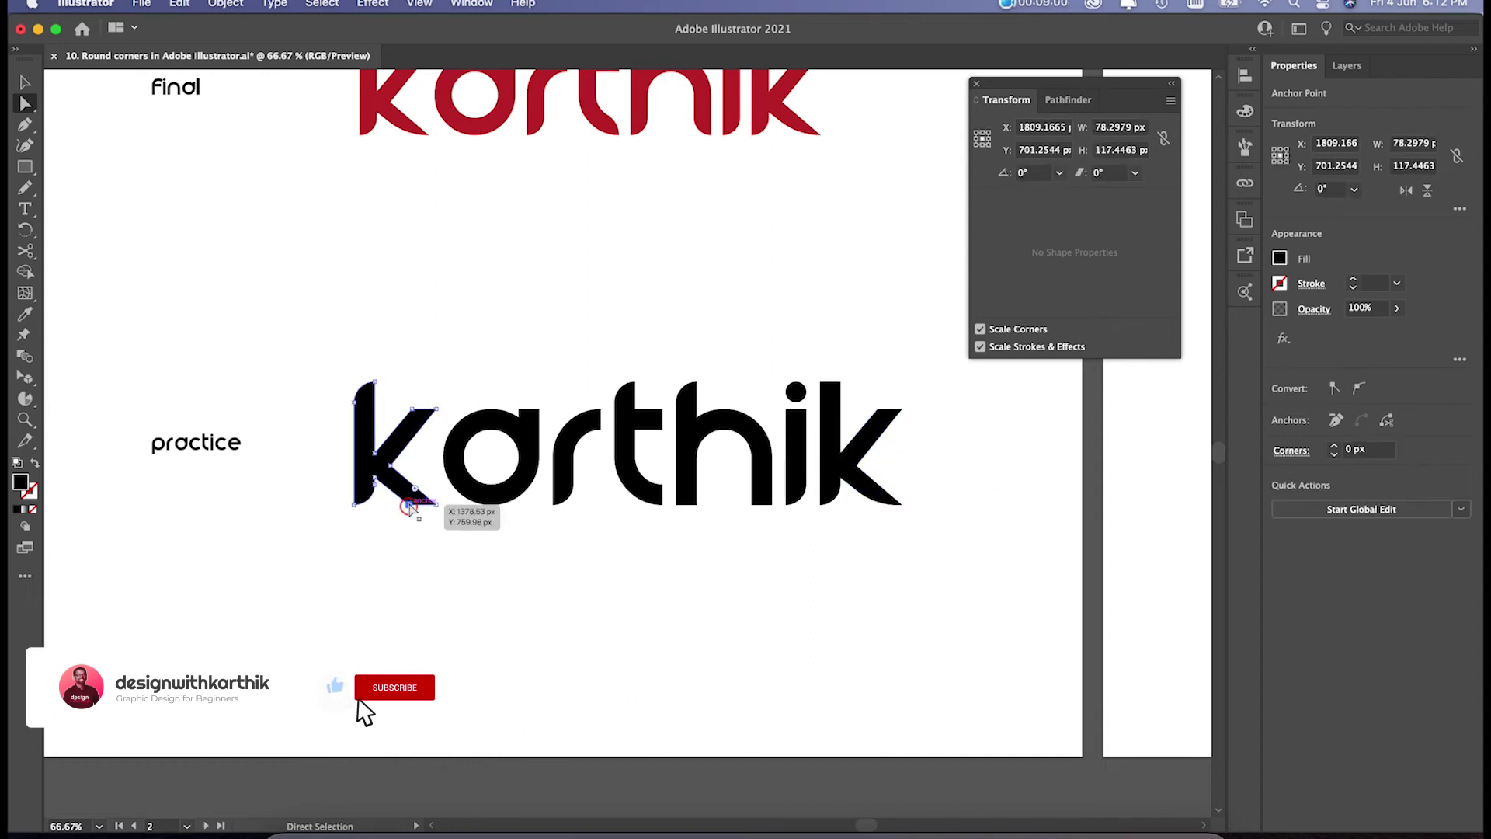
Round the lower corner of the first k's leg to about 51 px and the top-right corner of the a
click(408, 492)
drag(429, 445, 450, 460)
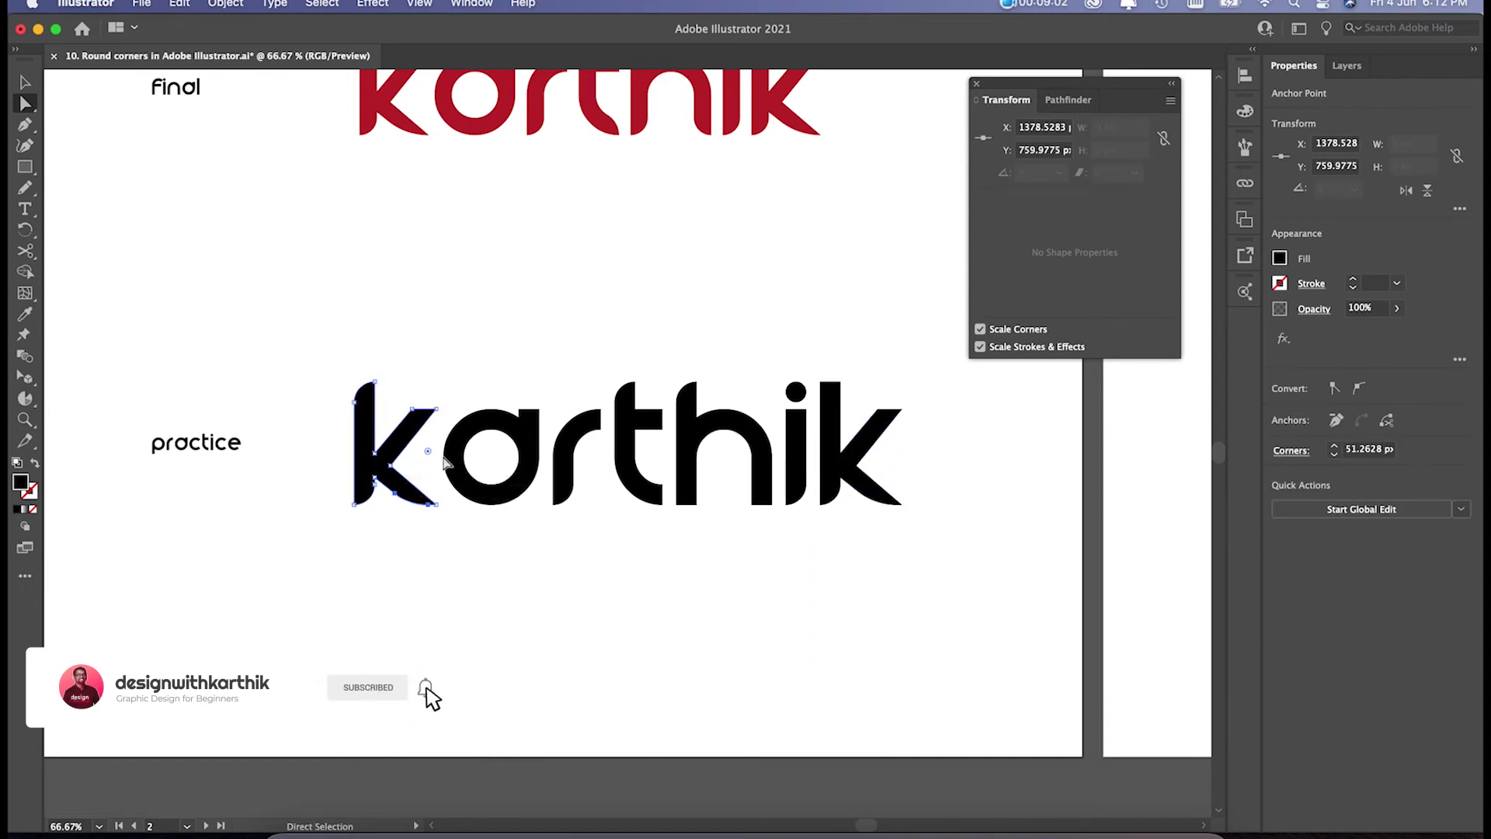
click(509, 372)
click(540, 410)
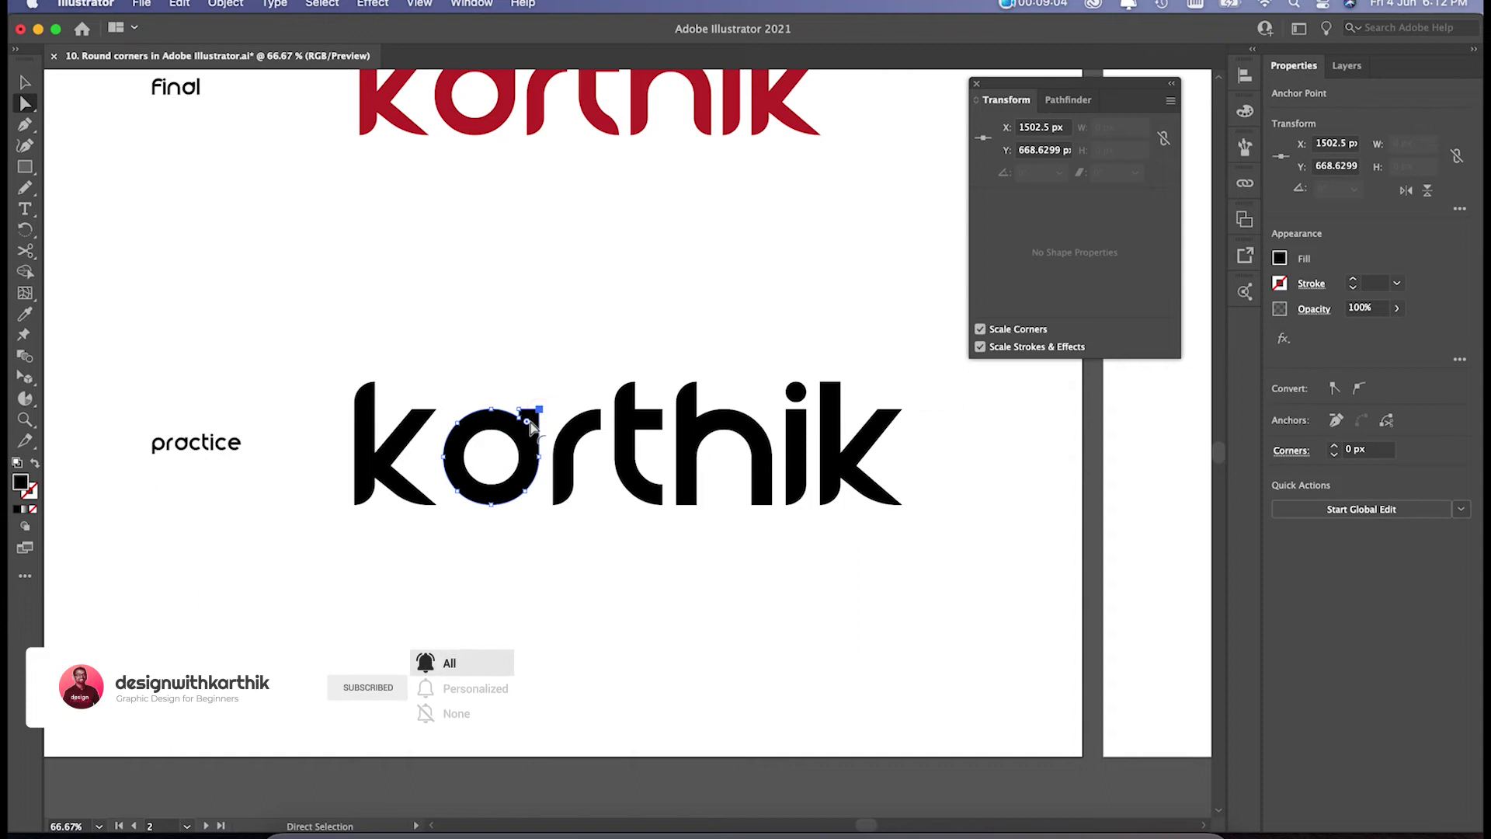
click(582, 301)
scroll(612, 373, right, 3)
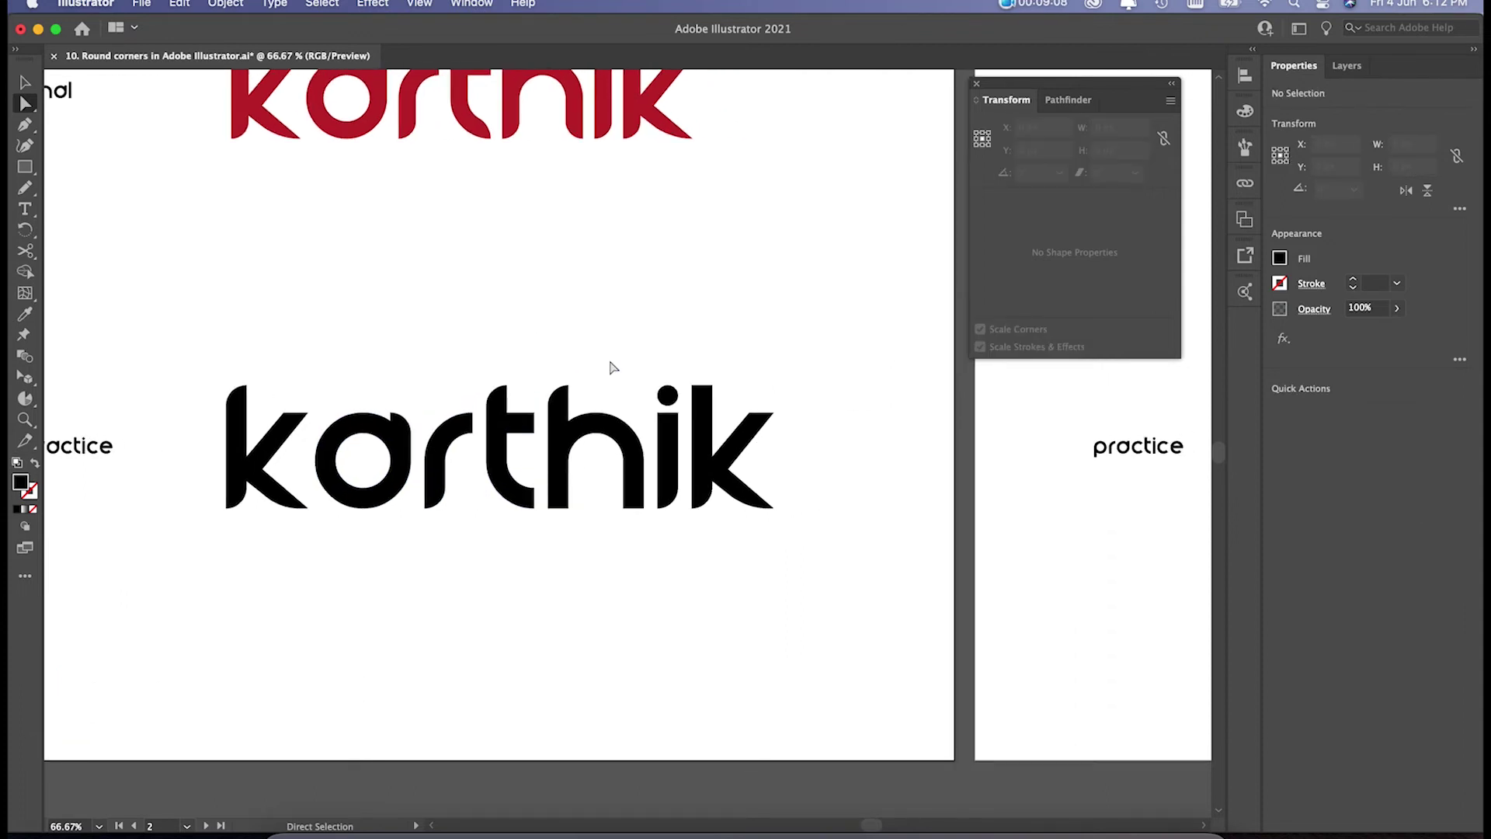
Round the upper corner of the t's tail and the inner bottom corners of both h stems to match the red sample
scroll(612, 367, up, 3)
scroll(612, 367, left, 3)
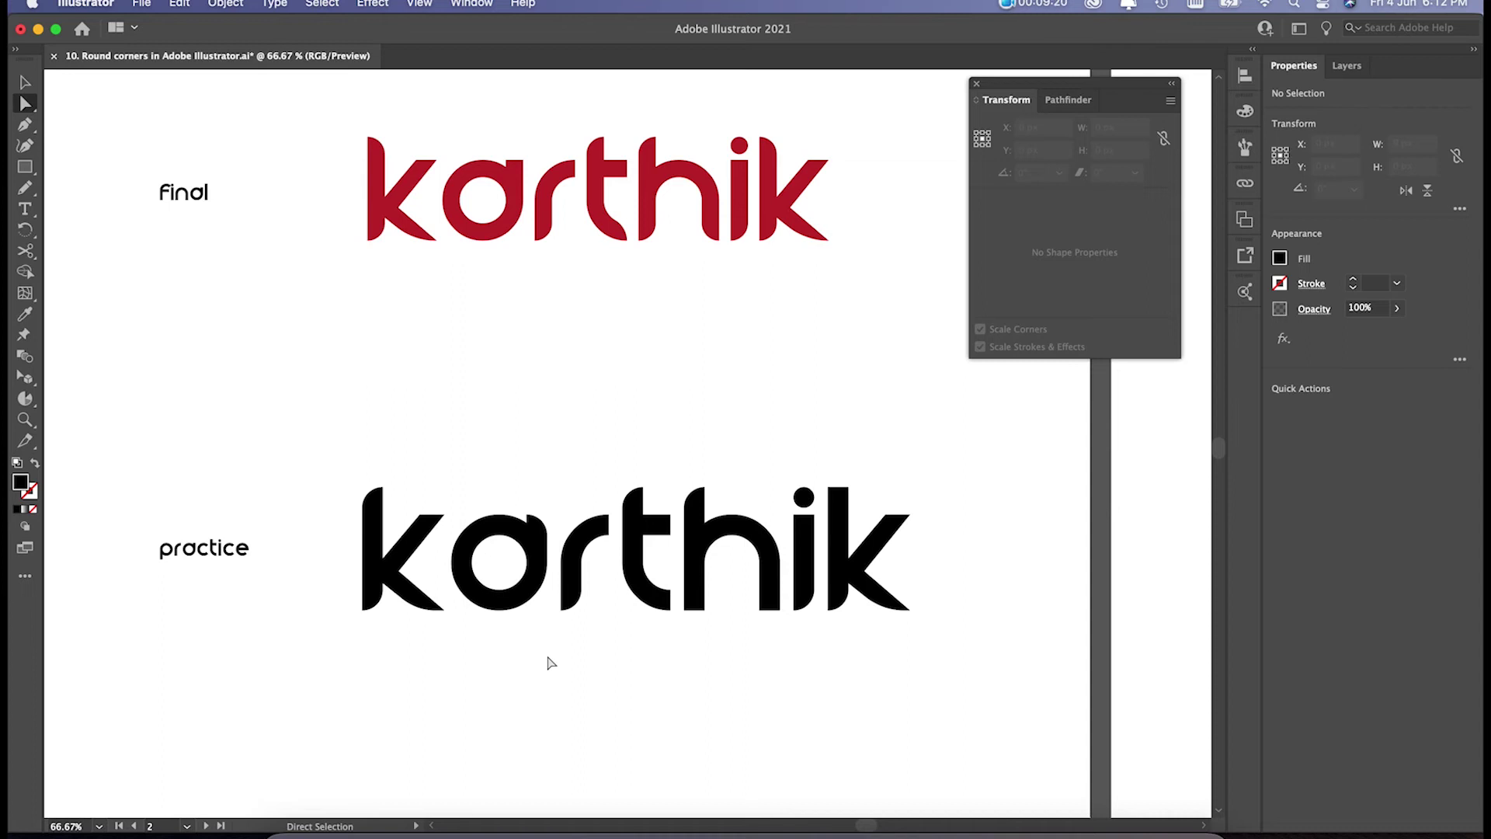
click(658, 603)
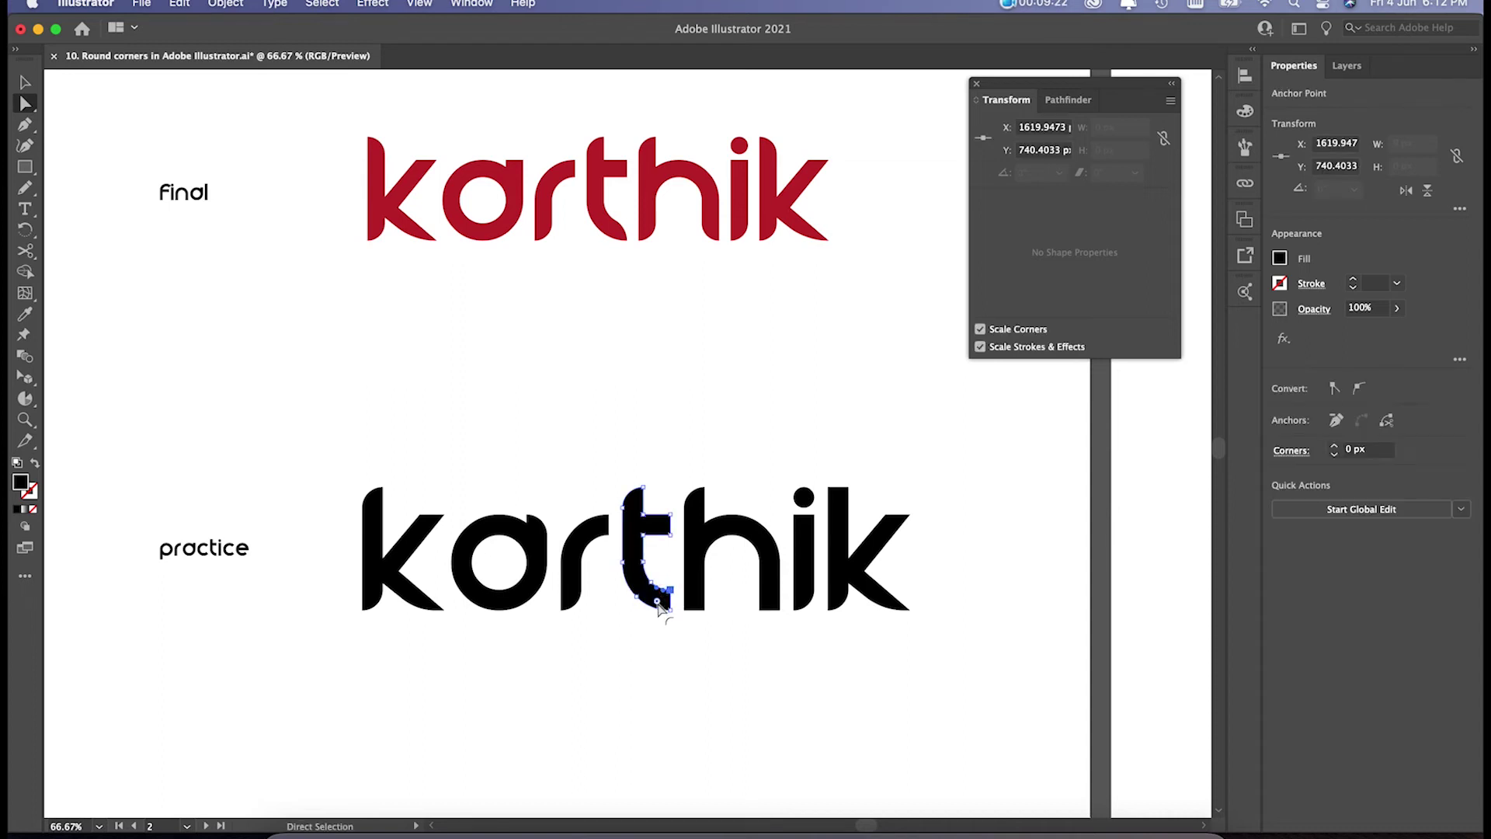
click(674, 643)
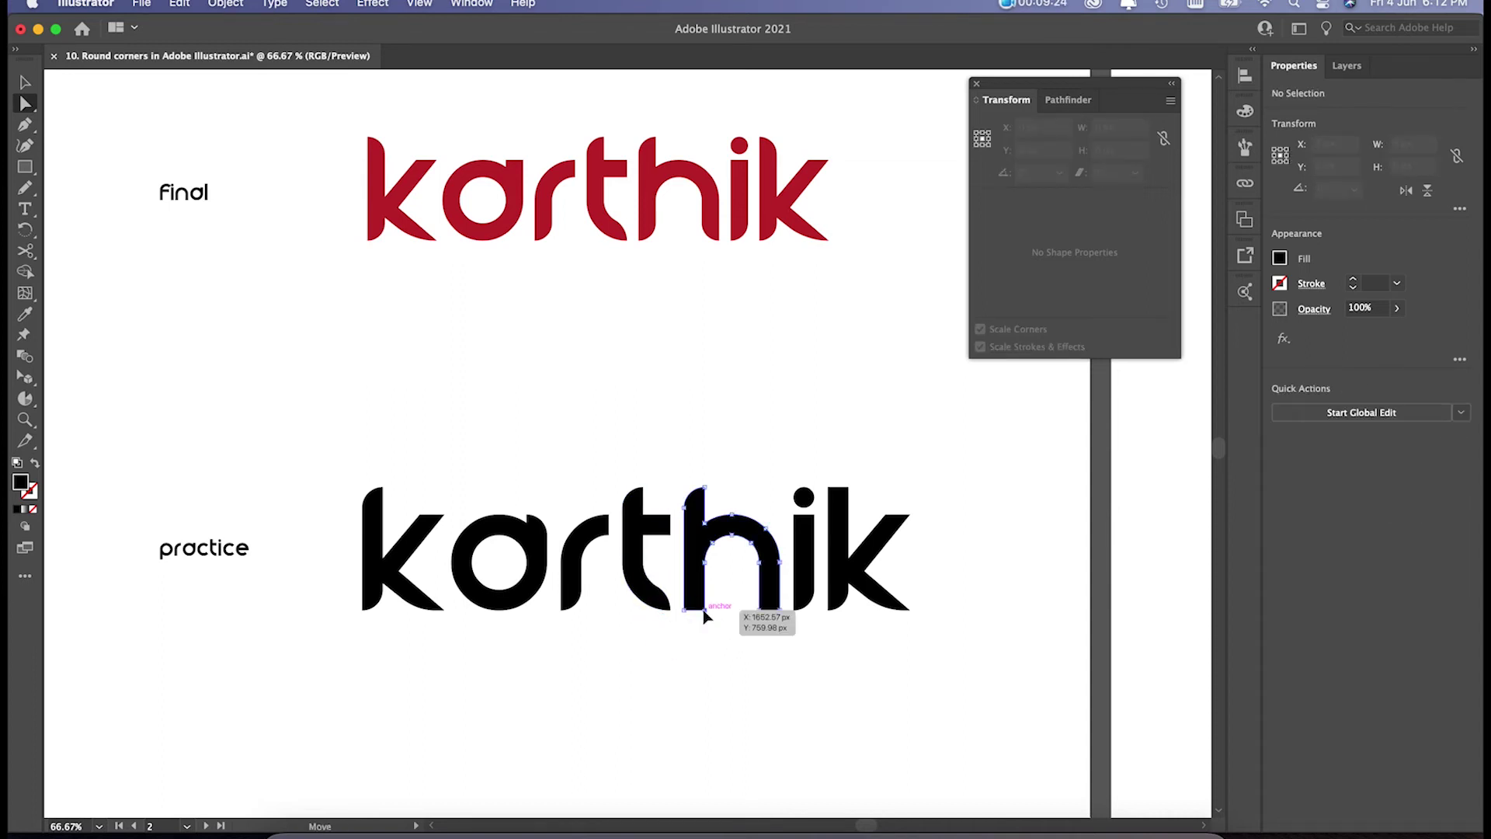
click(705, 616)
click(753, 609)
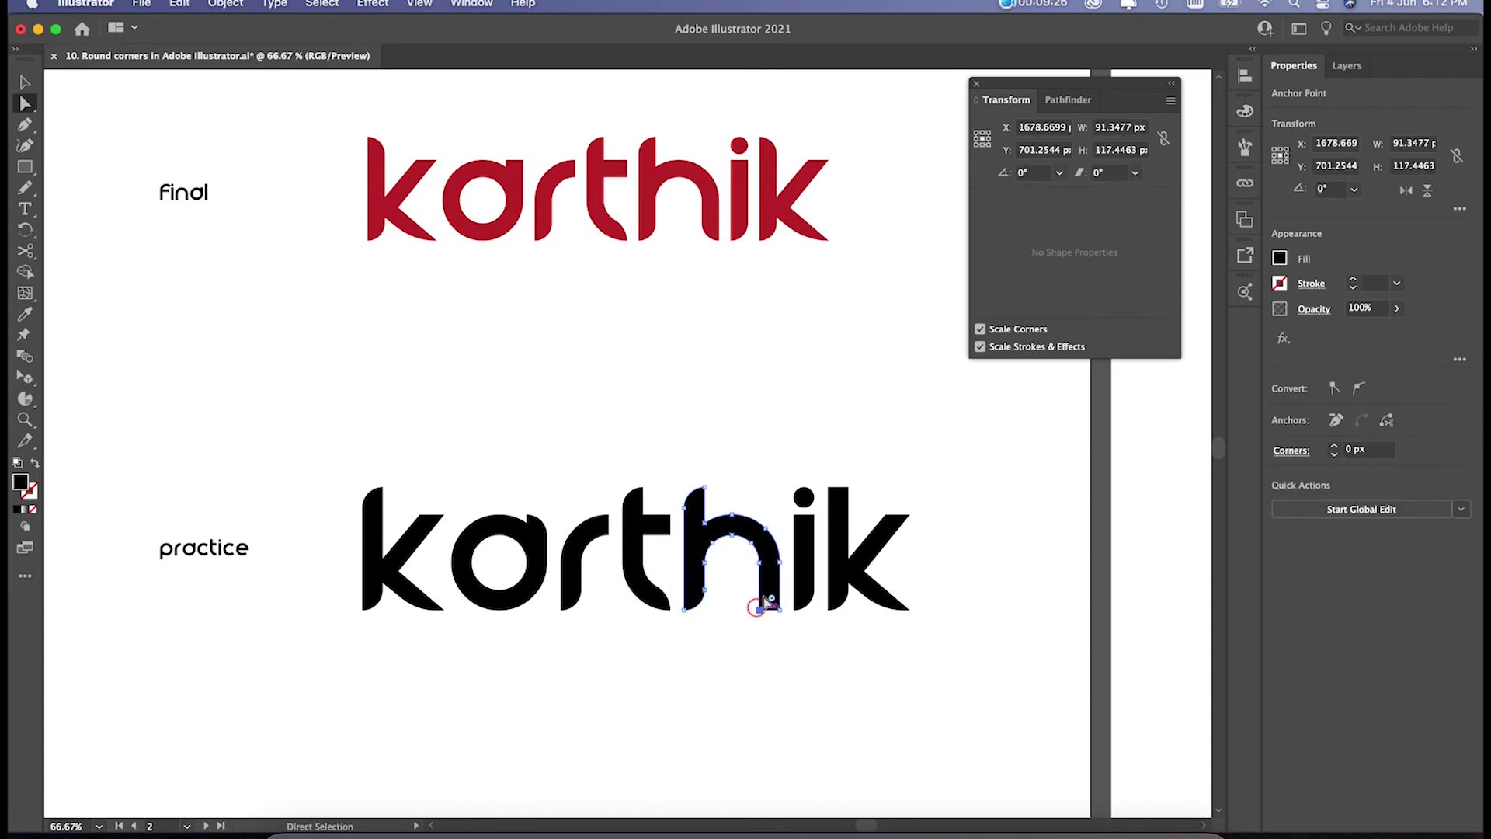
click(772, 687)
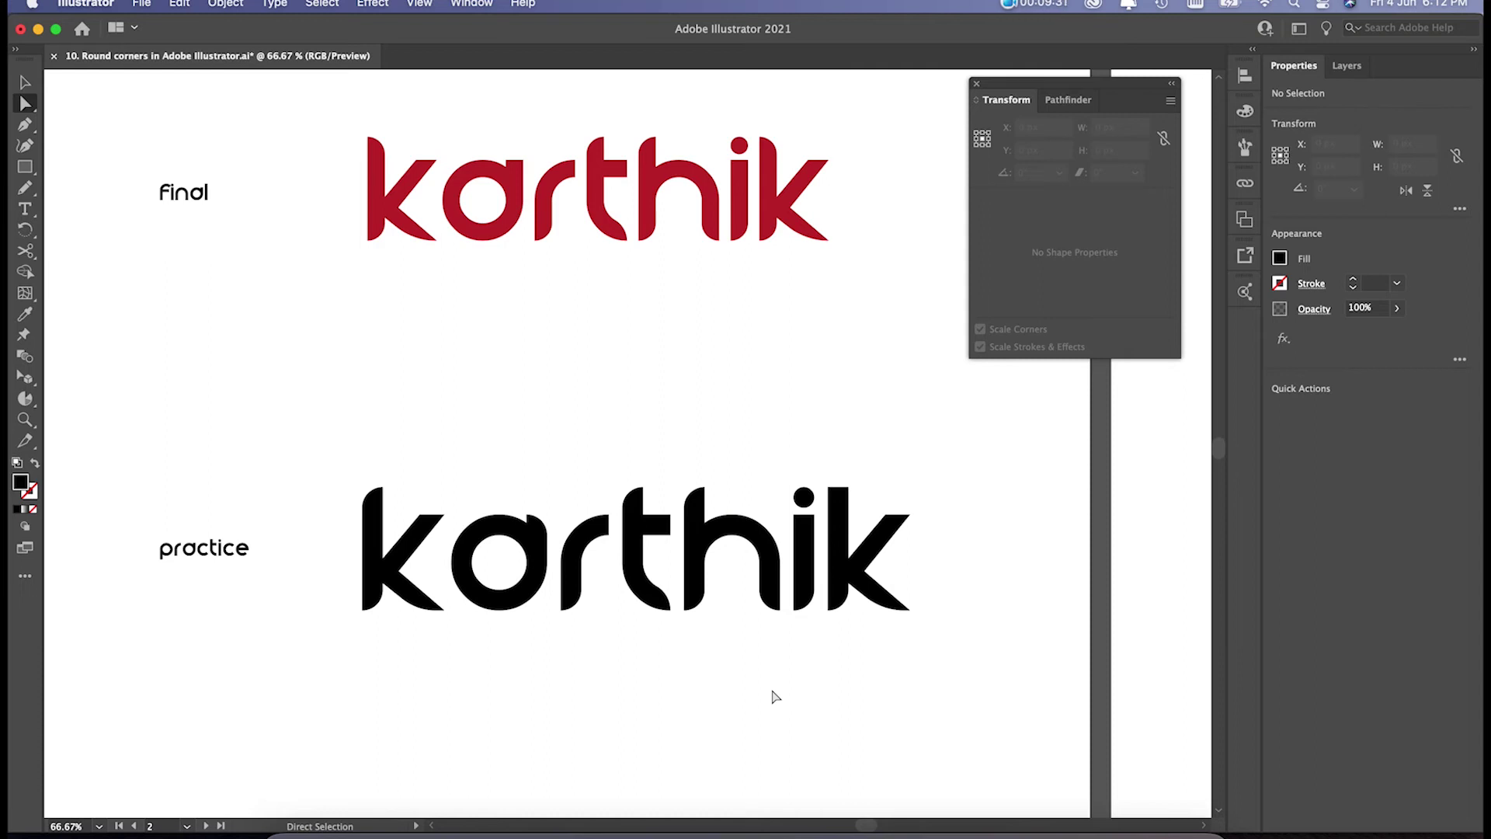
click(842, 493)
click(876, 423)
Give the practice hexagon's top corner a large inverted round, forming the shield's dipped upper edge
key(super+minus)
key(super+minus)
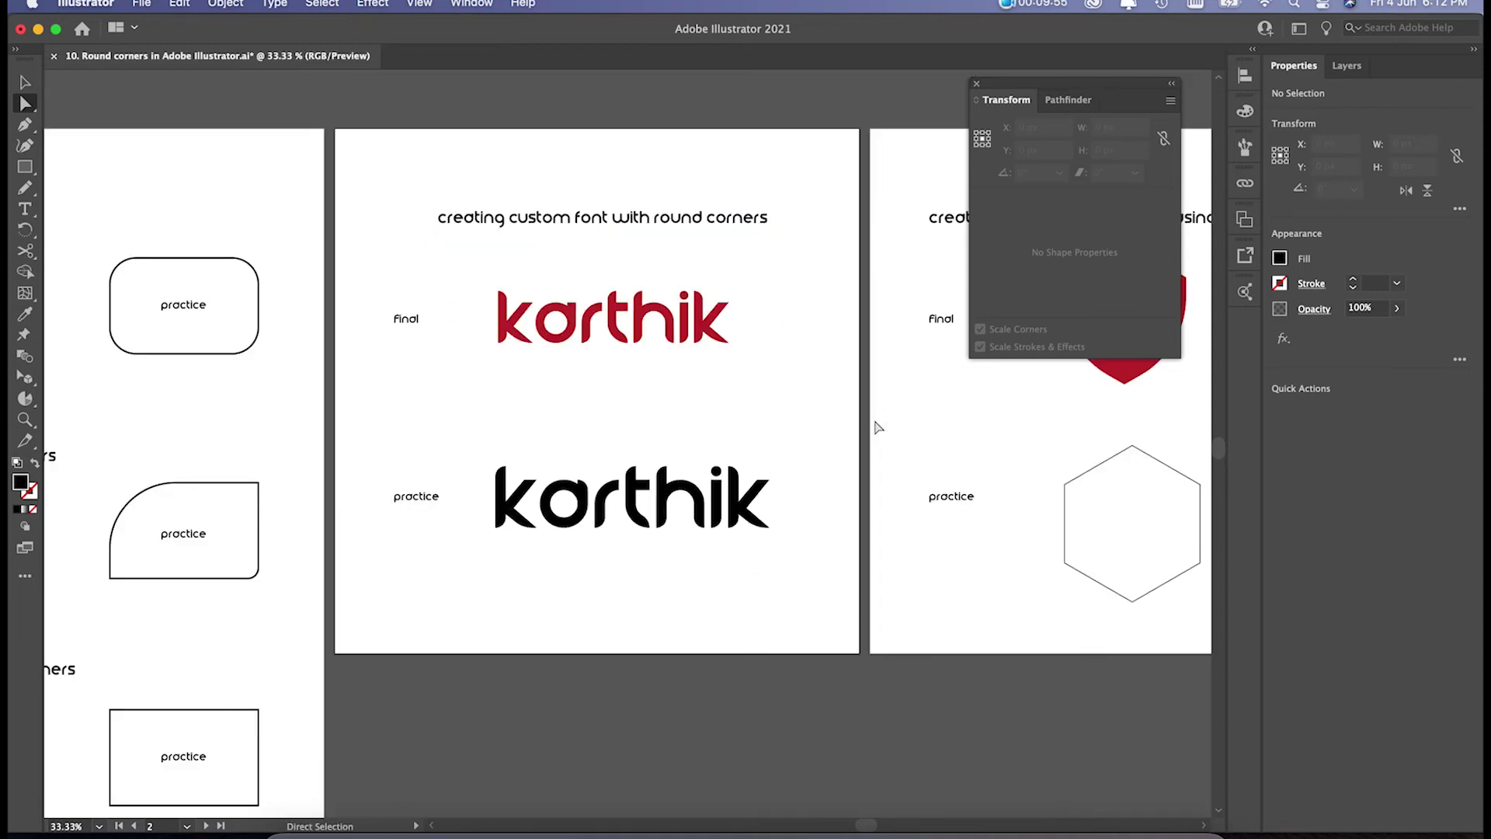
scroll(426, 376, right, 6)
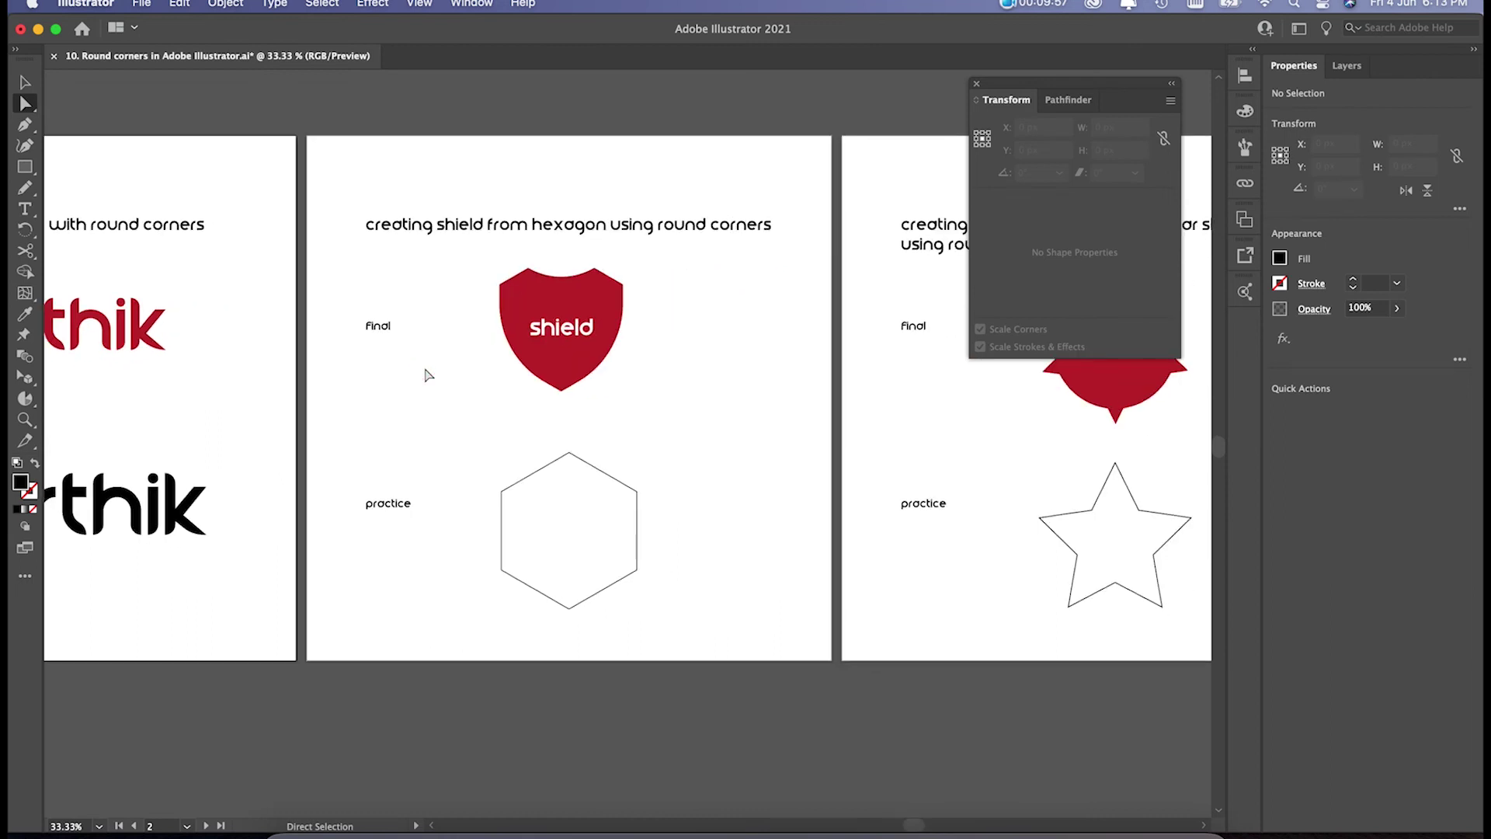
scroll(427, 376, left, 2)
scroll(427, 376, up, 1)
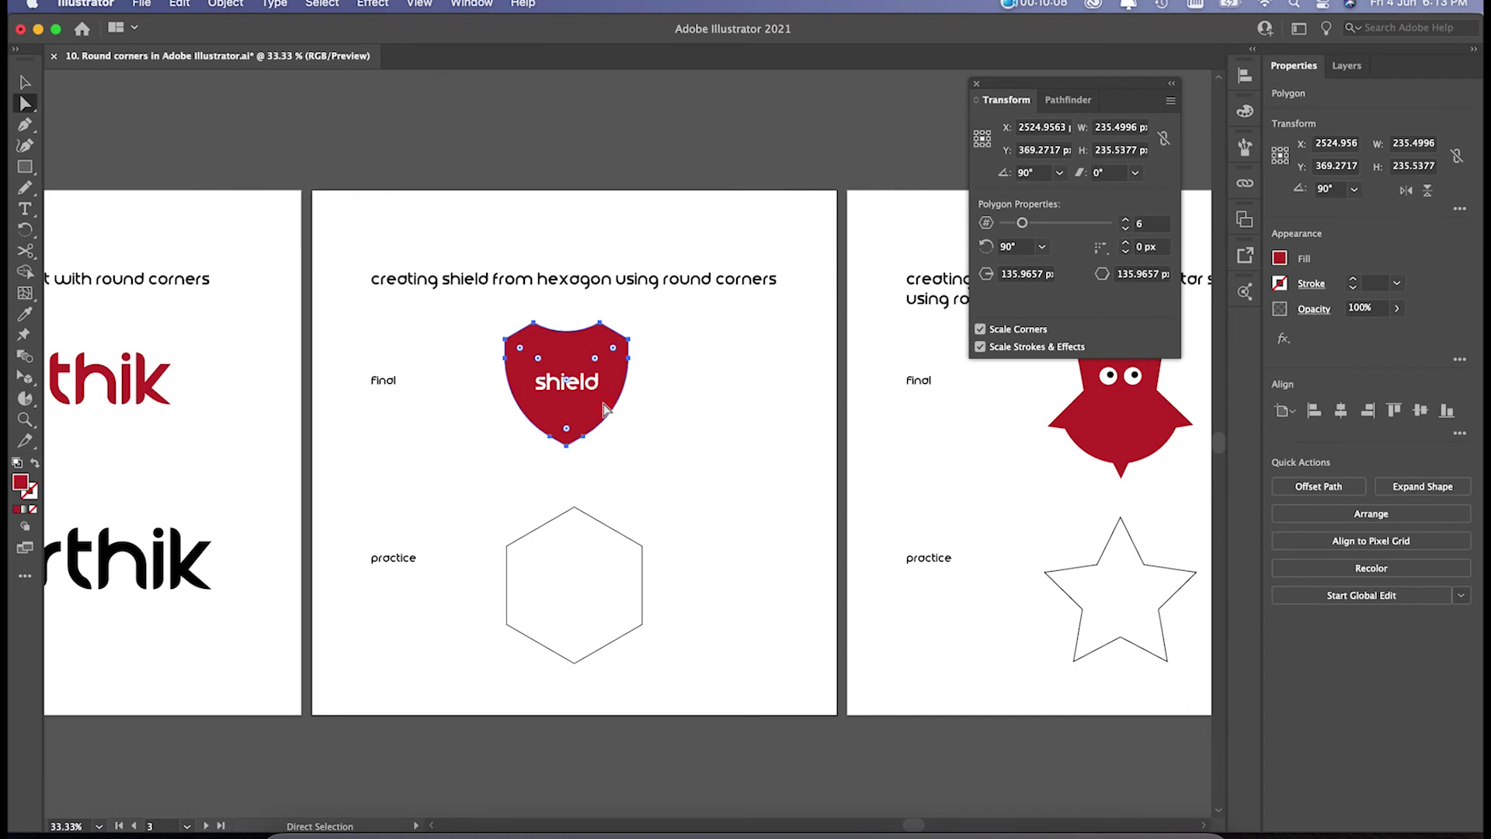
click(633, 540)
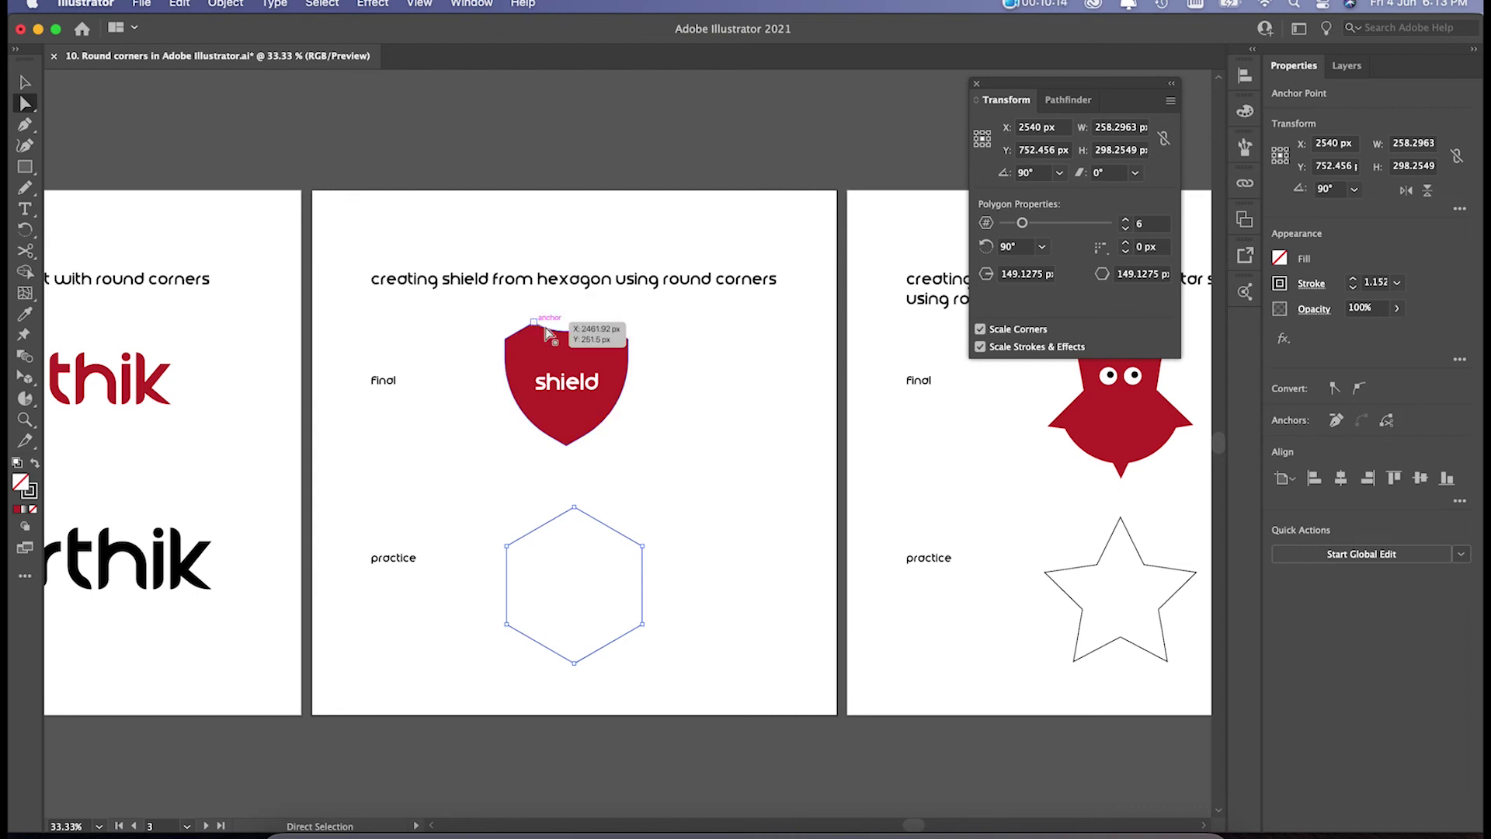
click(575, 508)
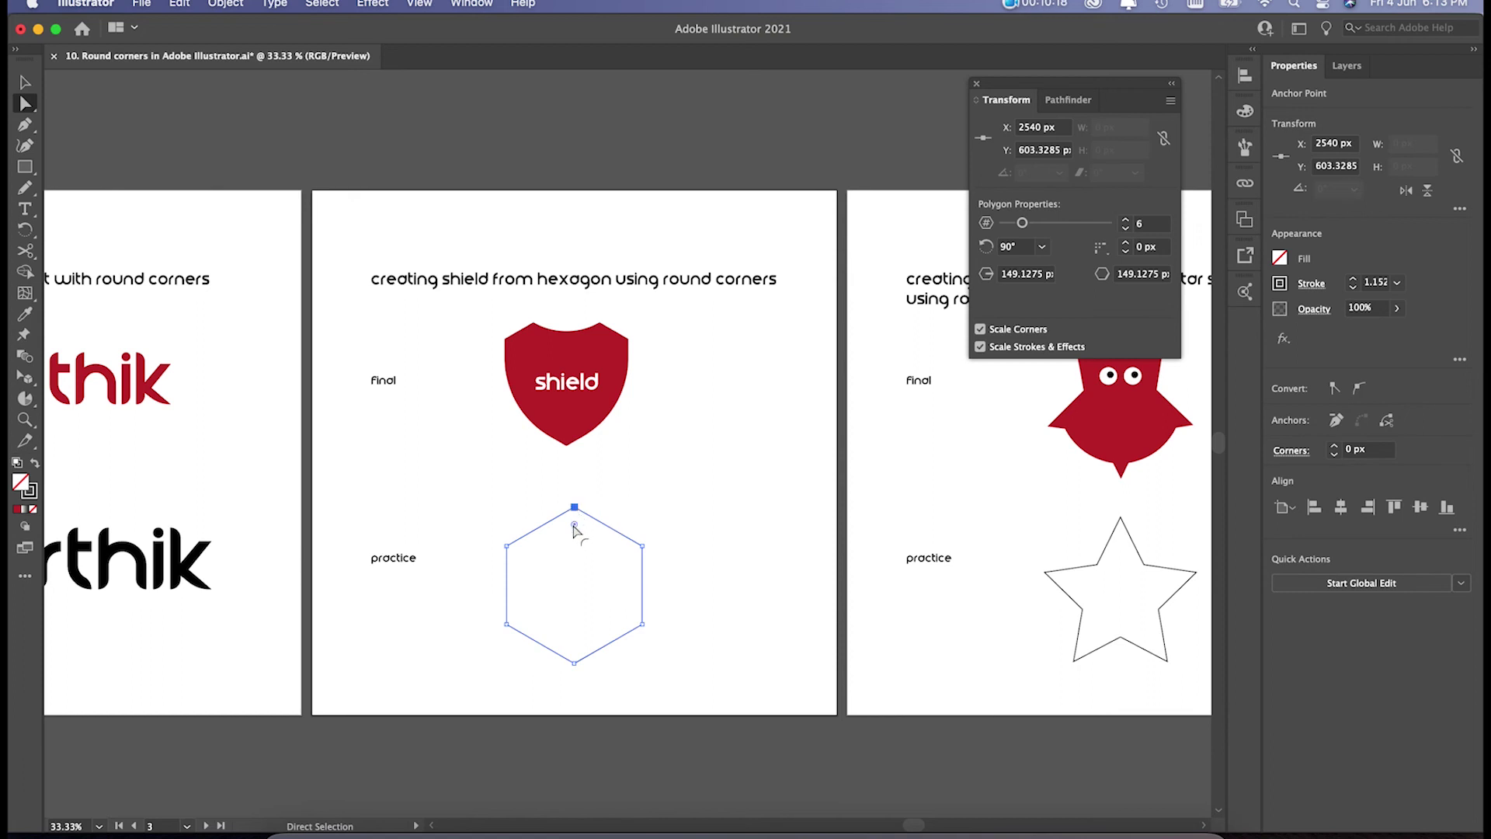
drag(576, 528, 581, 602)
click(708, 533)
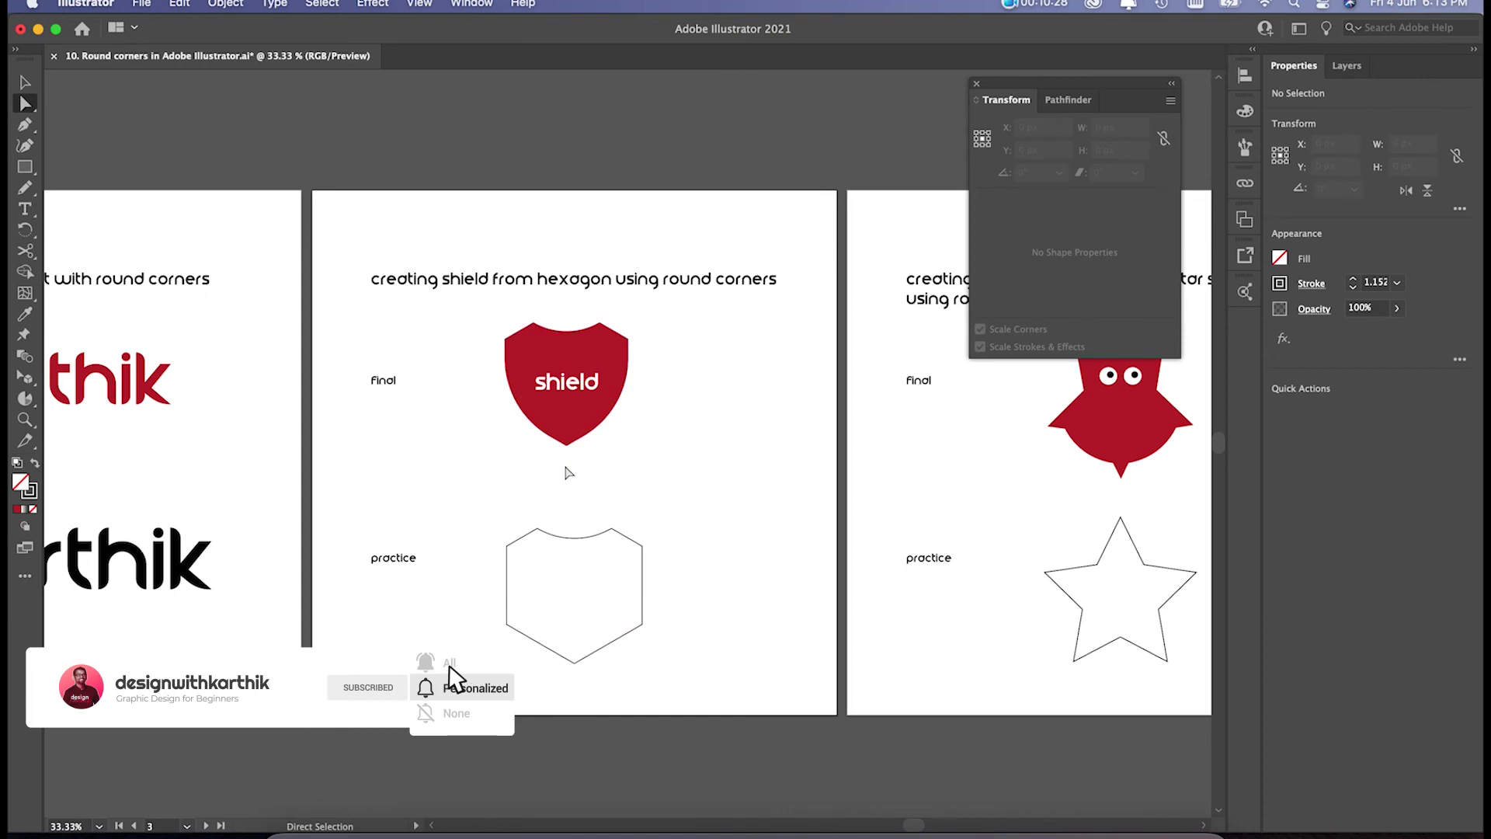
Round the hexagon's two lower side corners together to form the shield's curved sides
click(642, 623)
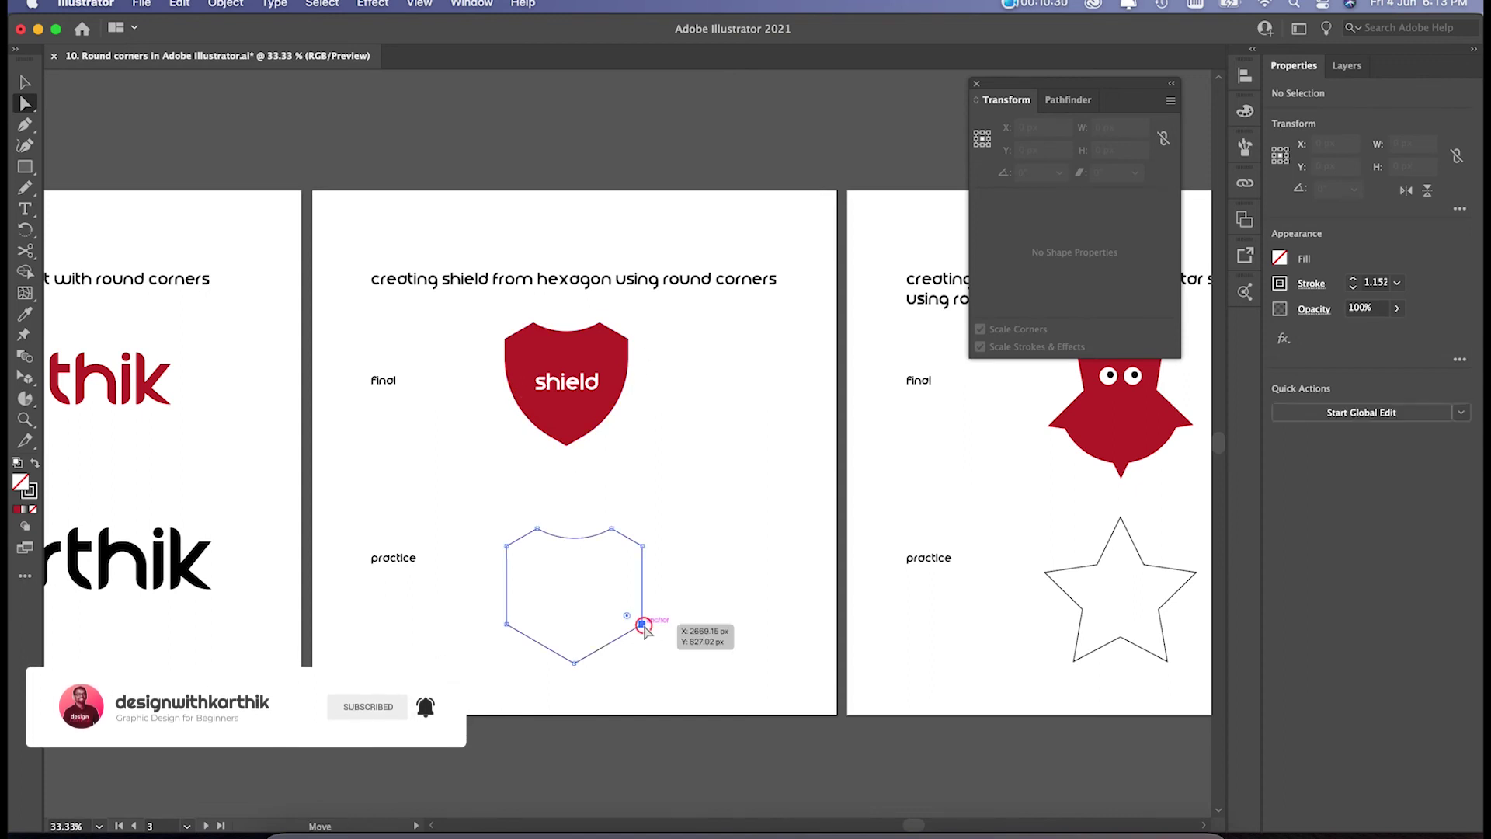
shift+click(506, 624)
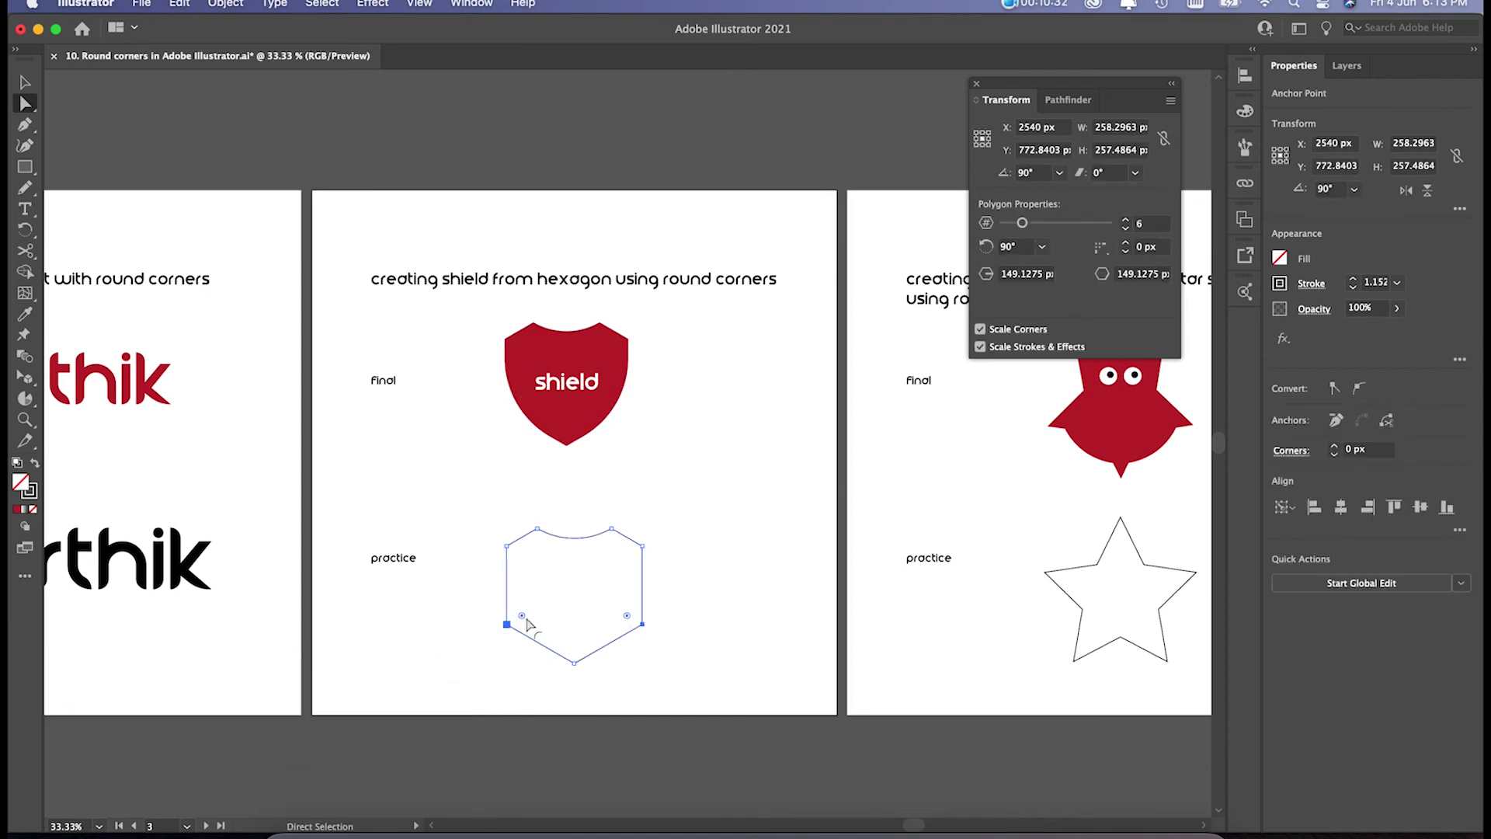
drag(521, 618, 719, 578)
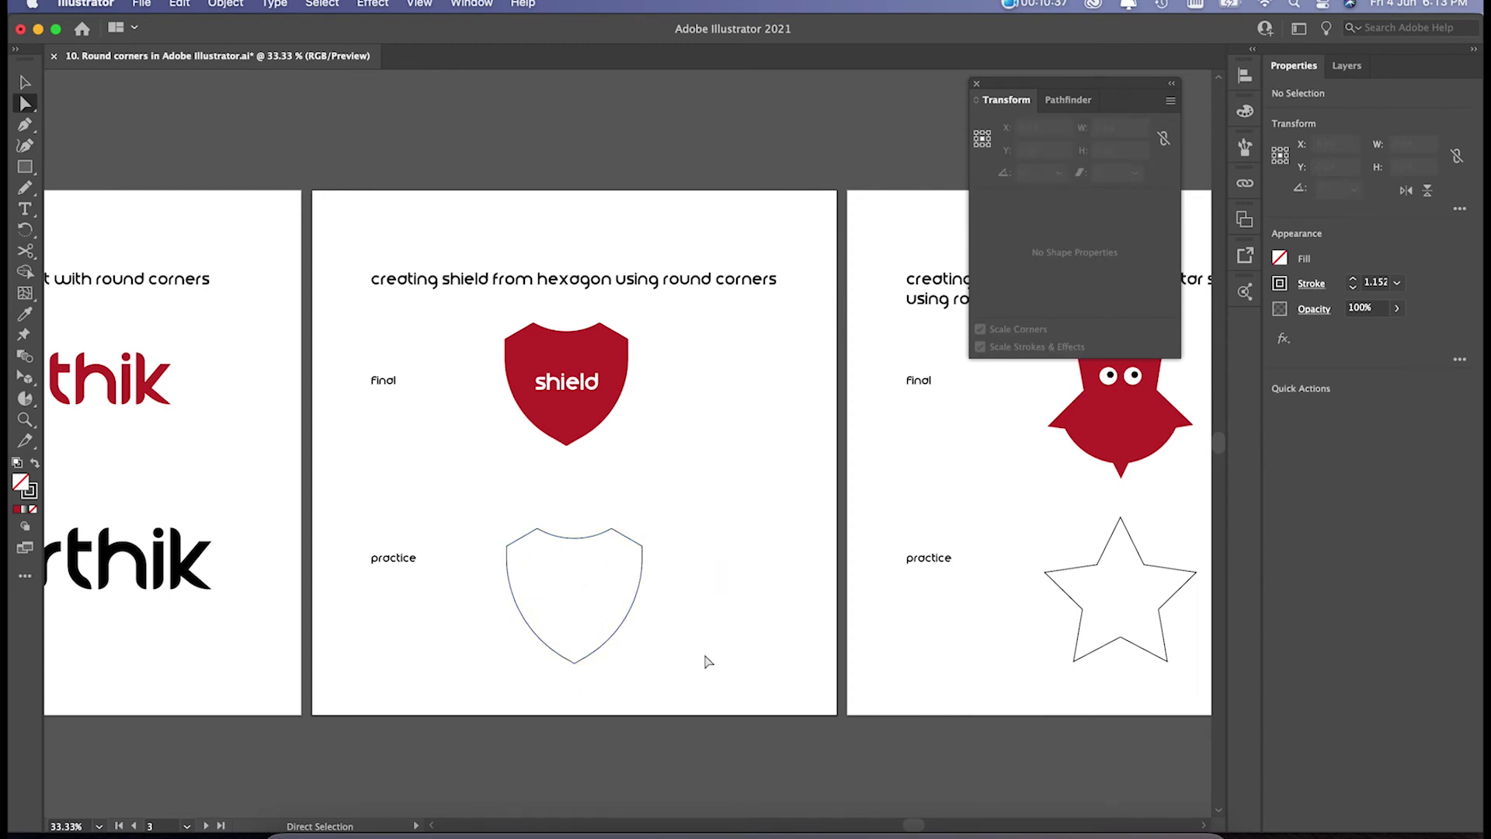
Copy the red fill without stroke from the sample shield to the practice shield using the Eyedropper
click(633, 608)
key(i)
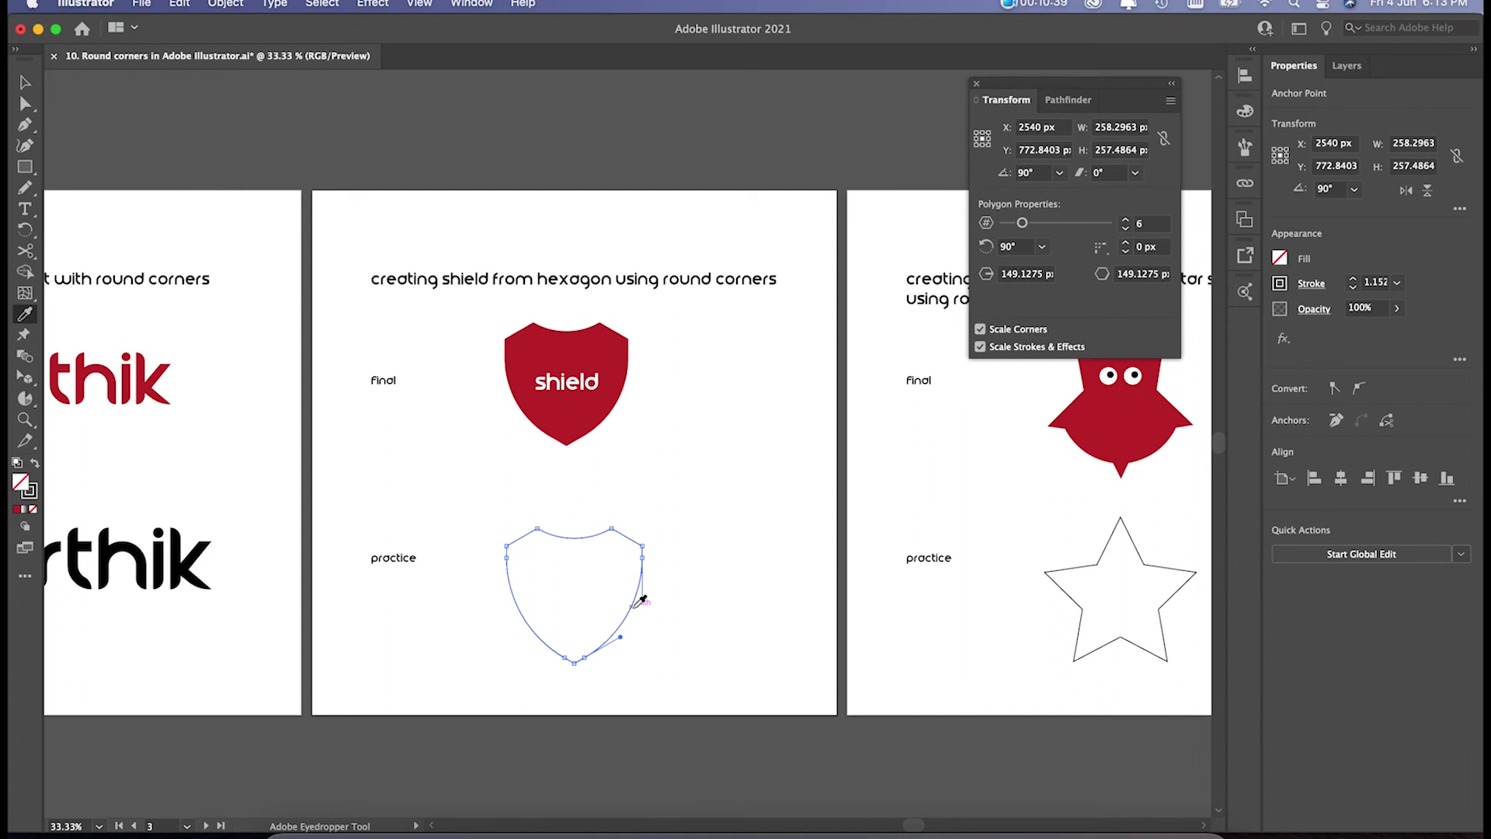
click(609, 342)
key(v)
click(726, 490)
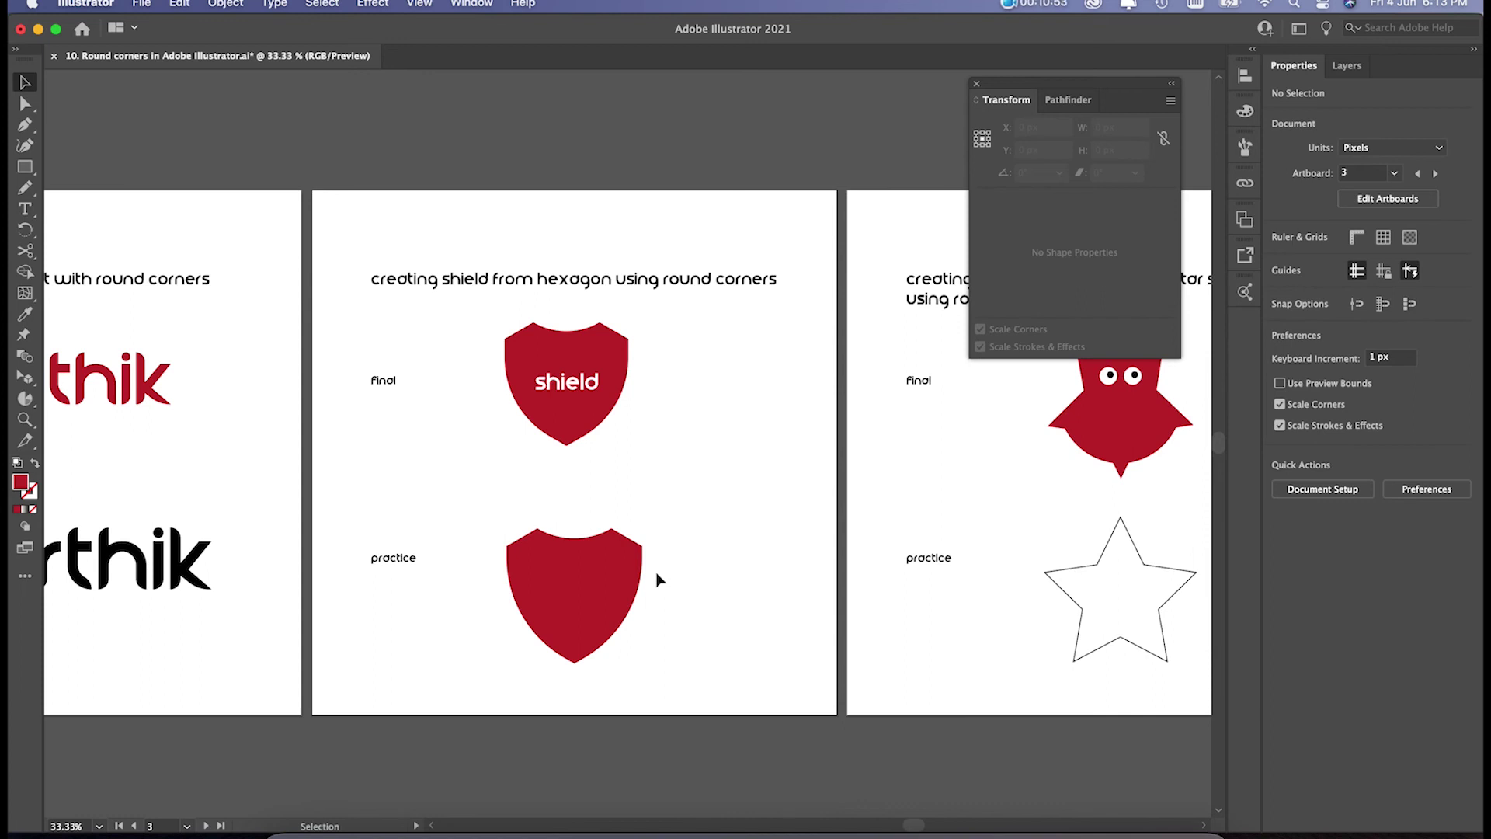
Examine the practice star beside the red cartoon character sample on the fourth artboard
scroll(656, 578, right, 10)
click(703, 536)
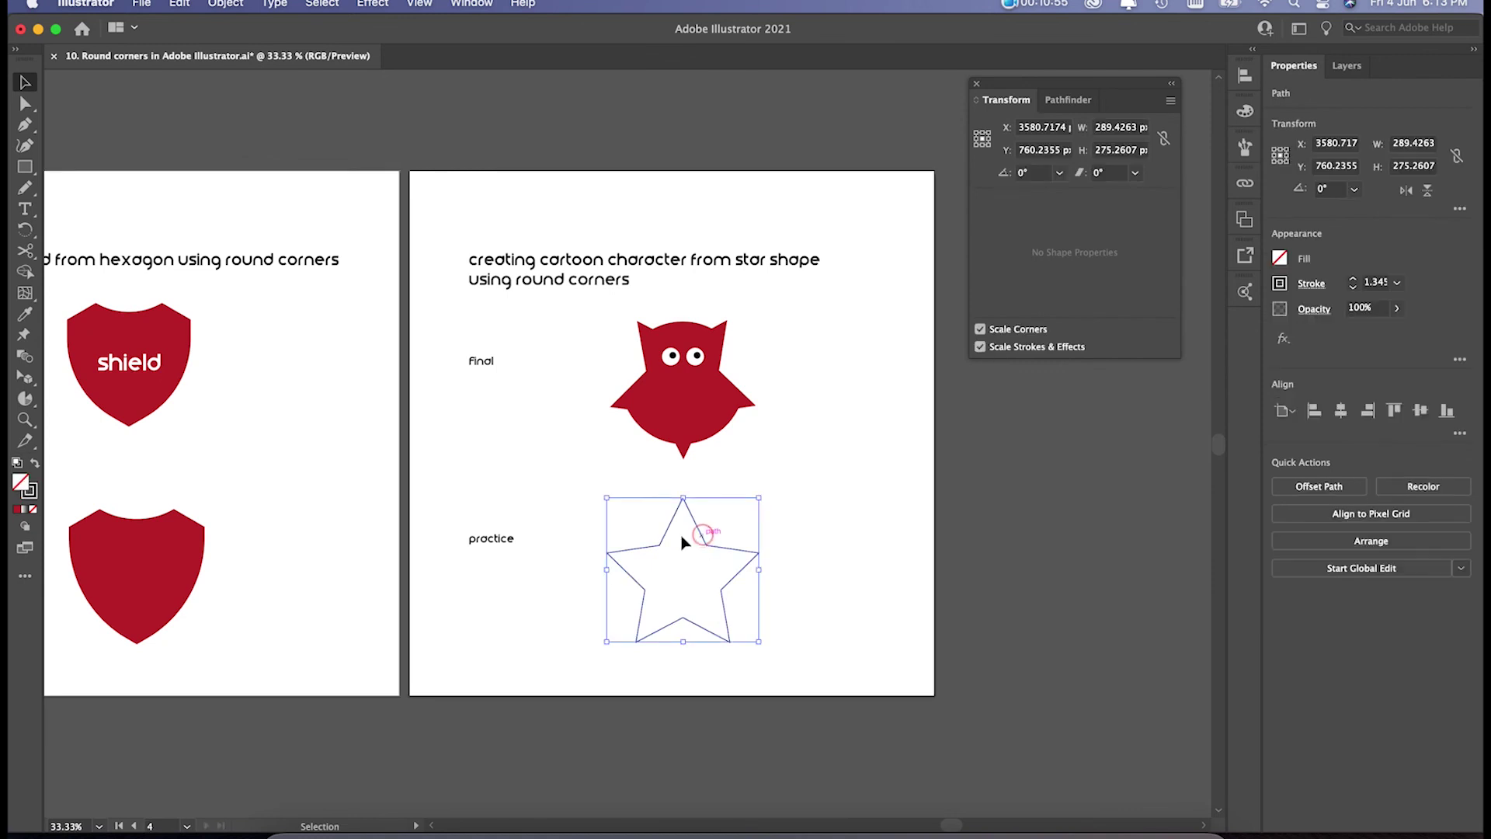
scroll(485, 563, left, 3)
scroll(485, 563, right, 5)
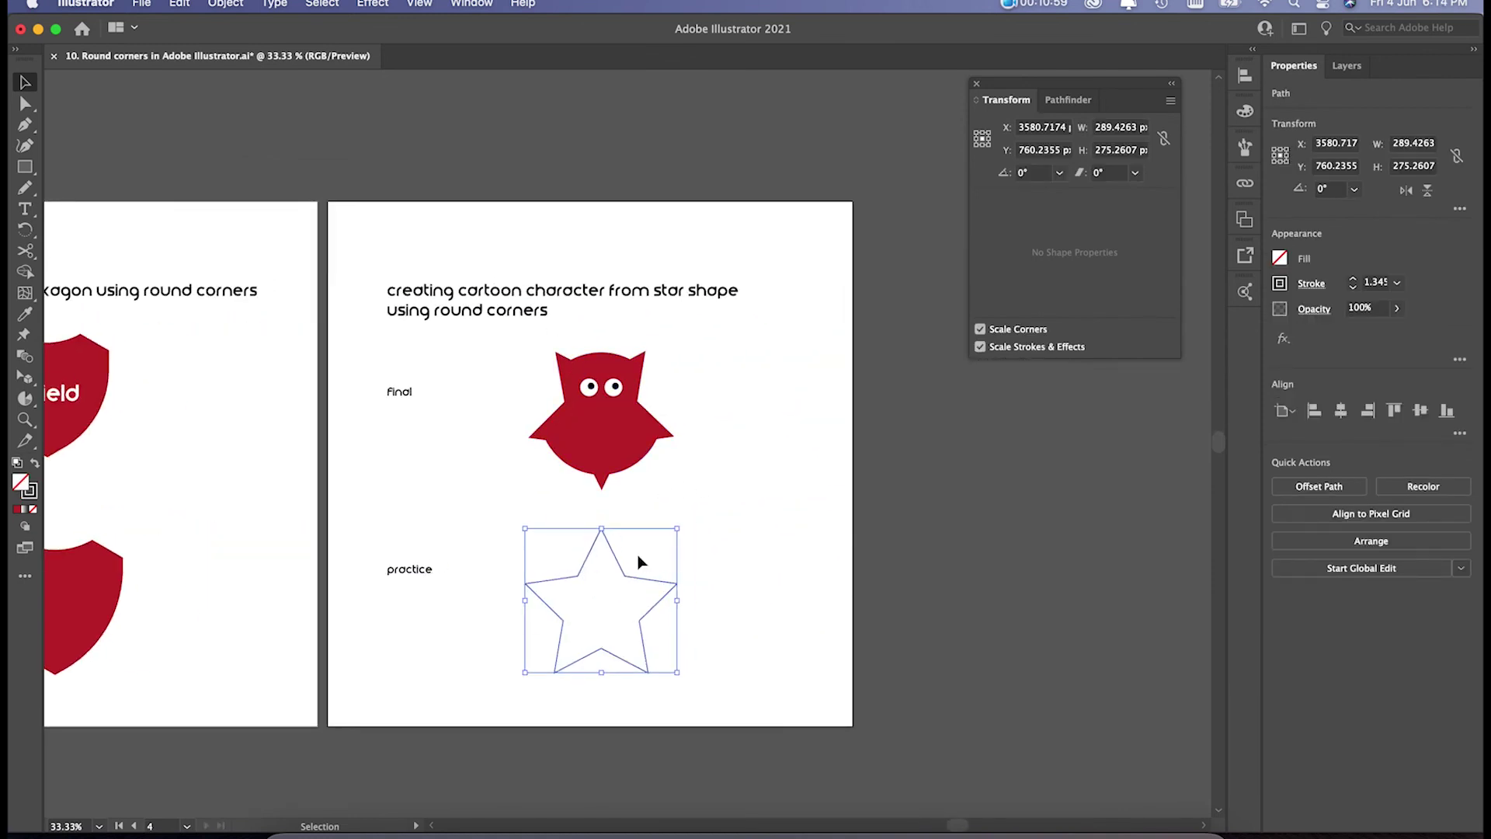
click(695, 501)
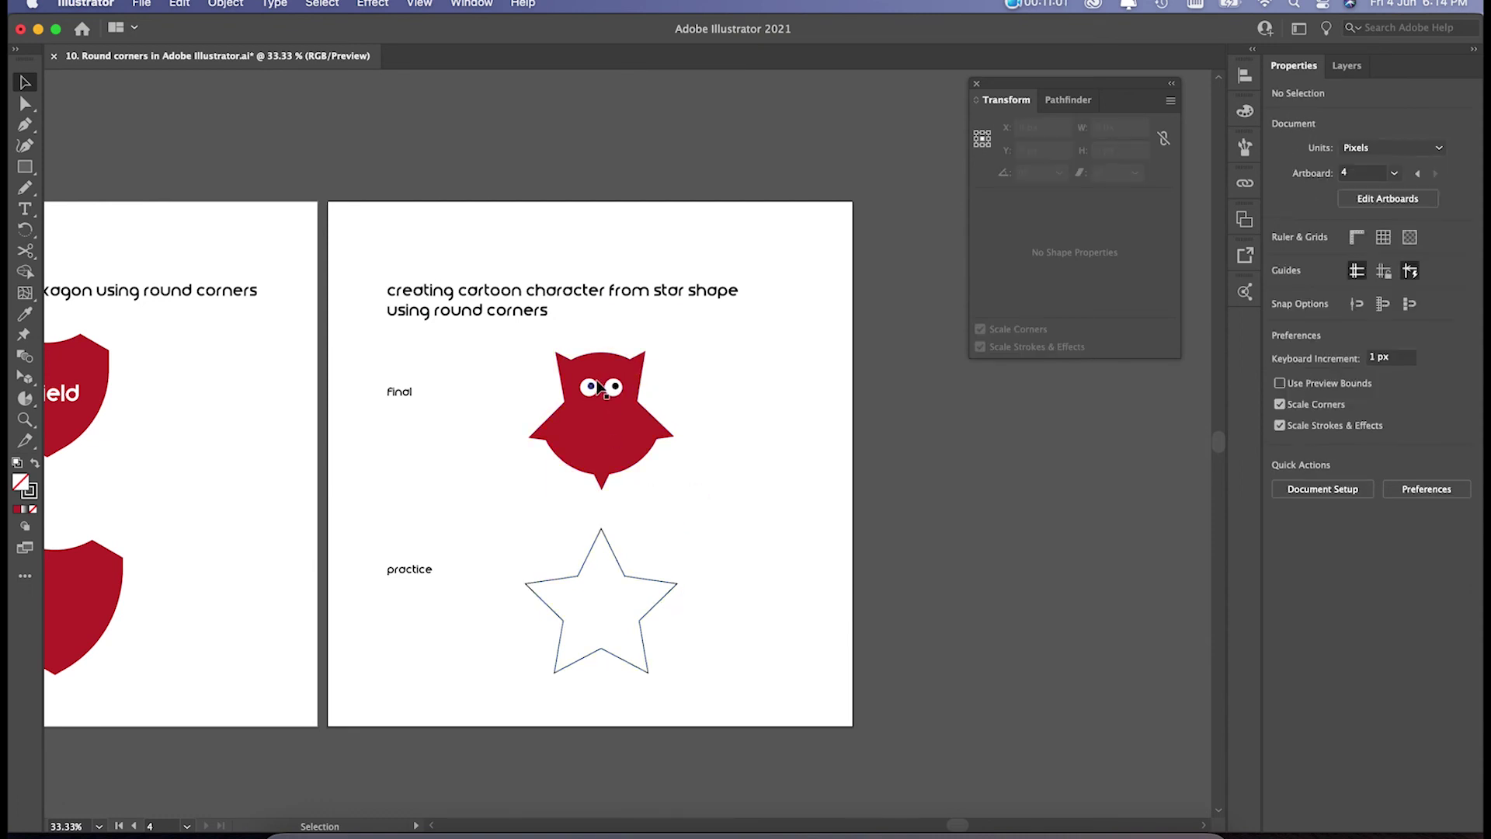
Round the practice star's upper-right, lower-left and bottom inner corners together with a large radius to shape the character's head and body curves
click(734, 469)
click(624, 574)
click(701, 489)
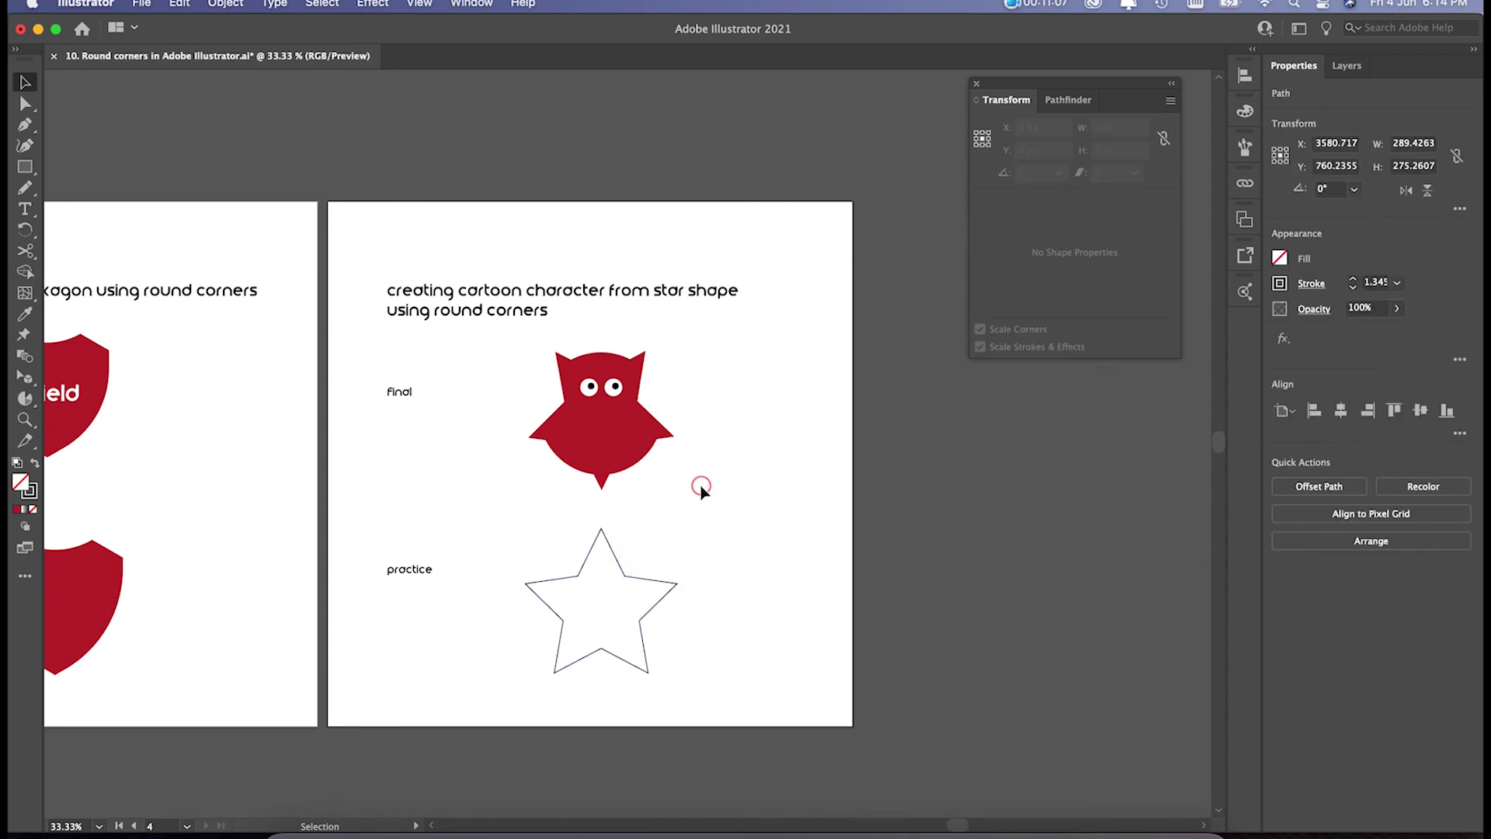
key(a)
click(624, 575)
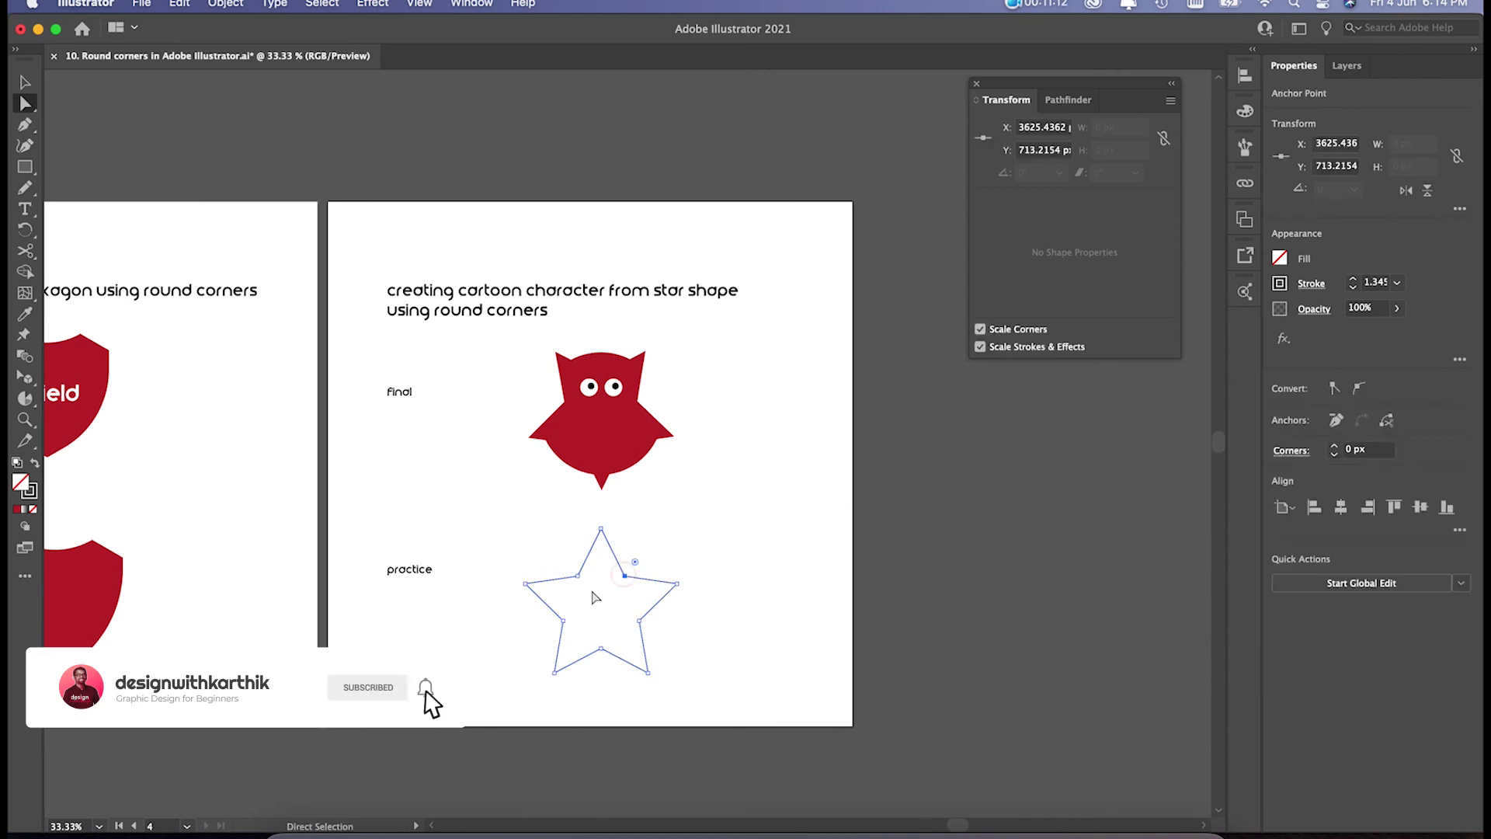
shift+click(563, 620)
shift+click(601, 648)
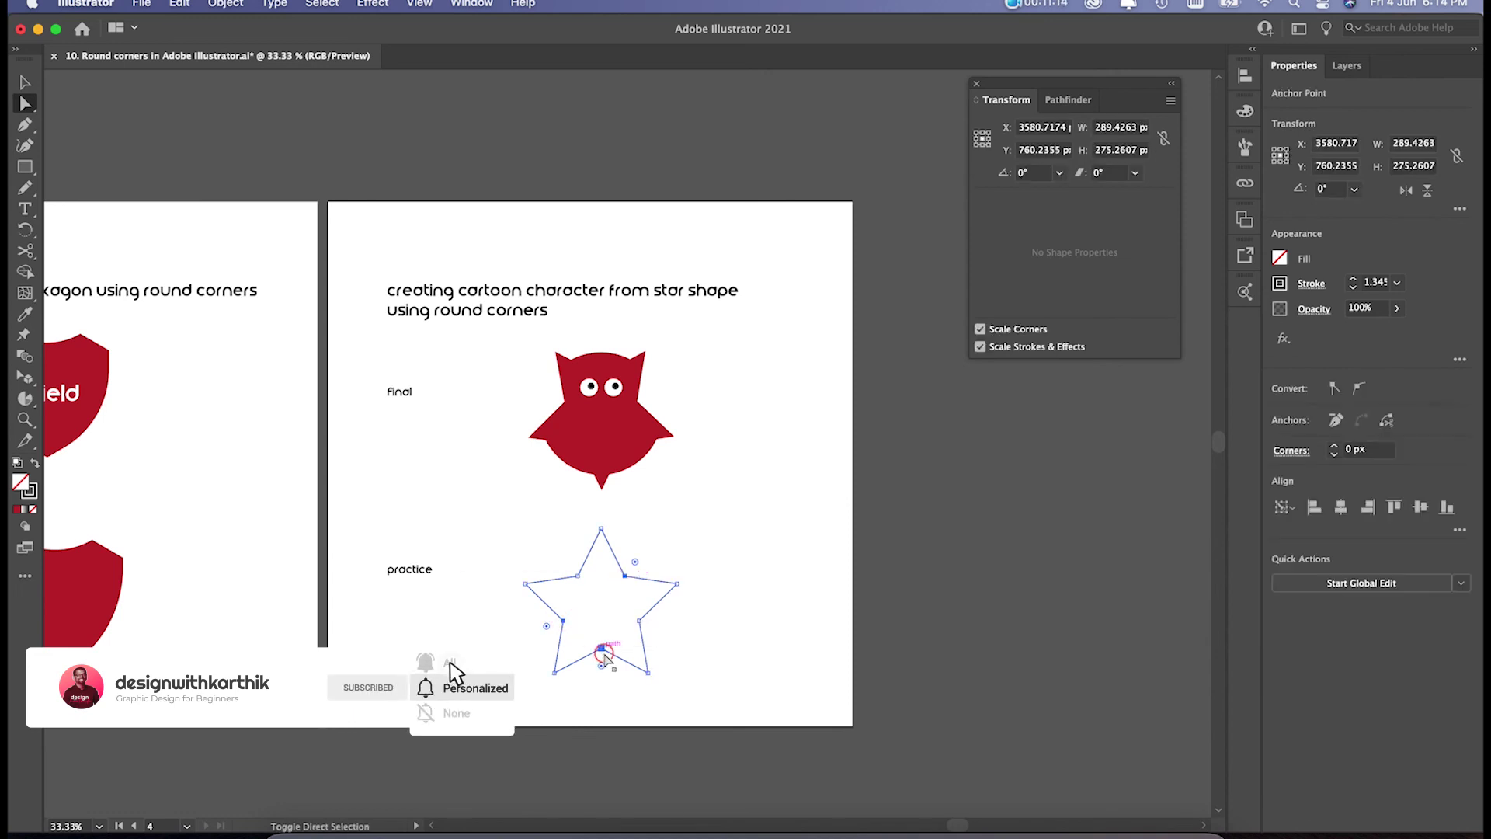
drag(635, 561, 671, 531)
click(719, 533)
Rotate the rounded practice star about 37° so two points form the ears and one points straight down
key(v)
drag(519, 705, 519, 703)
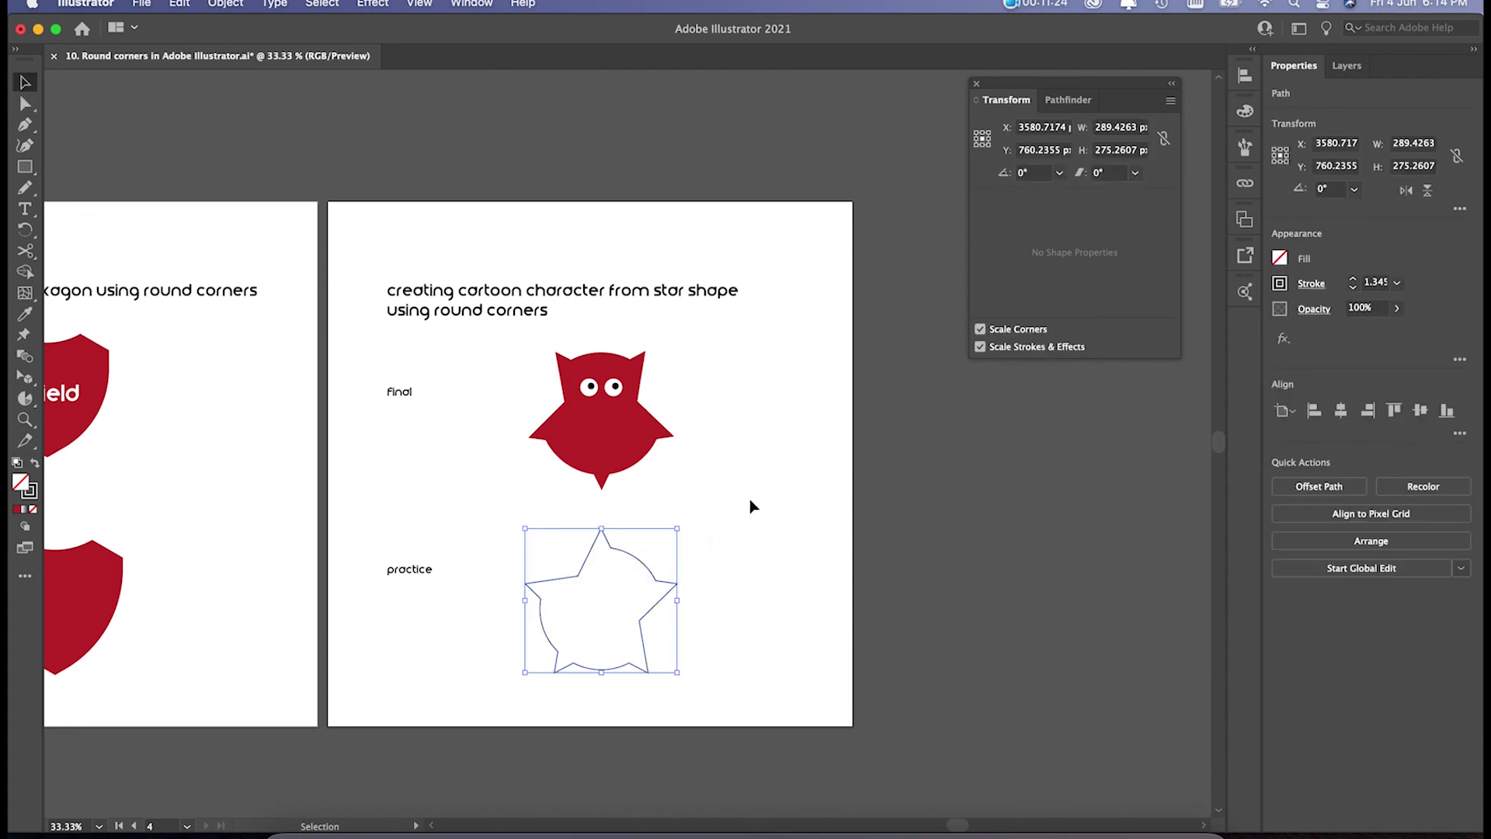
drag(682, 523, 612, 521)
click(673, 516)
click(663, 608)
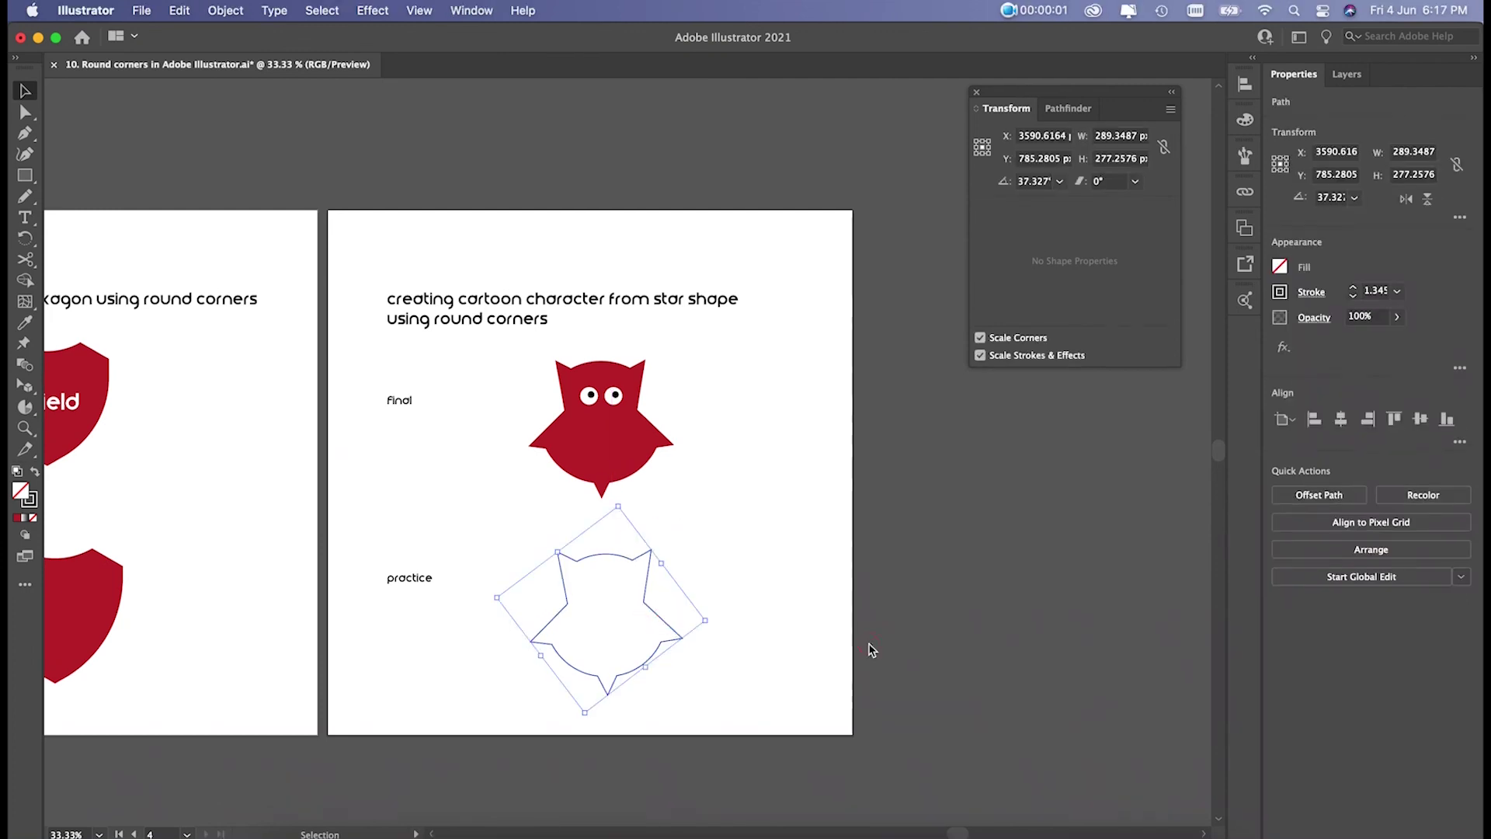
click(768, 561)
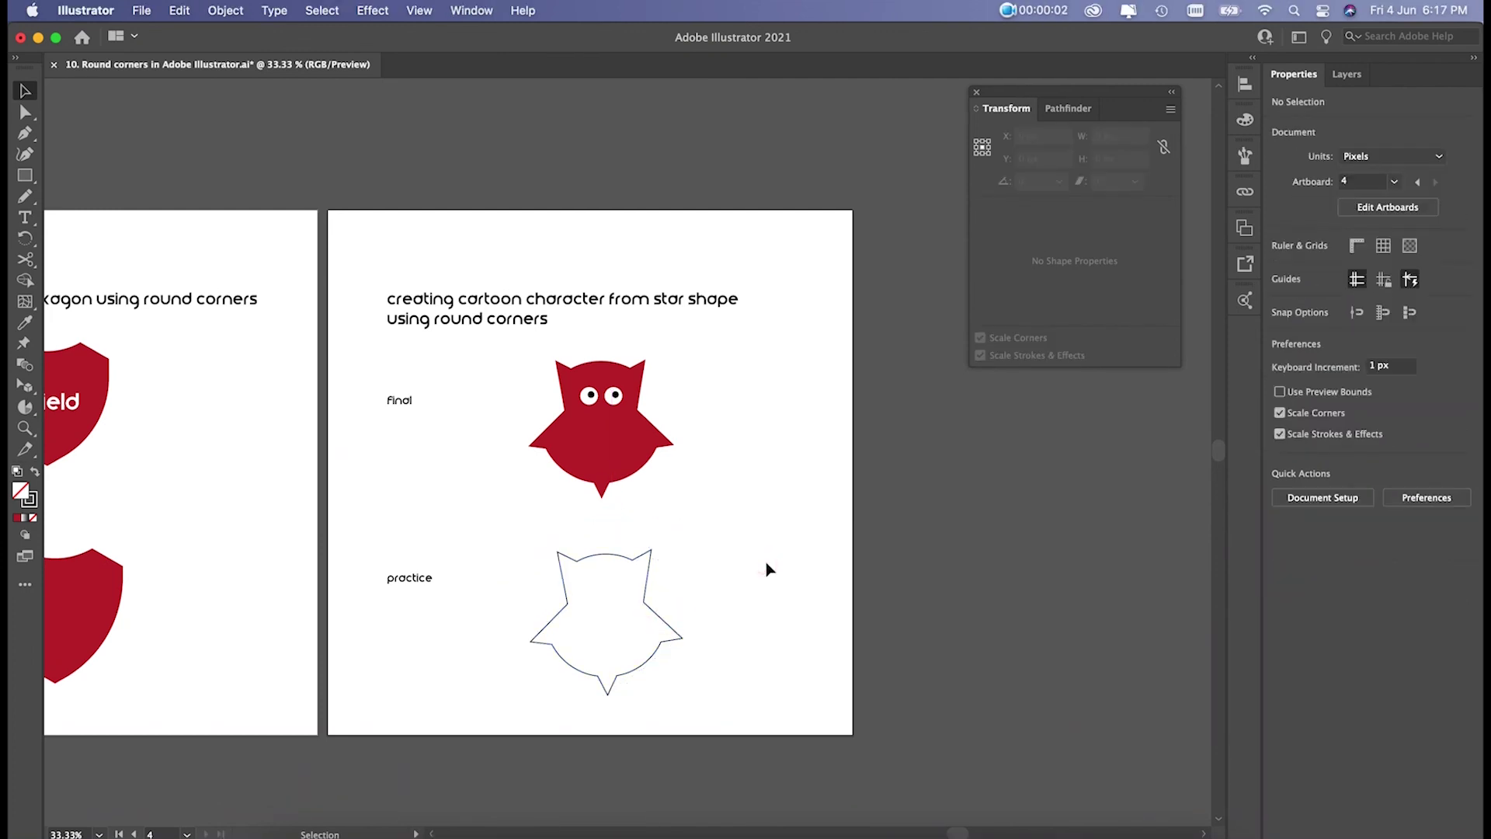
Copy the red fill without stroke from the sample character to the practice character using the Eyedropper
click(643, 603)
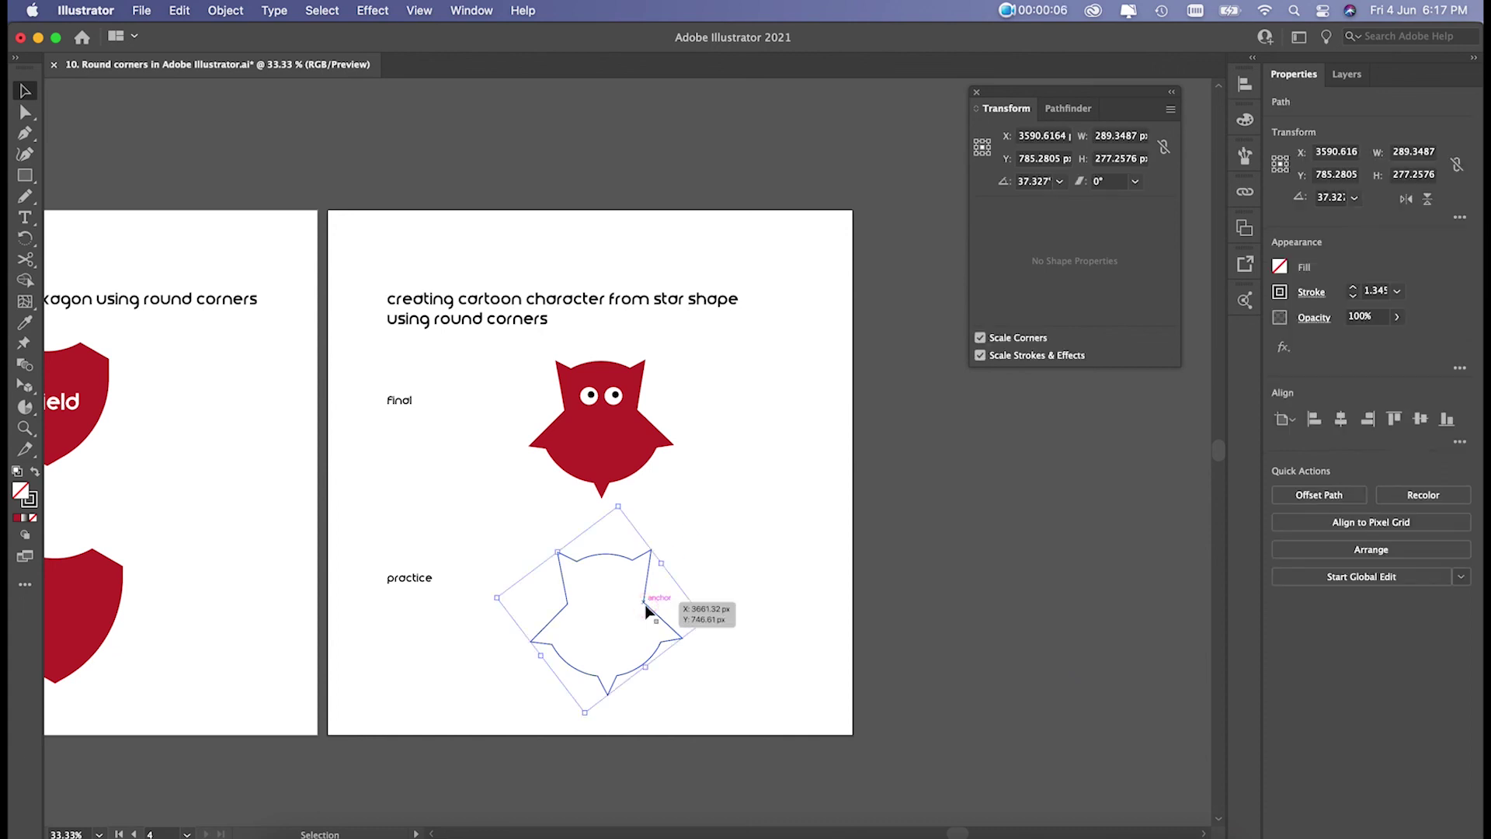
key(i)
click(633, 459)
key(v)
click(716, 465)
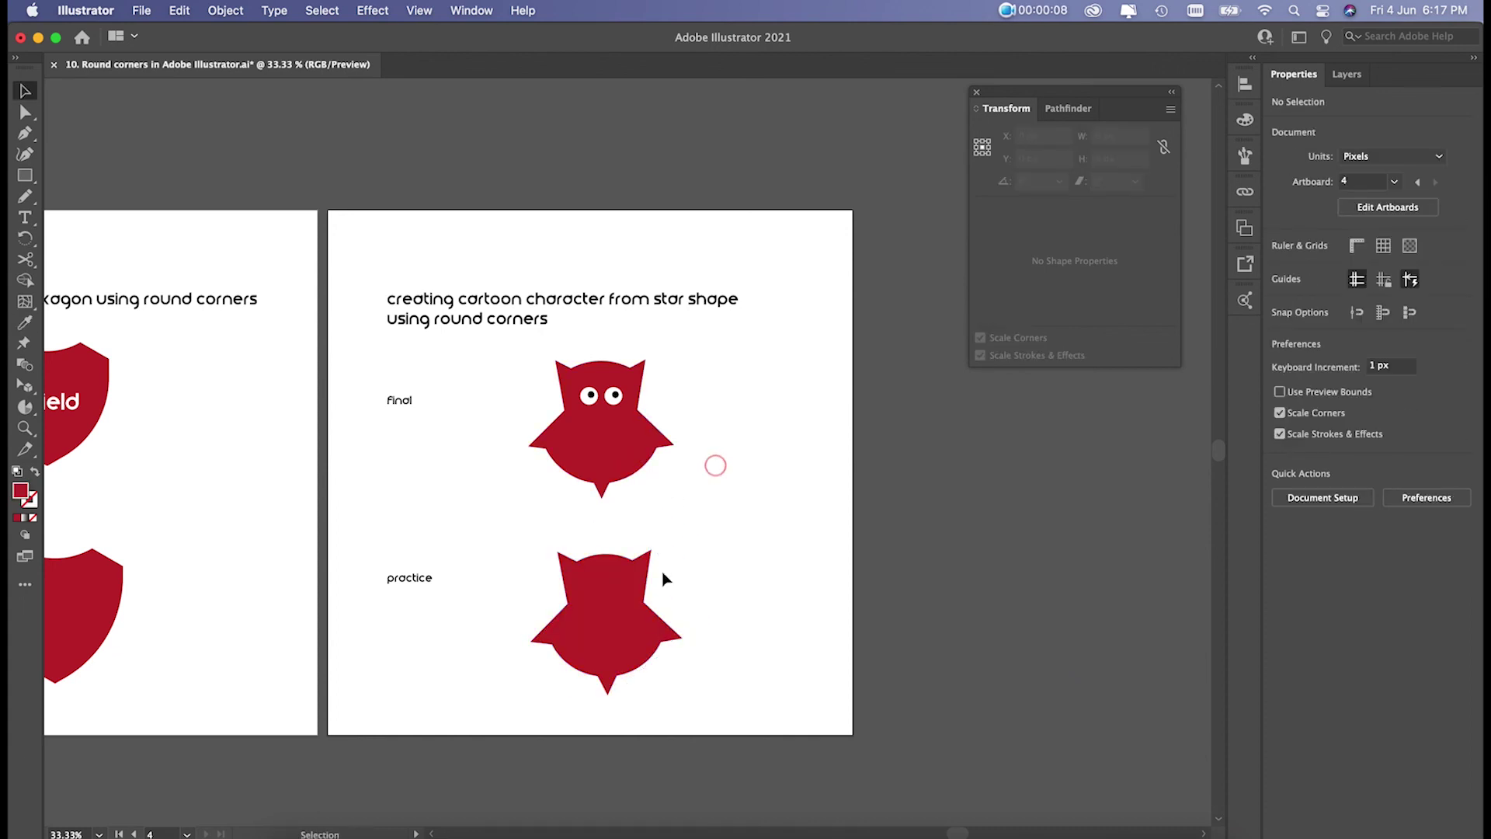
Add the practice character's left eye as a small white circle with a black circular pupil about 12 px wide
scroll(662, 627, right, 2)
scroll(659, 622, up, 3)
key(l)
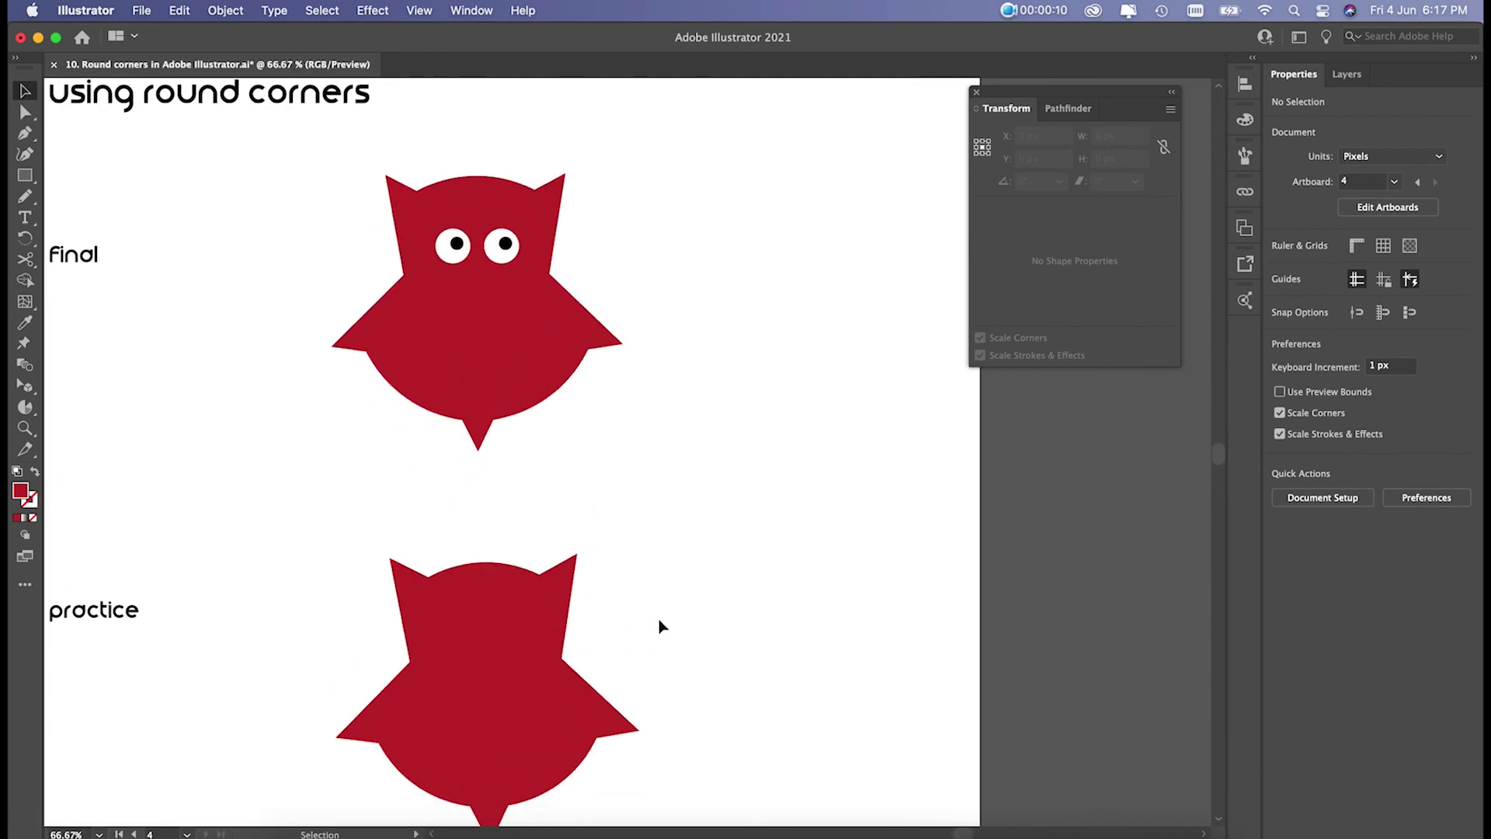
mouse_move(657, 561)
mouse_down()
mouse_move(684, 587)
mouse_move(456, 617)
mouse_up()
key(v)
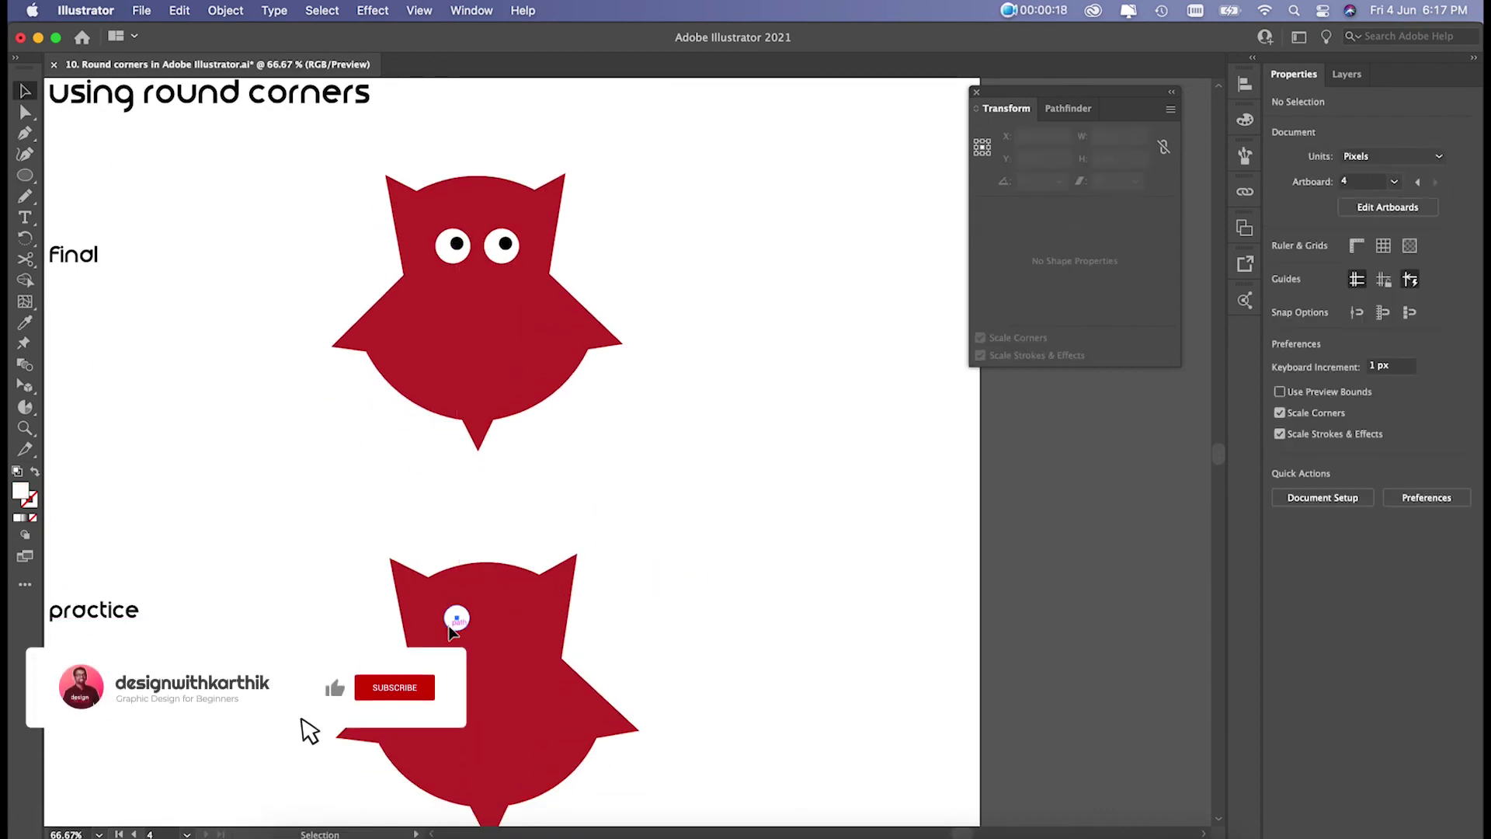
drag(505, 244, 456, 618)
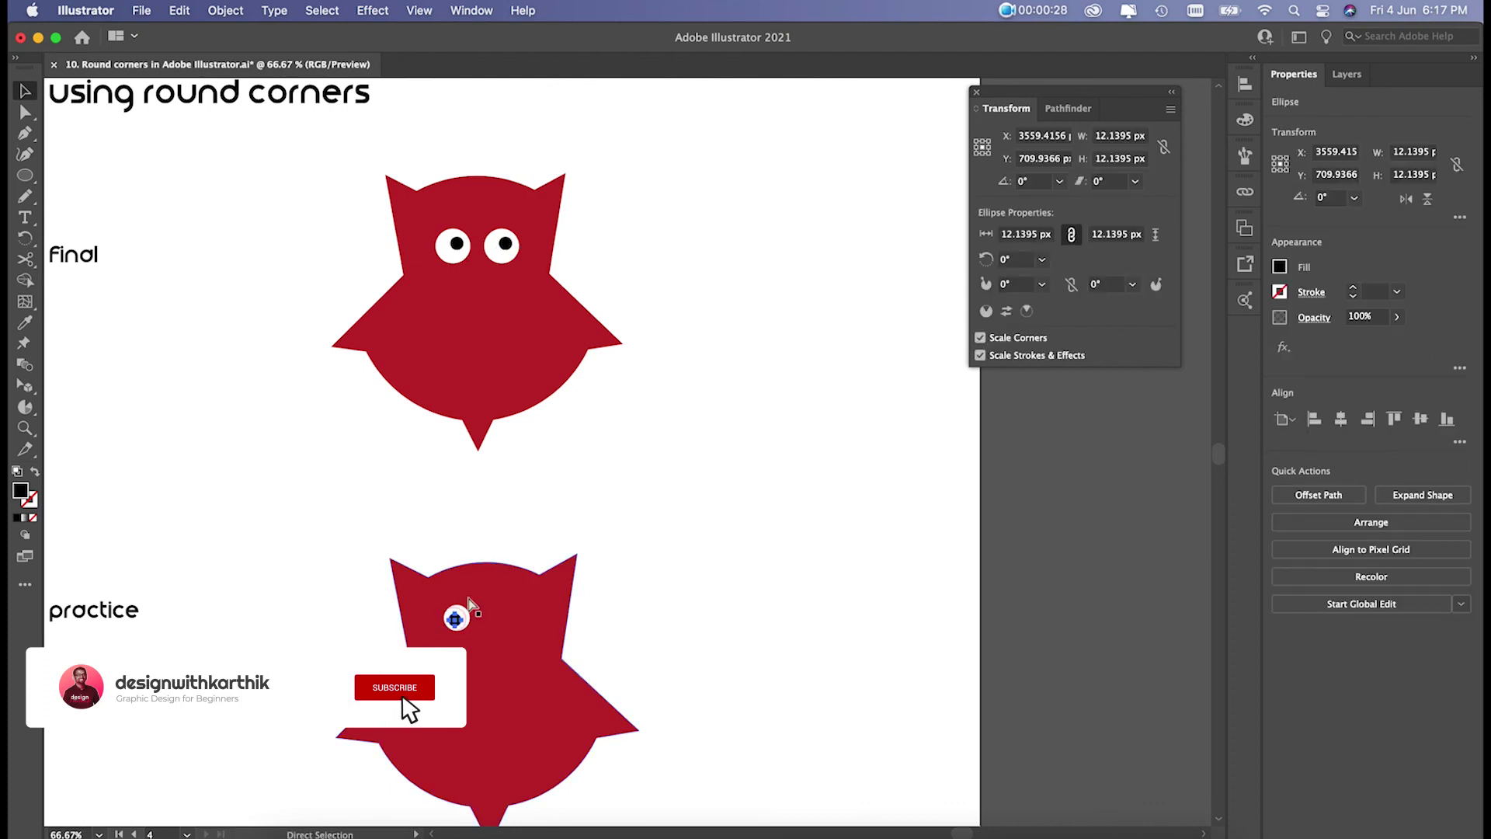
scroll(466, 609, up, 2)
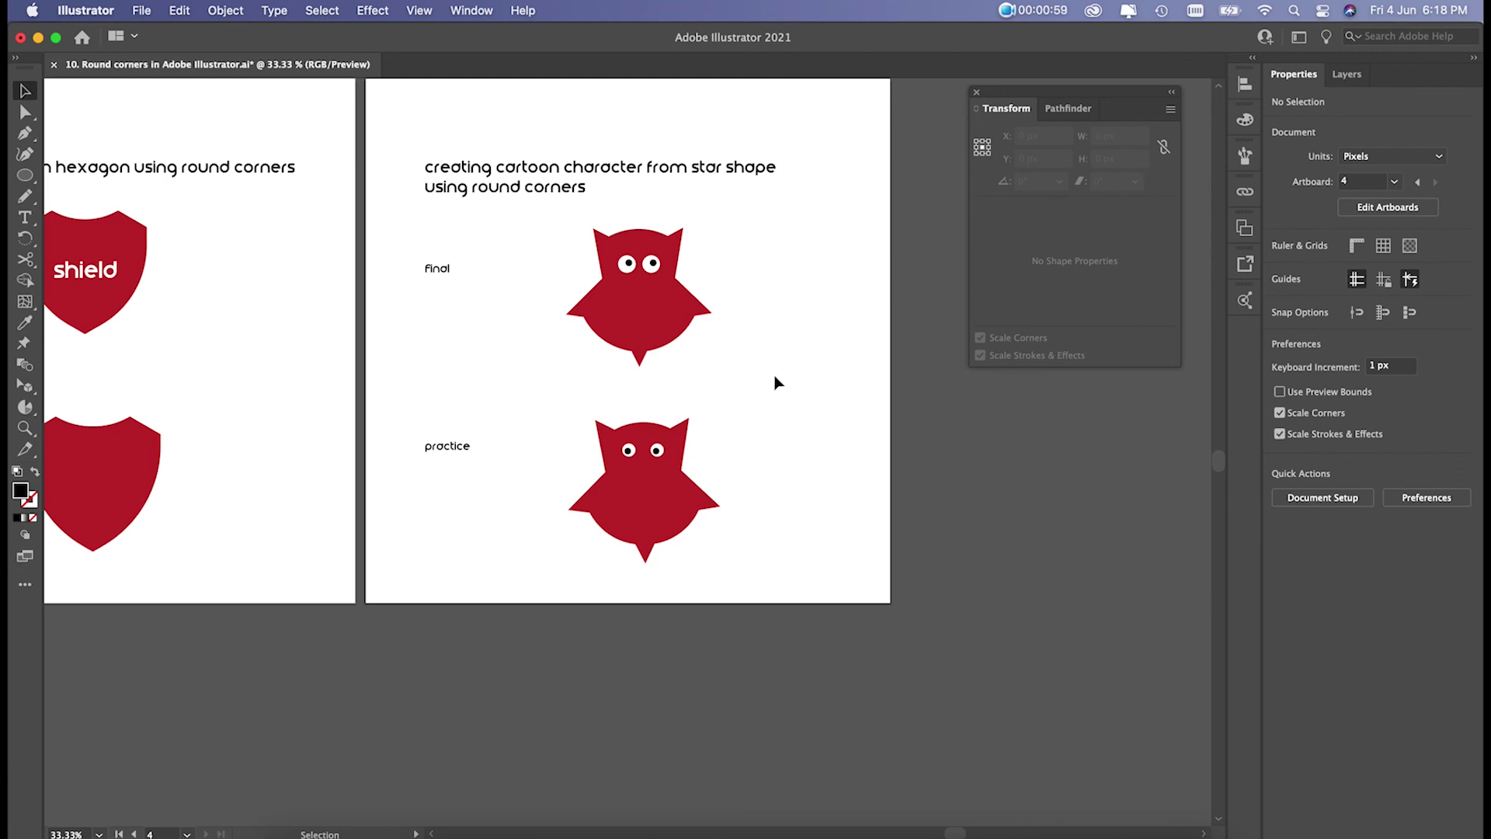
scroll(777, 380, down, 3)
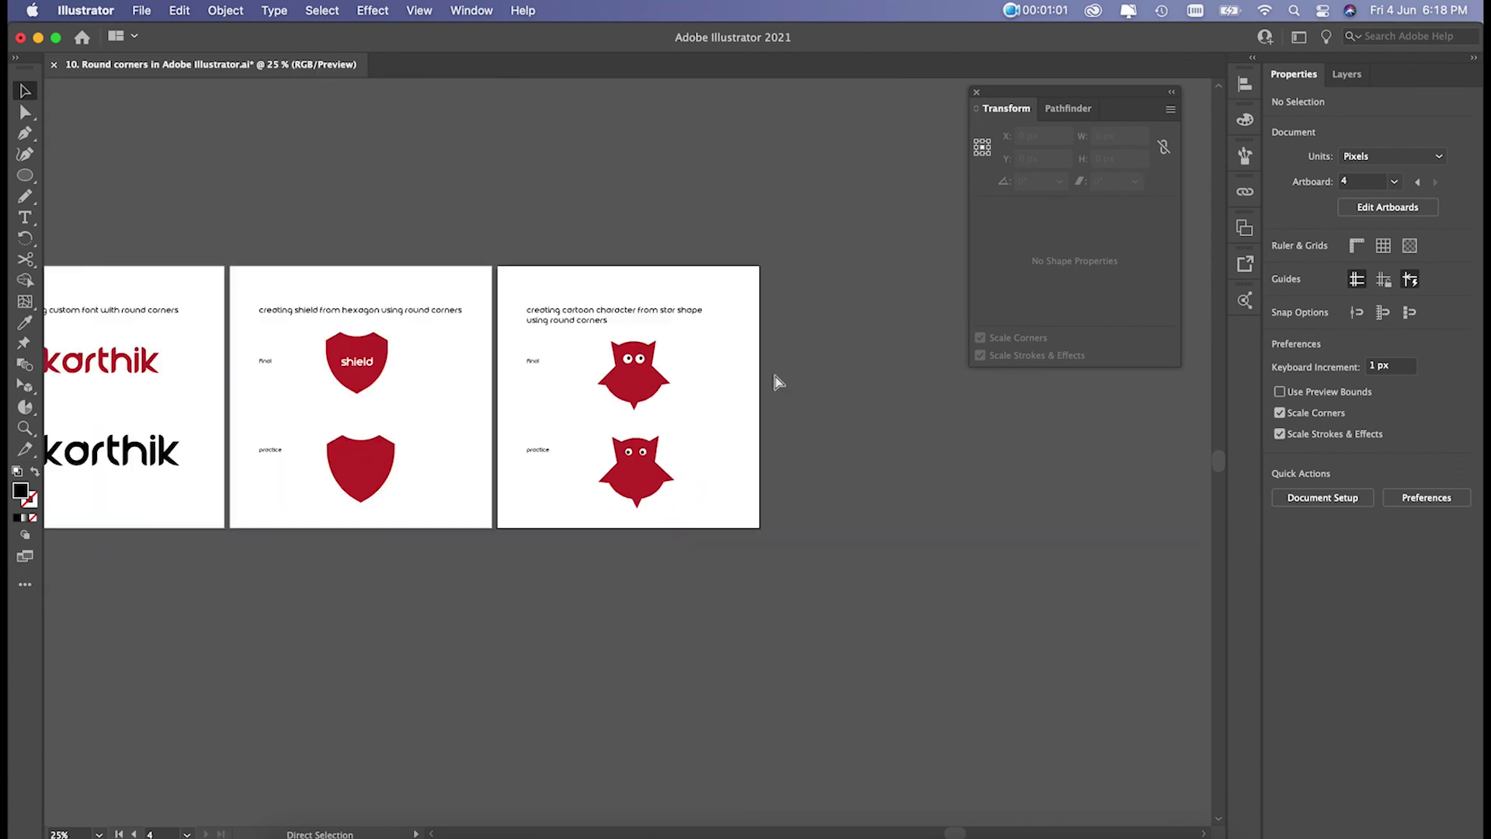
scroll(775, 380, left, 3)
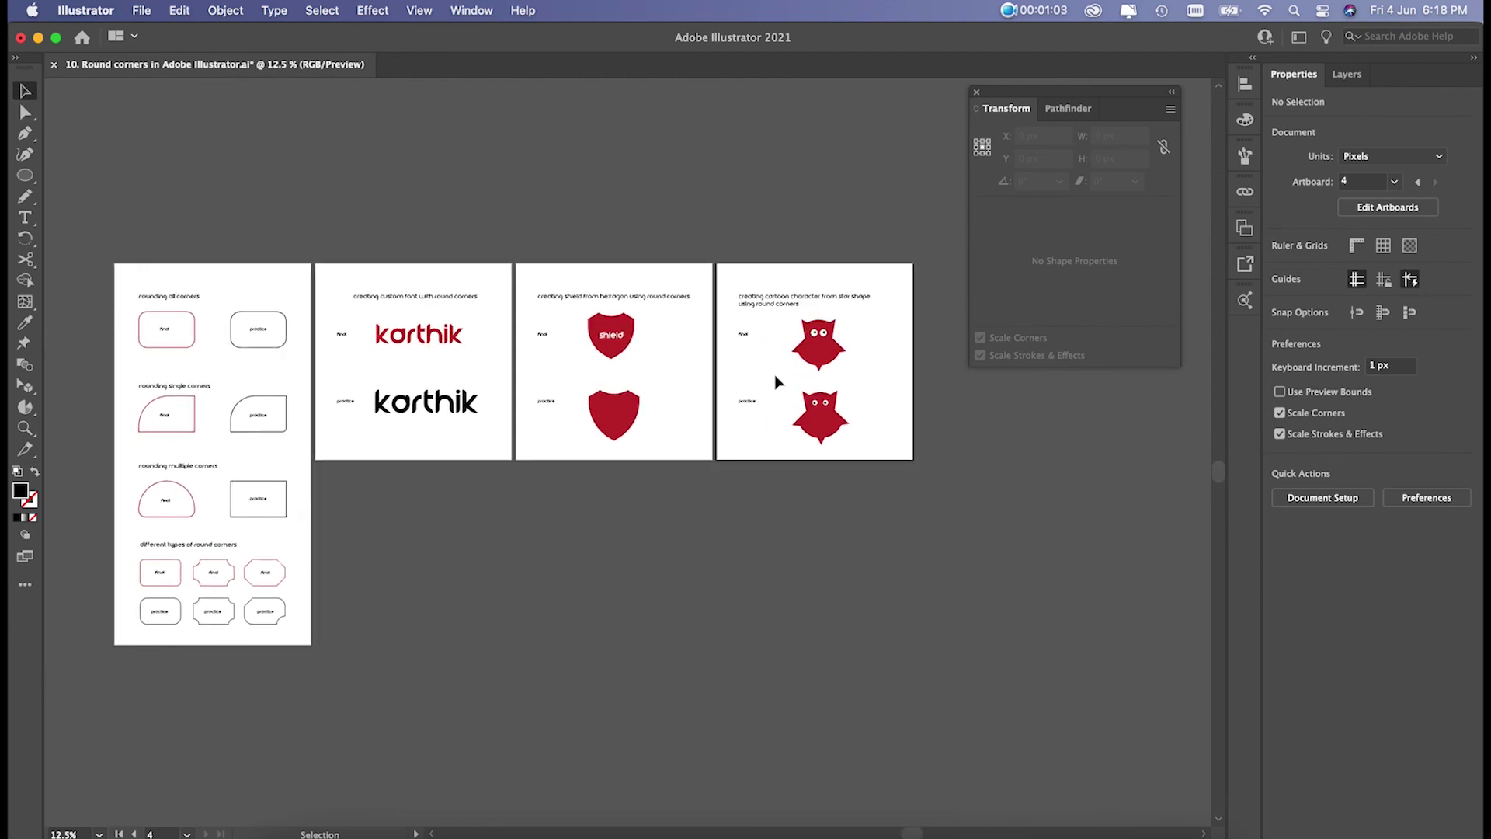